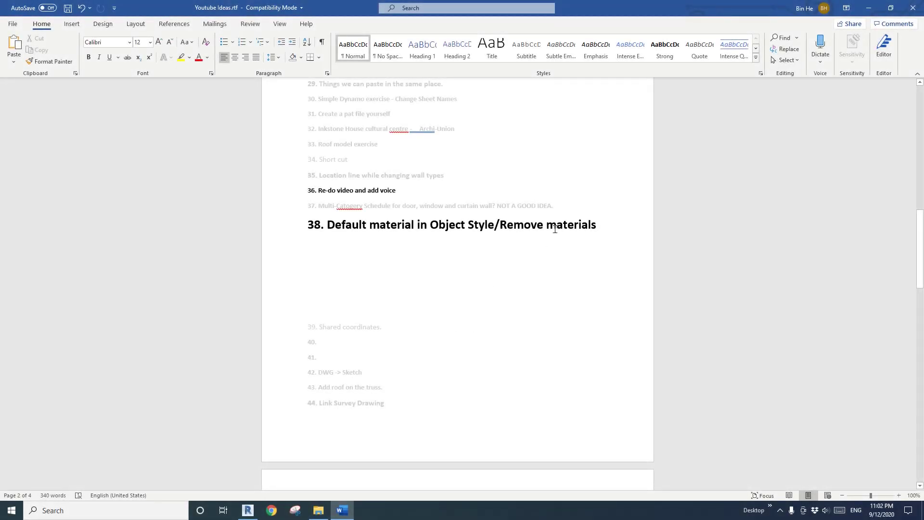
left_click_drag(503, 228, 596, 228)
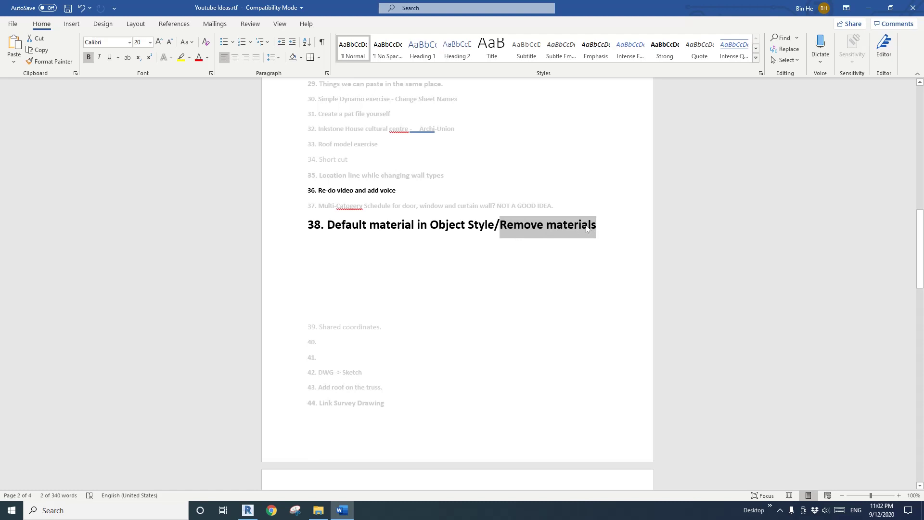
left_click(350, 235)
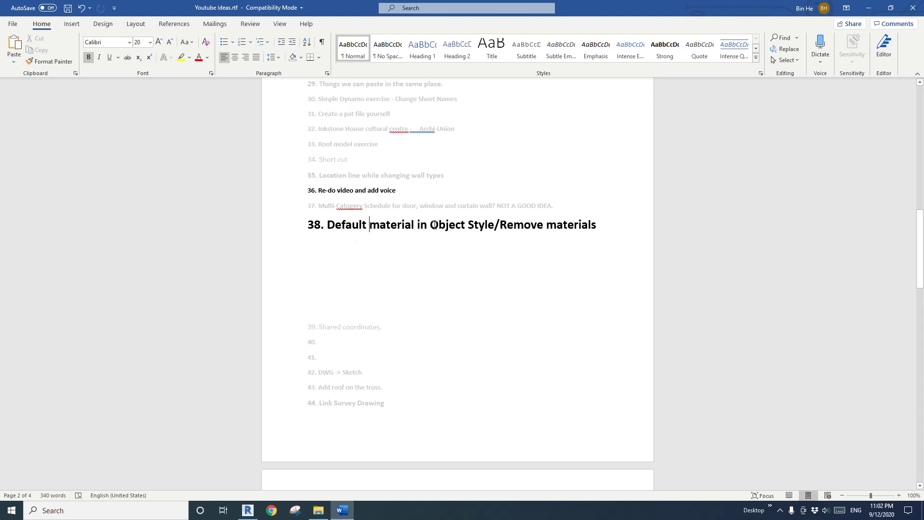
left_click_drag(431, 225, 493, 225)
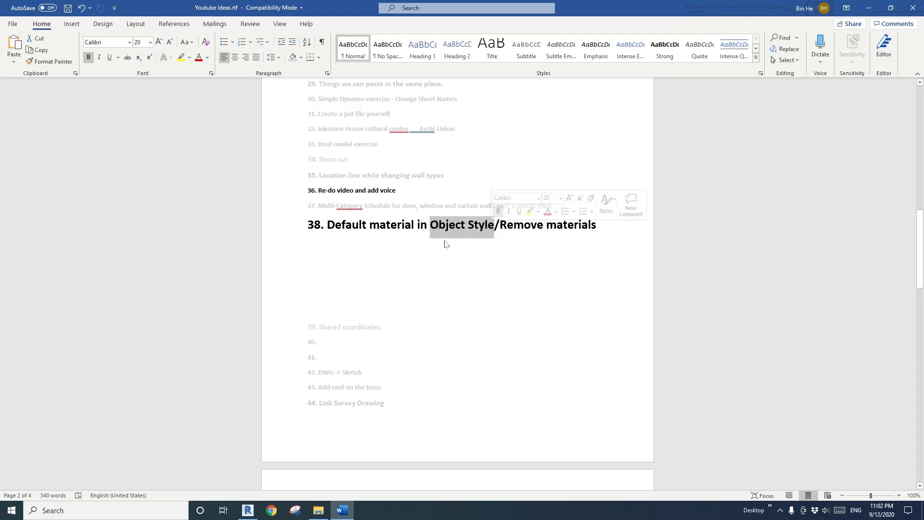
left_click(379, 243)
left_click_drag(328, 224, 495, 226)
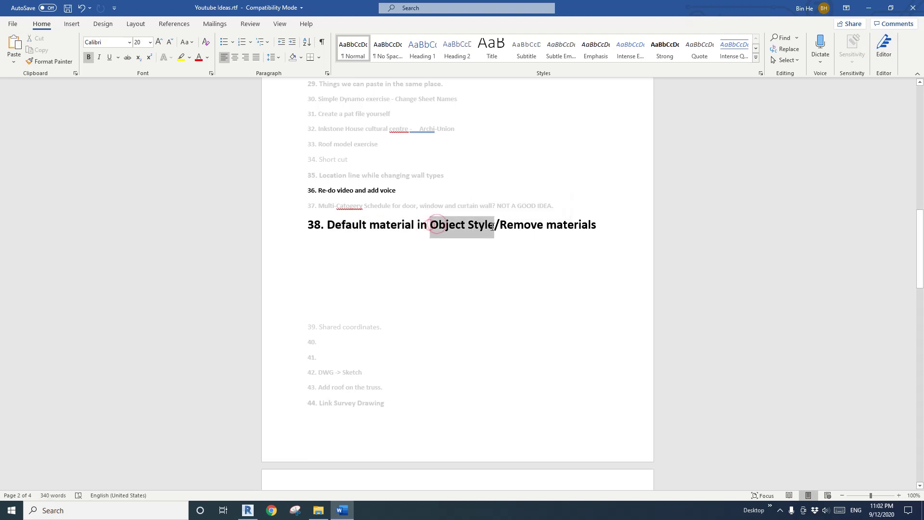
left_click(499, 258)
Step: Switch to Revit and create a new project from a built-in template
left_click(248, 510)
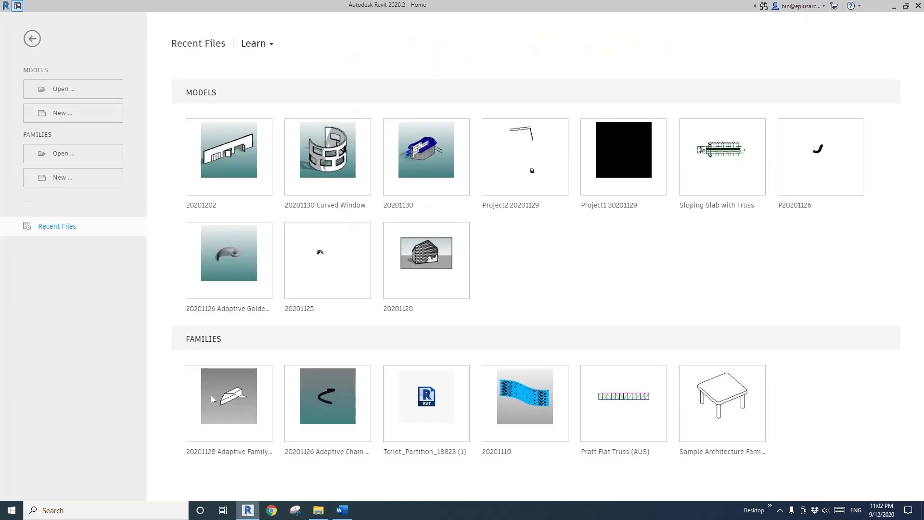
left_click(79, 114)
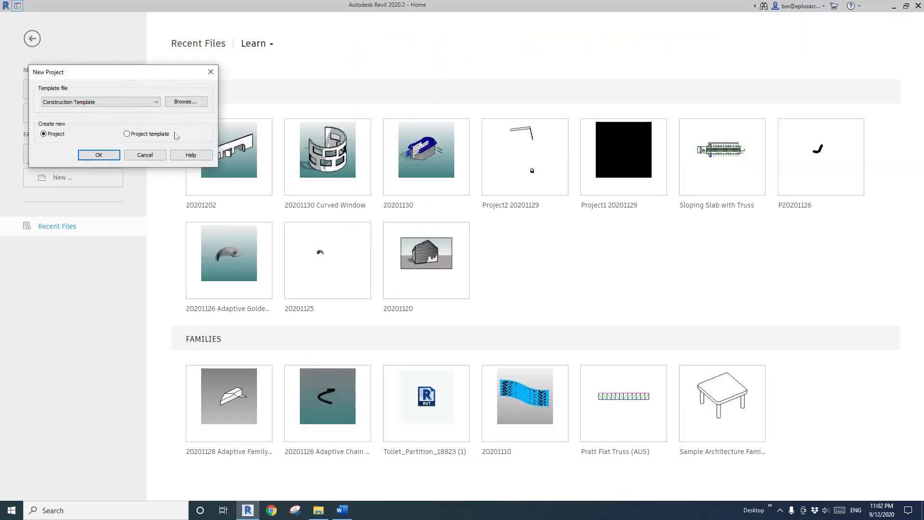
left_click(131, 103)
left_click(86, 123)
left_click(98, 152)
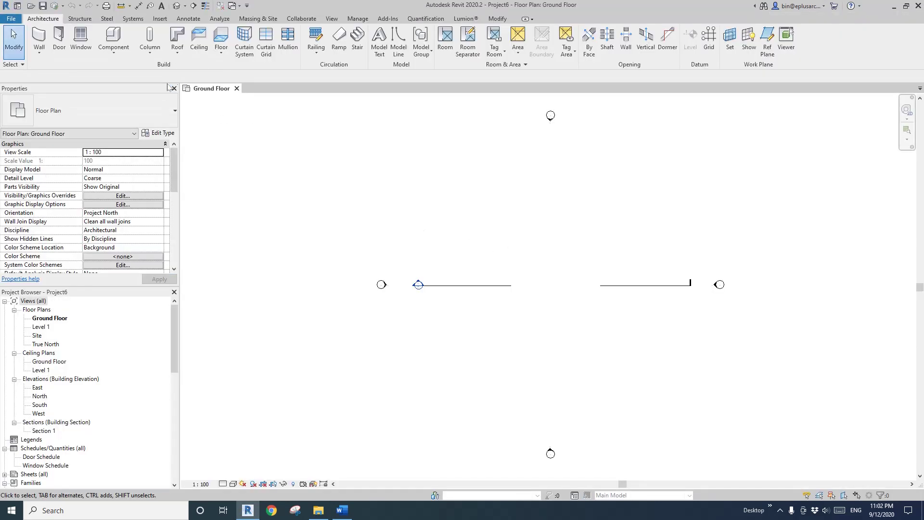
Step: Place one 1525 x 762mm and one 1830 x 915mm M_Desk in the Ground Floor plan
left_click(113, 36)
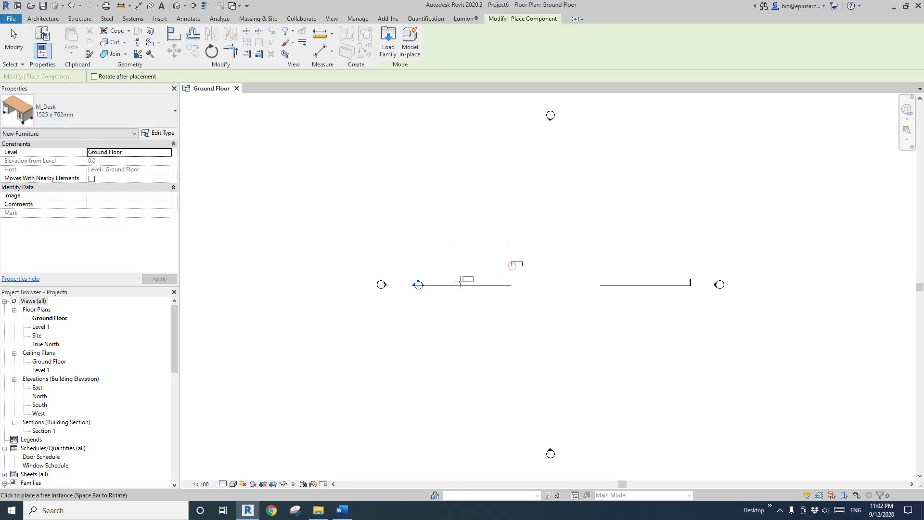
left_click(67, 114)
left_click(38, 221)
scroll(541, 281, "up", 5)
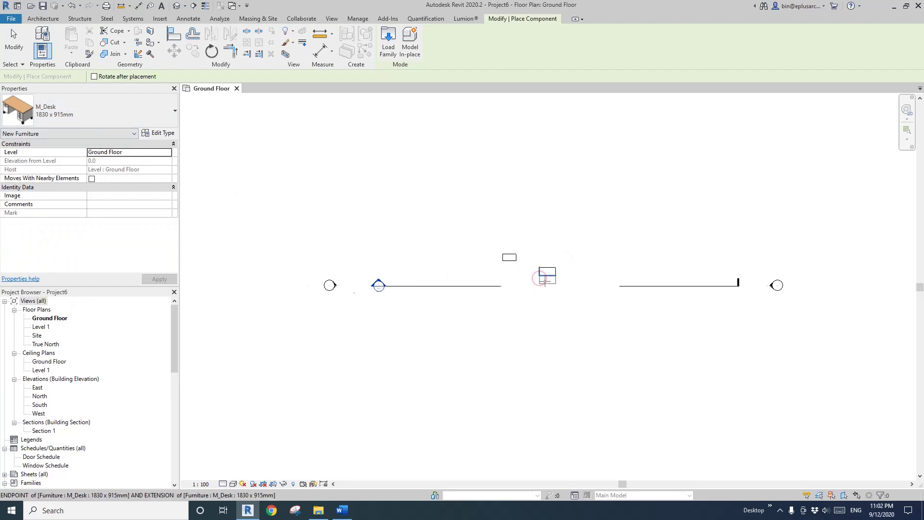
left_click(546, 265)
scroll(543, 269, "up", 2)
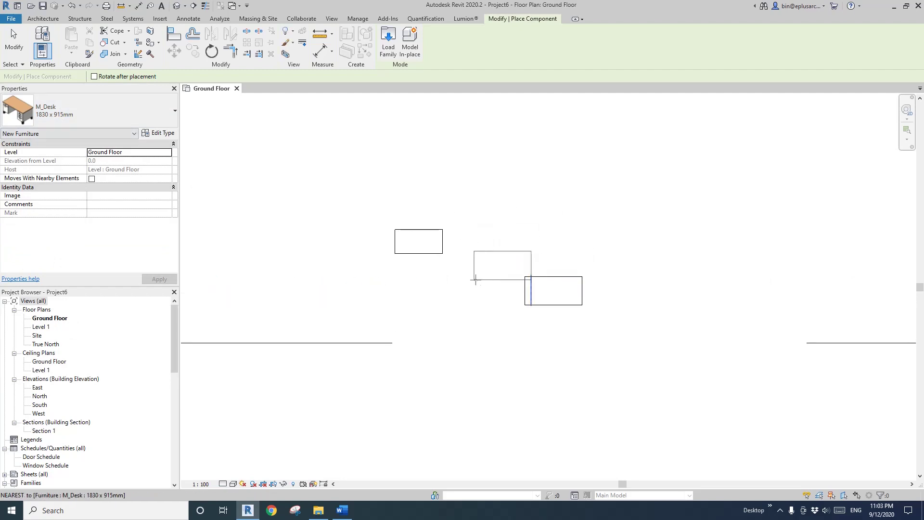
key("Escape")
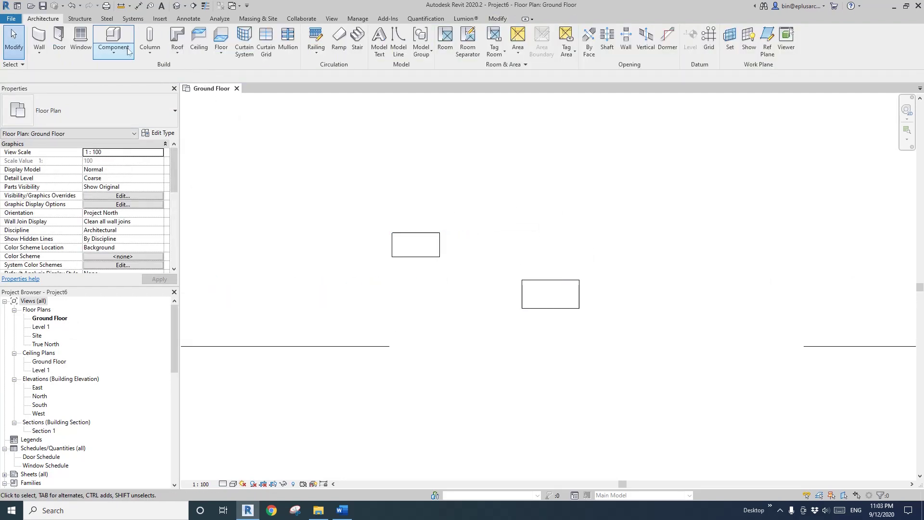
Step: Load the Bed - Large Sizes (AUS) family and place a Double bed in the plan near the desks
left_click(114, 36)
left_click(388, 45)
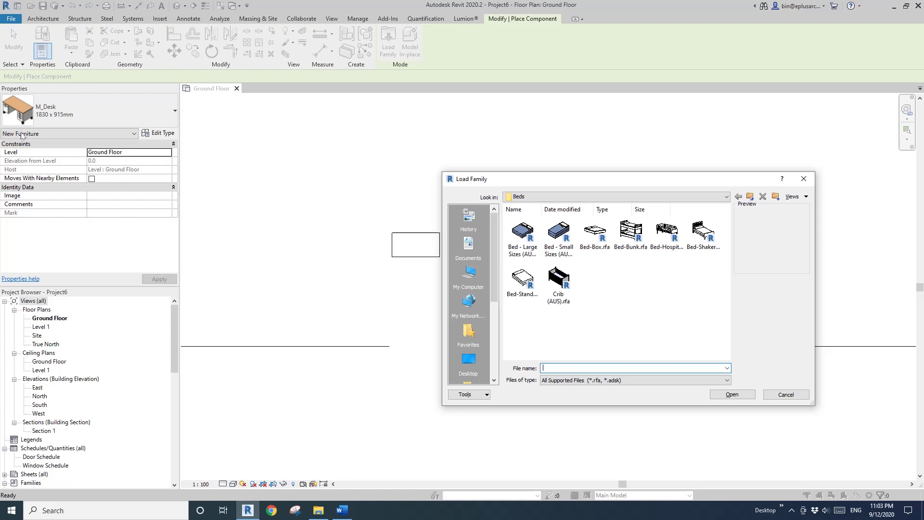
left_click(523, 234)
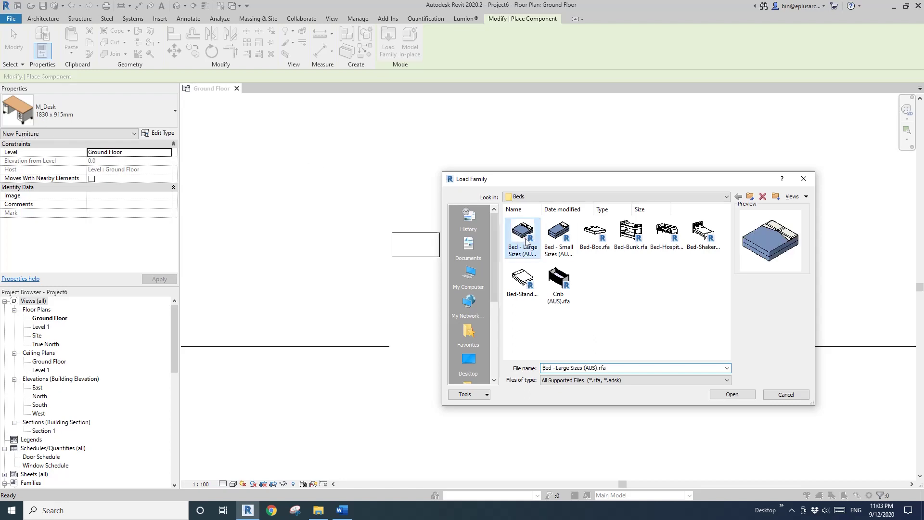
left_click(741, 395)
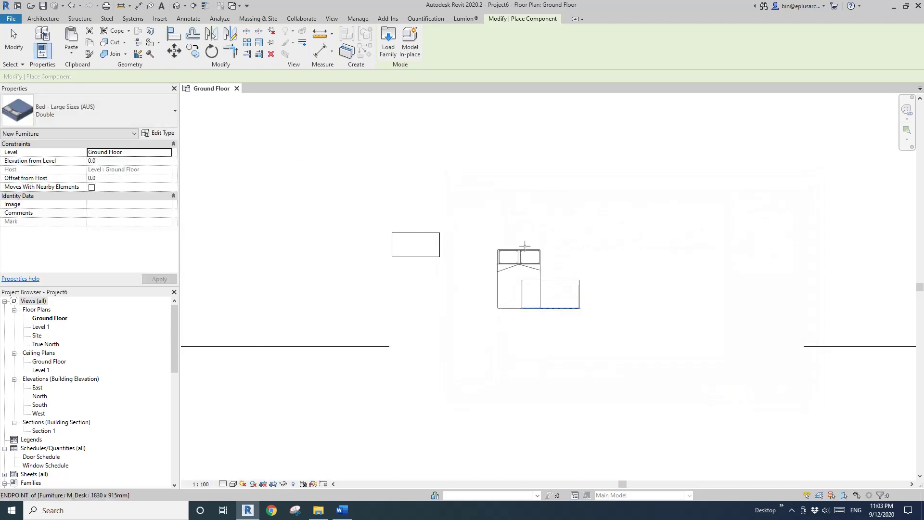
left_click(518, 166)
scroll(489, 221, "down", 1)
key("Escape")
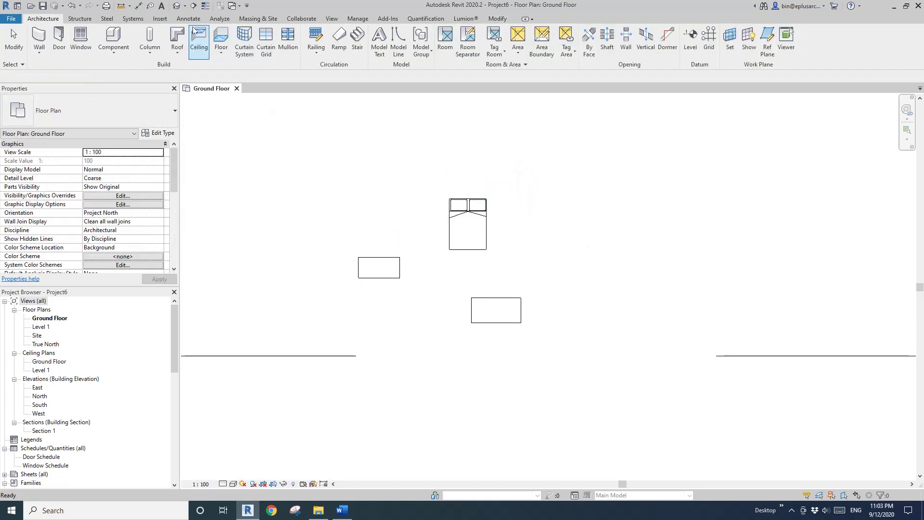
Step: Open the default 3D view and display the desks and bed with their material colours
left_click(176, 6)
scroll(543, 288, "up", 5)
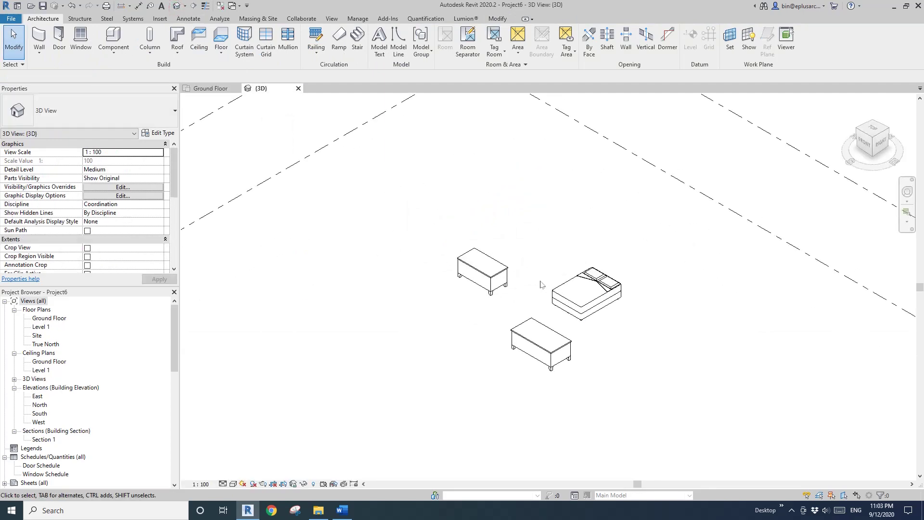
middle_click_drag(602, 319, 487, 255, "shift")
left_click(624, 296)
left_click(437, 191)
scroll(437, 191, "up", 2)
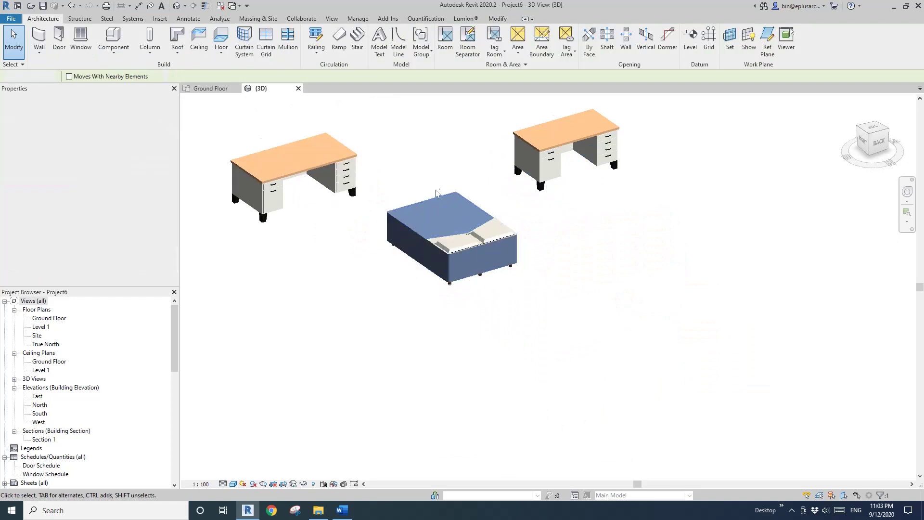
middle_click_drag(418, 199, 385, 285)
left_click(309, 303)
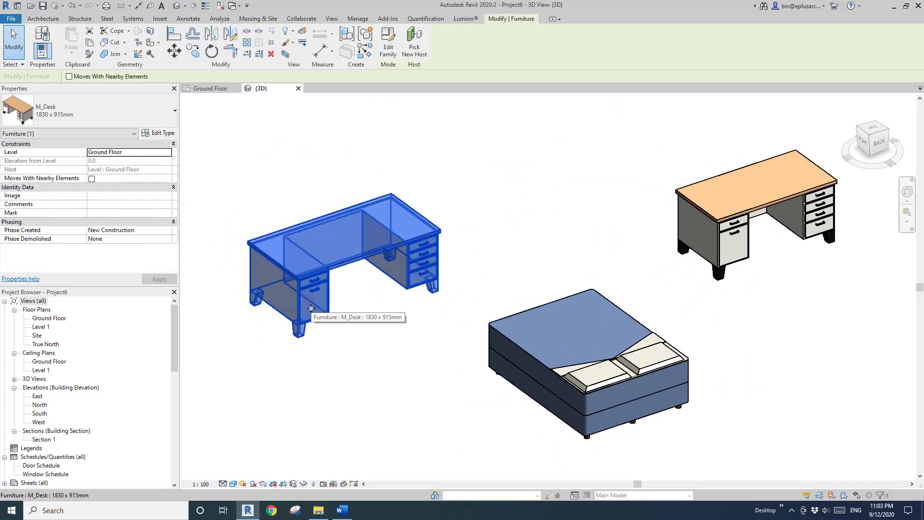
scroll(315, 311, "up", 3)
left_click(370, 272)
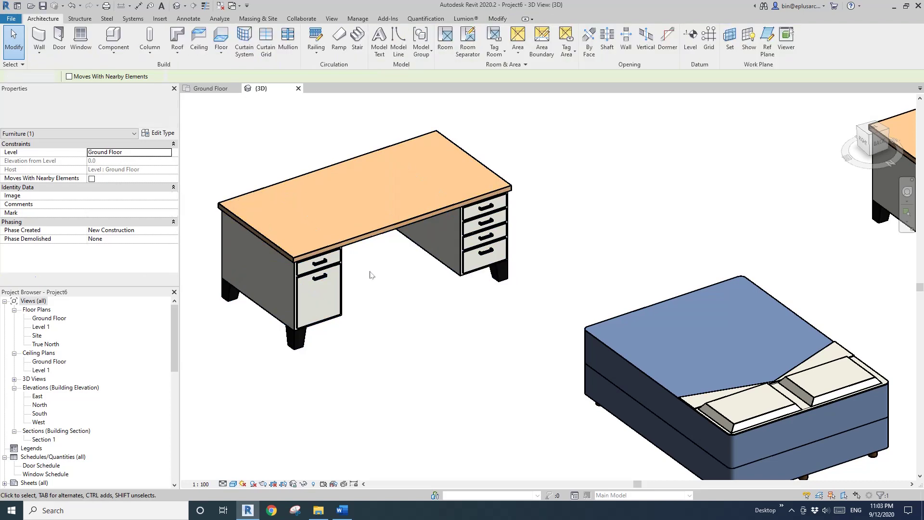
scroll(333, 282, "down", 1)
middle_click_drag(333, 283, 446, 296)
left_click(352, 277)
left_click(410, 294)
left_click(396, 279)
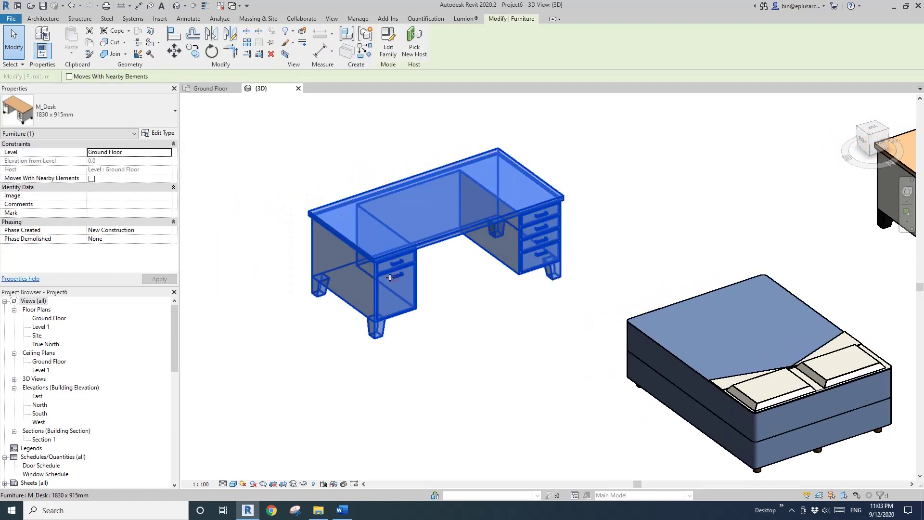
middle_click_drag(314, 258, 340, 259)
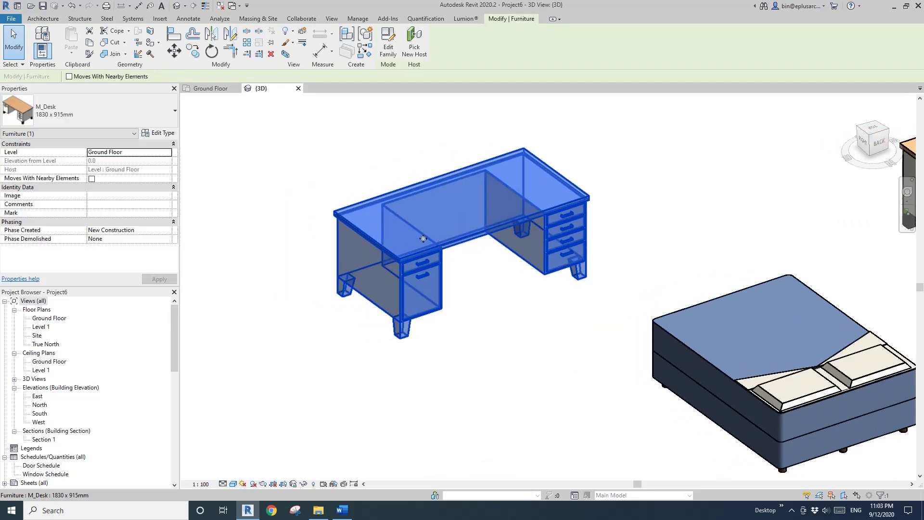
left_click(488, 273)
left_click(417, 260)
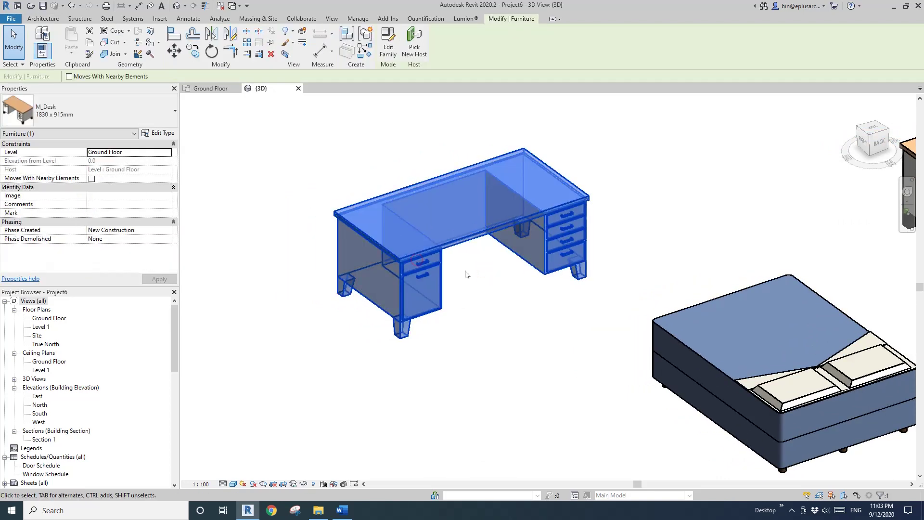
middle_click_drag(489, 273, 482, 279)
left_click(494, 298)
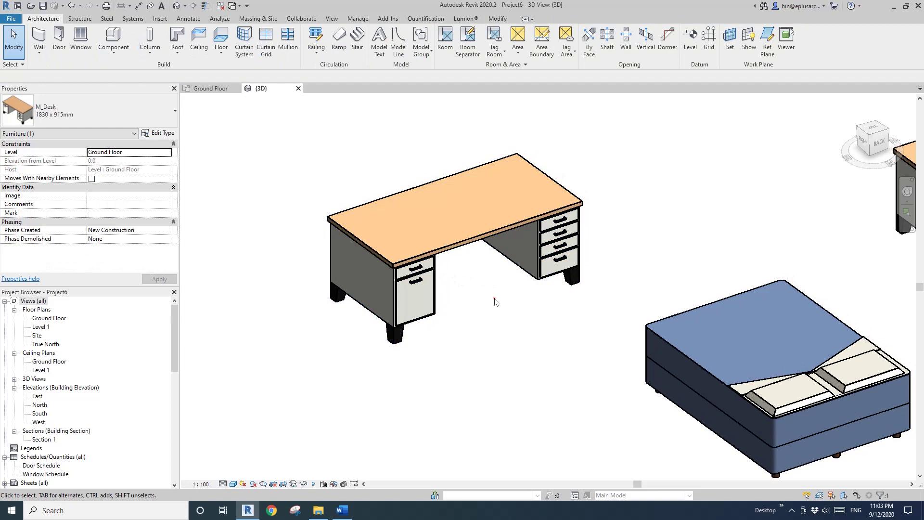
Step: Select the 1830 x 915mm desk in the 3D view and open its type properties
left_click(463, 247)
scroll(461, 257, "up", 2)
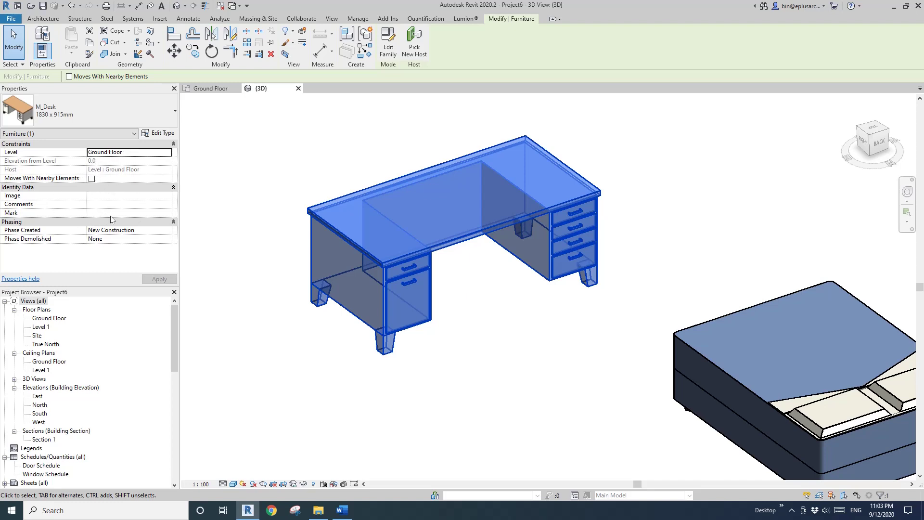
left_click(159, 135)
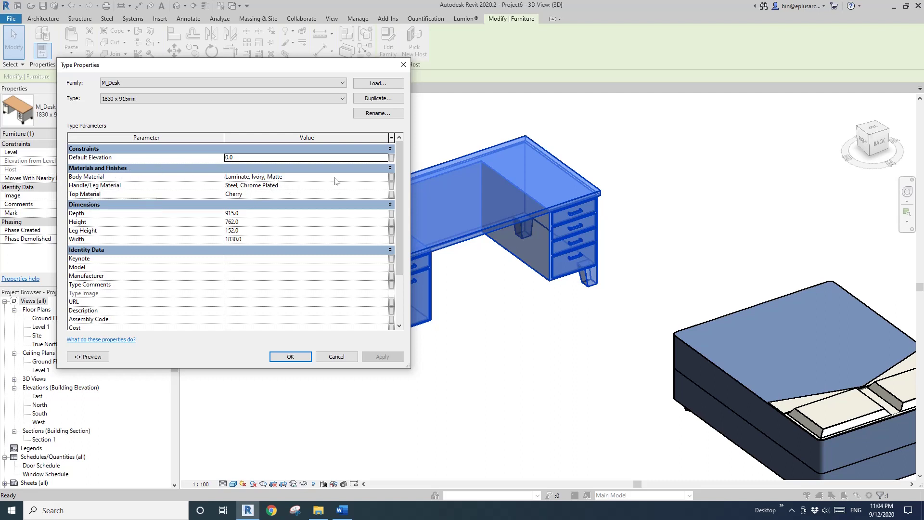
mouse_move(396, 189)
left_mouse_down()
mouse_move(397, 256)
mouse_move(400, 188)
left_mouse_up()
left_click_drag(319, 67, 289, 86)
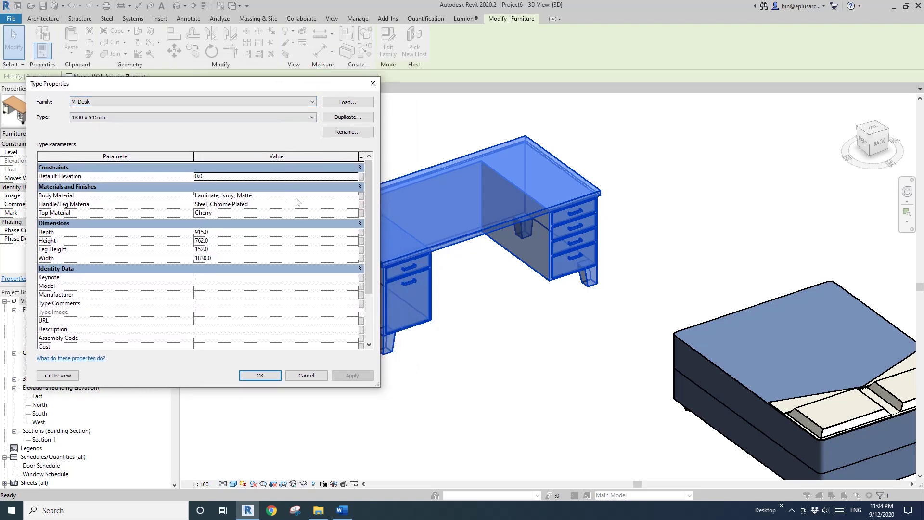
Step: Try to remove the desk type's Body Material by leaving its value blank
left_click(262, 197)
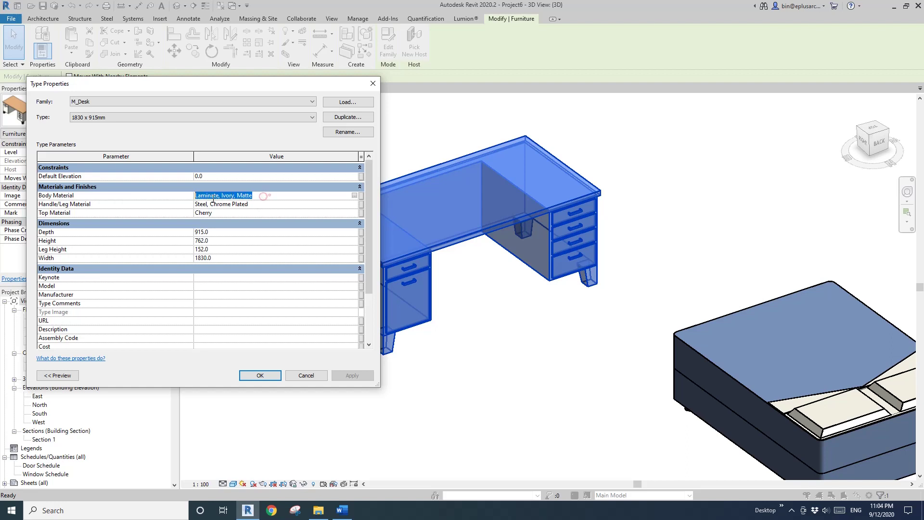
key("BackSpace")
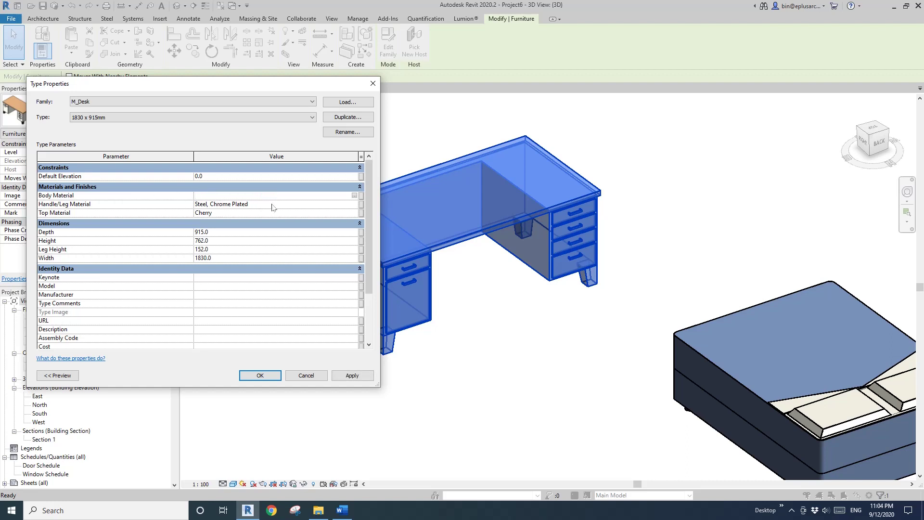
left_click(272, 207)
left_click(526, 254)
left_click(298, 204)
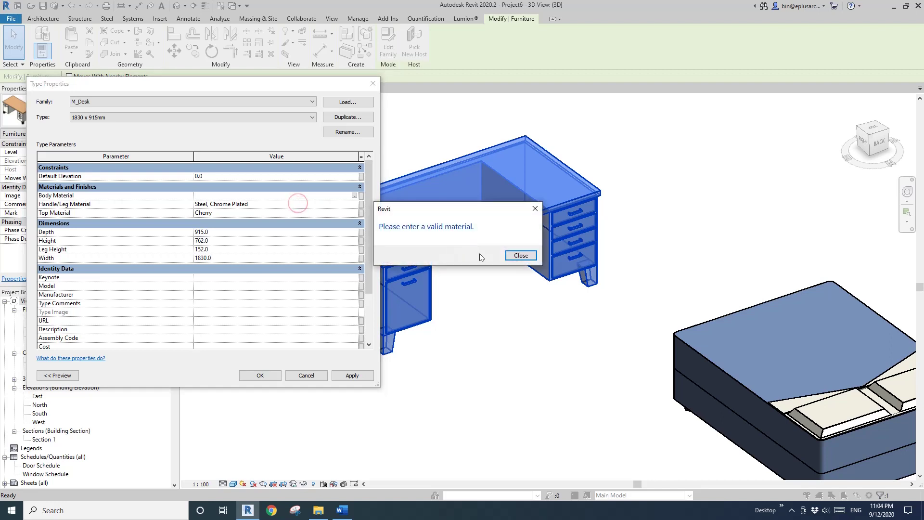
left_click(526, 255)
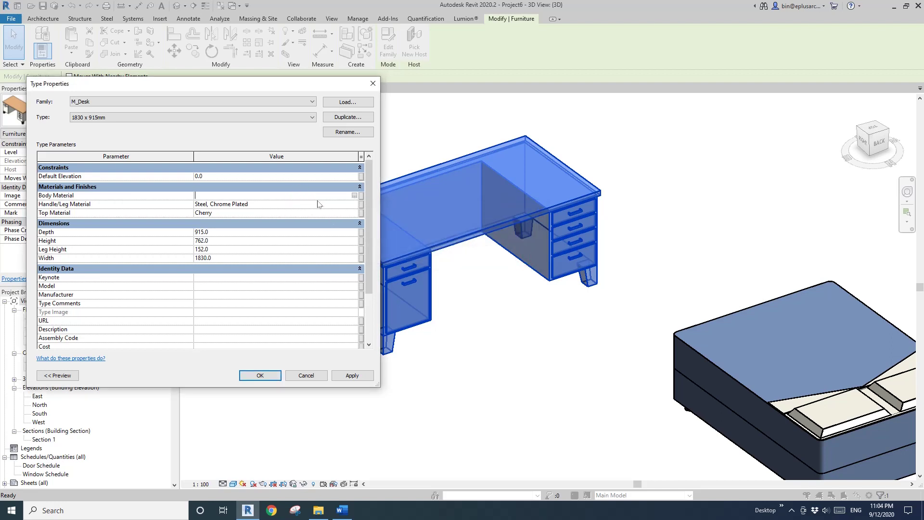
Step: Set the desk type's Body Material to <By Category>
left_click(354, 195)
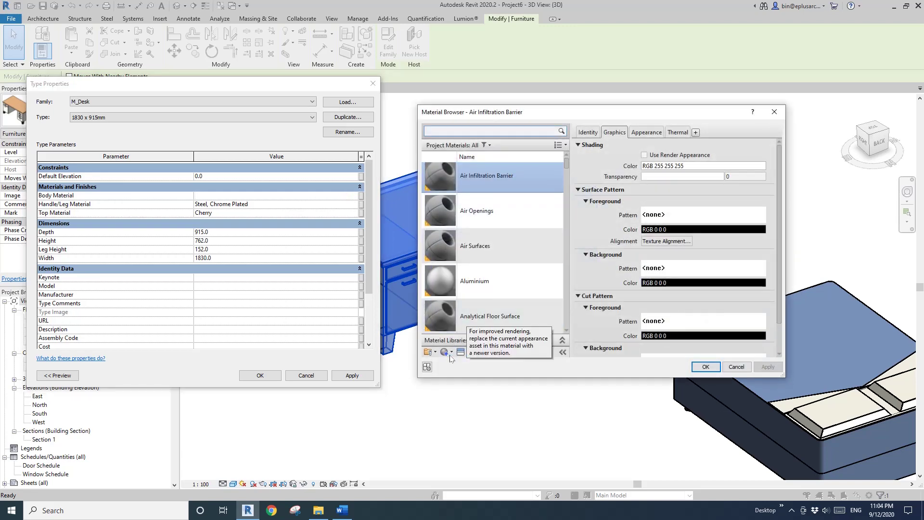
left_click(427, 368)
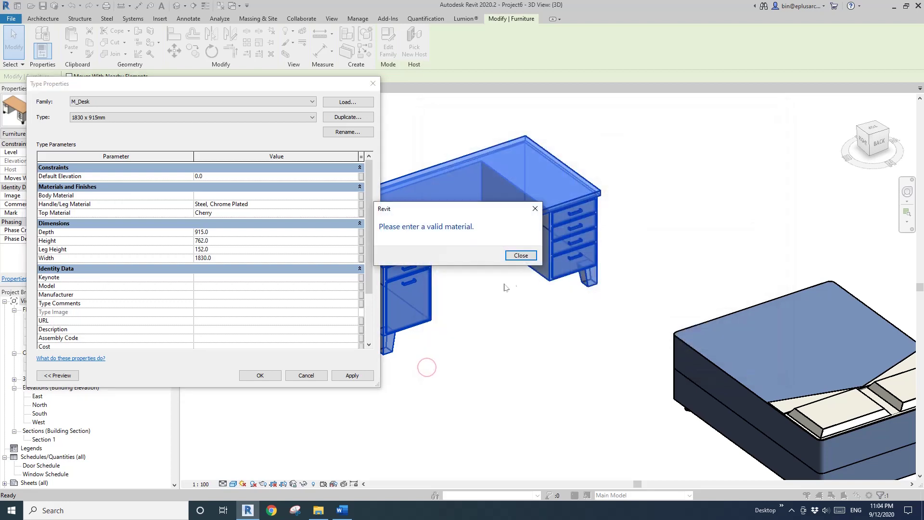
left_click(520, 255)
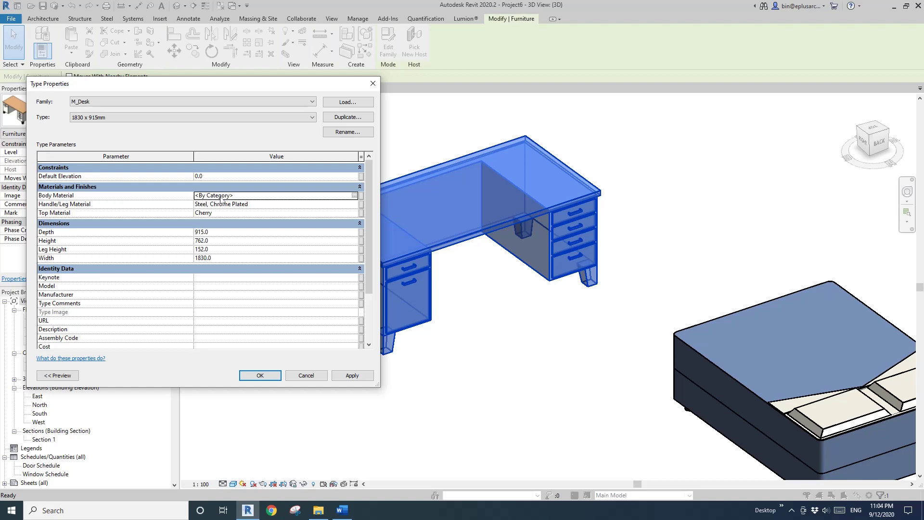
Step: Copy the <By Category> value into the desk type's Handle/Leg Material and Top Material and apply the type changes
left_click(321, 204)
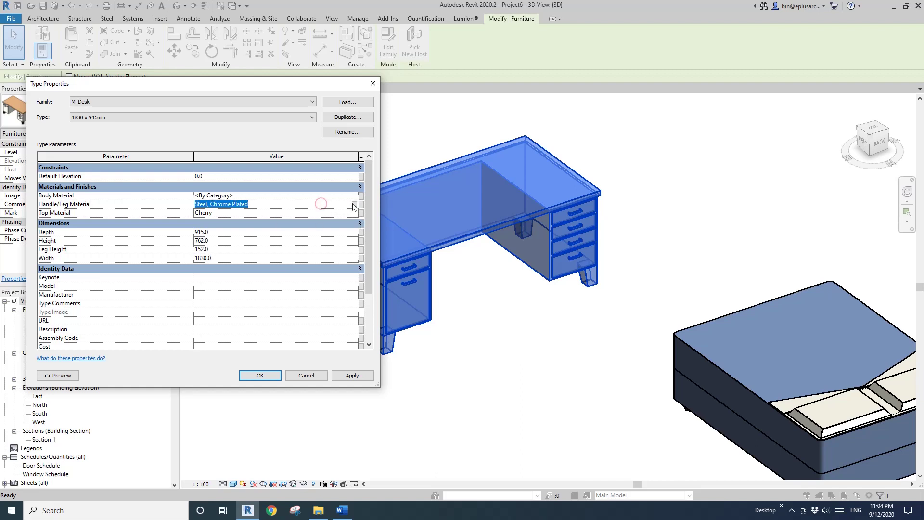
left_click(302, 205)
left_click(272, 197)
left_click_drag(255, 195, 173, 201)
key("ctrl+c")
left_click(259, 205)
key("ctrl+v")
left_click(266, 212)
key("ctrl+v")
left_click(260, 375)
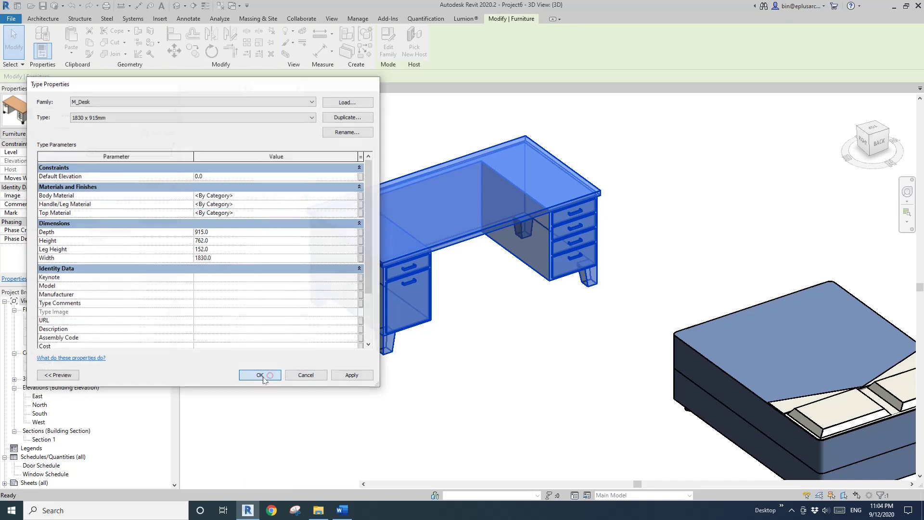
Step: Examine the 1830 x 915mm desk in the 3D view to check its appearance with the new material setting
left_click(504, 379)
scroll(504, 380, "down", 2)
middle_click_drag(497, 312, 472, 313)
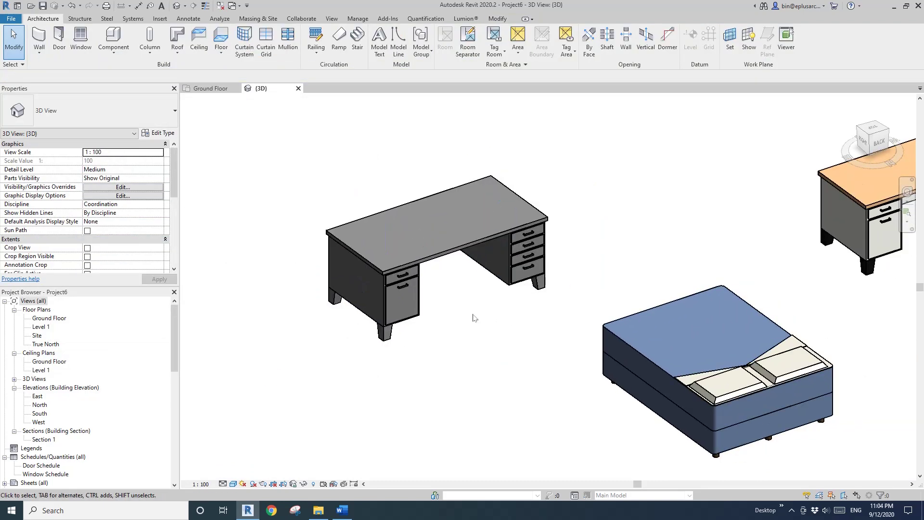
middle_click_drag(569, 303, 504, 310)
scroll(520, 317, "down", 1)
left_click(431, 283)
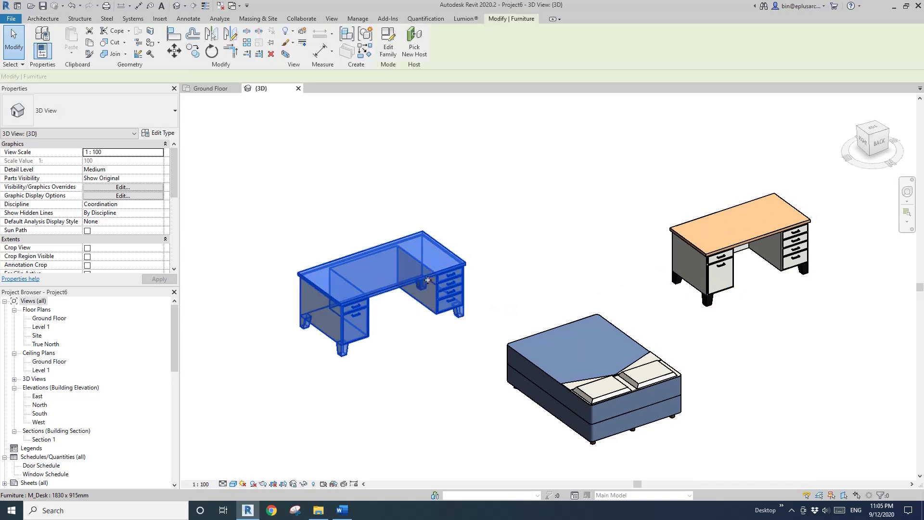
scroll(417, 289, "up", 2)
scroll(764, 252, "down", 1)
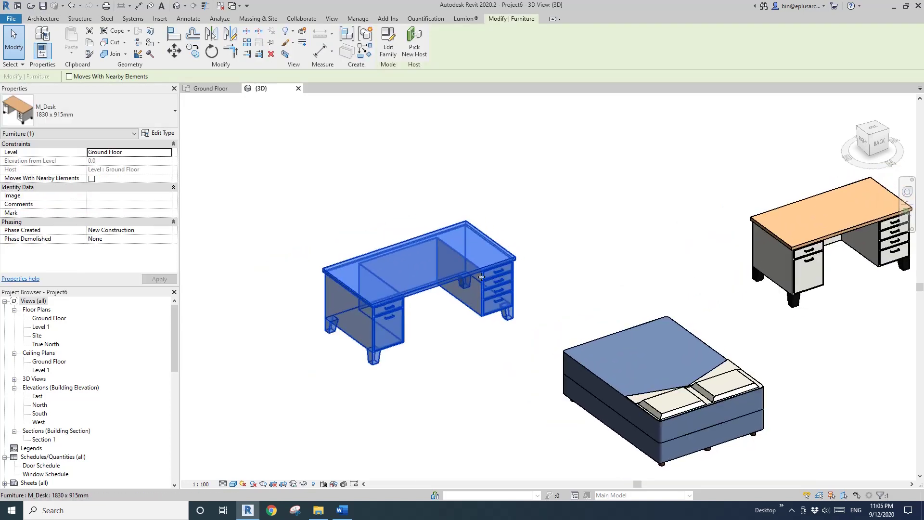
left_click(432, 355)
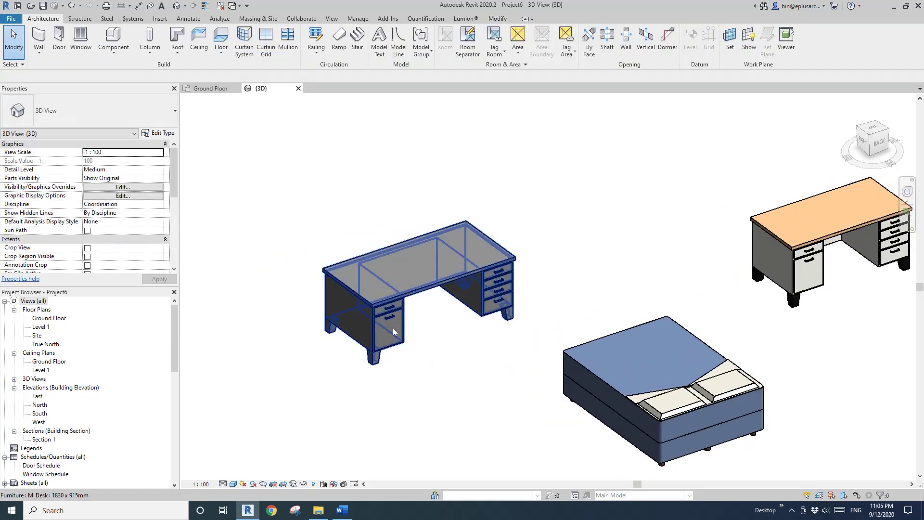
Step: Set the 1525 x 762mm desk type's Body, Handle/Leg and Top Material to the copied <By Category> value
middle_click_drag(641, 254, 559, 251)
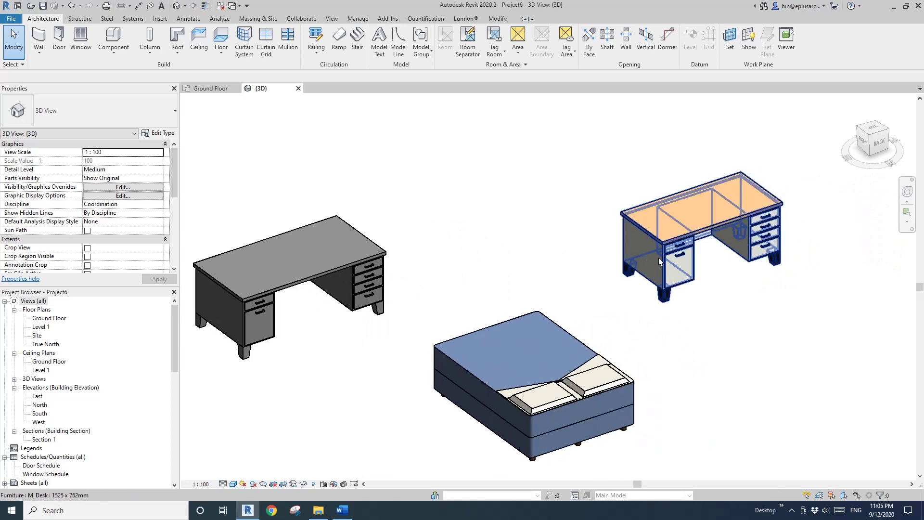
left_click(682, 262)
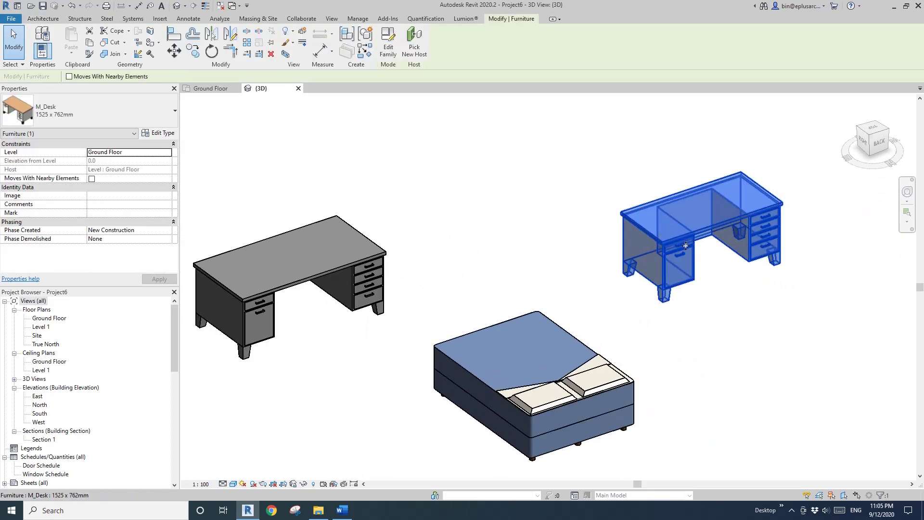
left_click(163, 133)
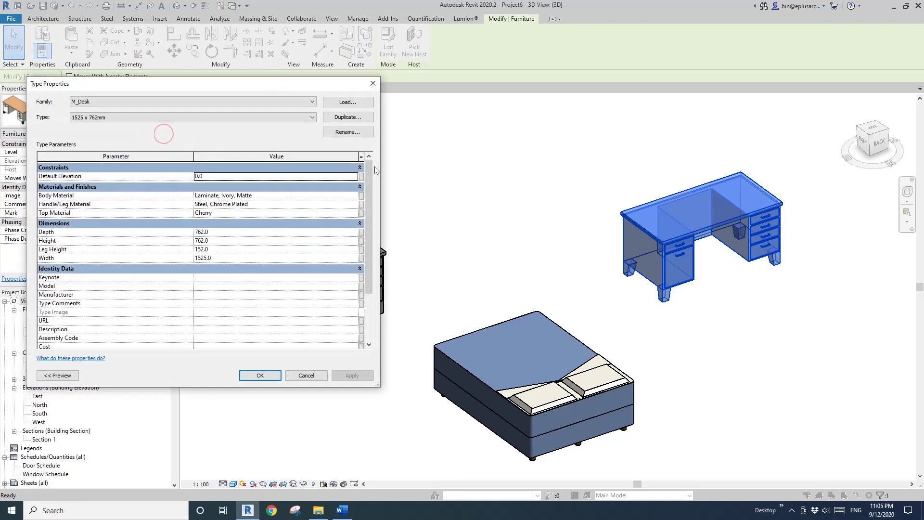
left_click(302, 195)
key("ctrl+v")
left_click(295, 204)
key("ctrl+v")
left_click(293, 212)
key("ctrl+v")
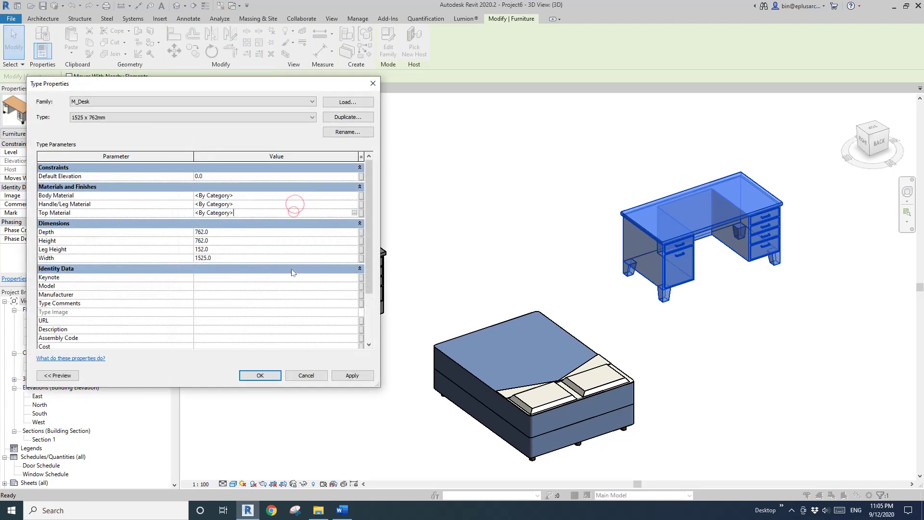
left_click(260, 375)
left_click(475, 237)
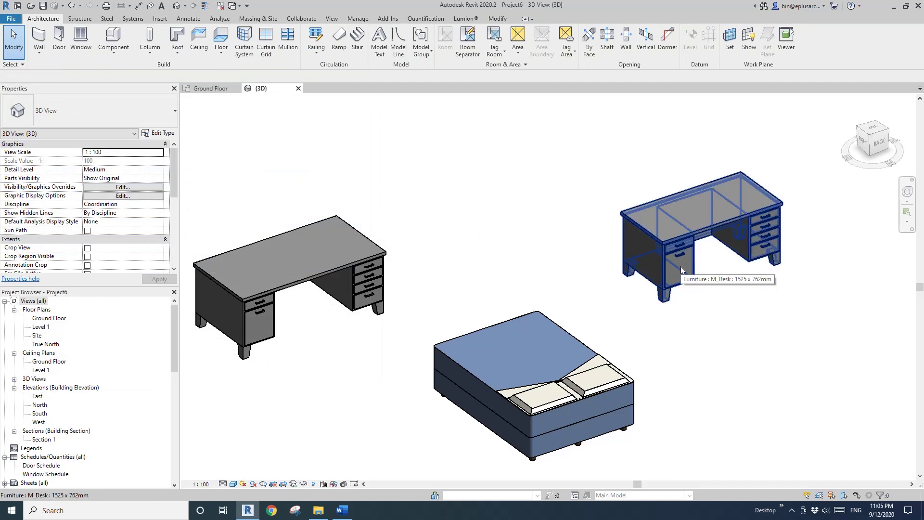
Step: Check the Double bed's type properties for material parameters and close them without changes
scroll(546, 268, "down", 1)
mouse_move(523, 277)
middle_mouse_down()
mouse_move(531, 243)
mouse_move(540, 271)
middle_mouse_up()
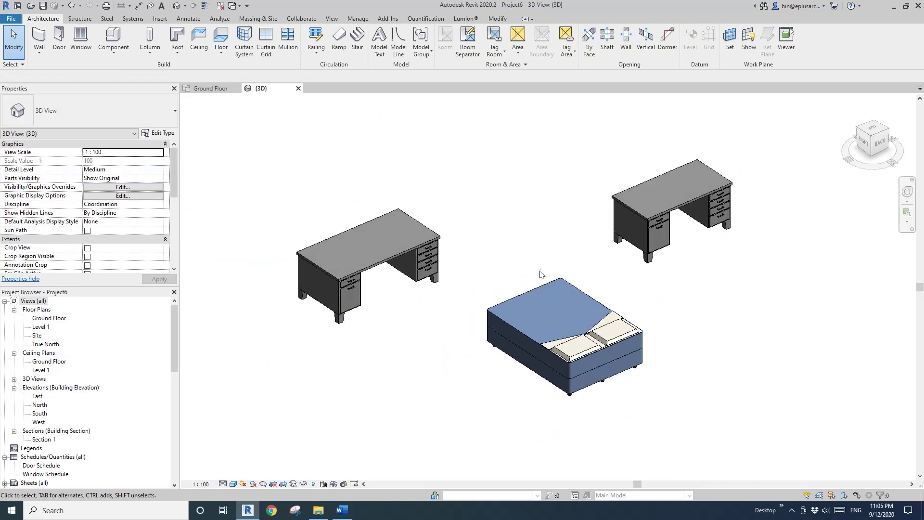
scroll(541, 273, "up", 2)
left_click(549, 301)
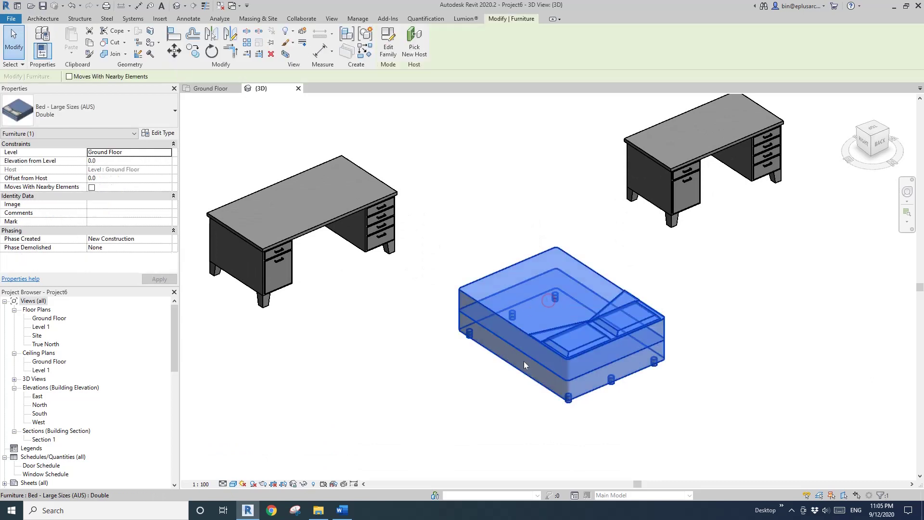
middle_click_drag(480, 370, 509, 351)
left_click(499, 365)
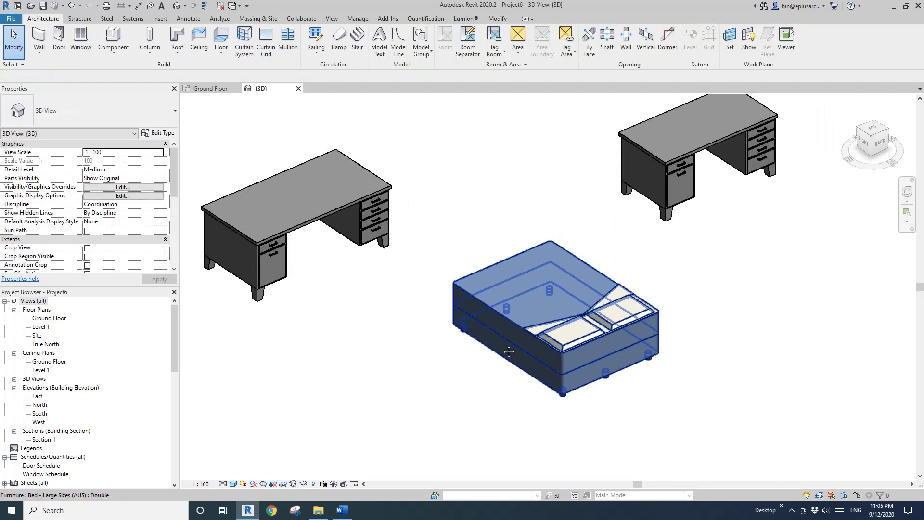
left_click(509, 351)
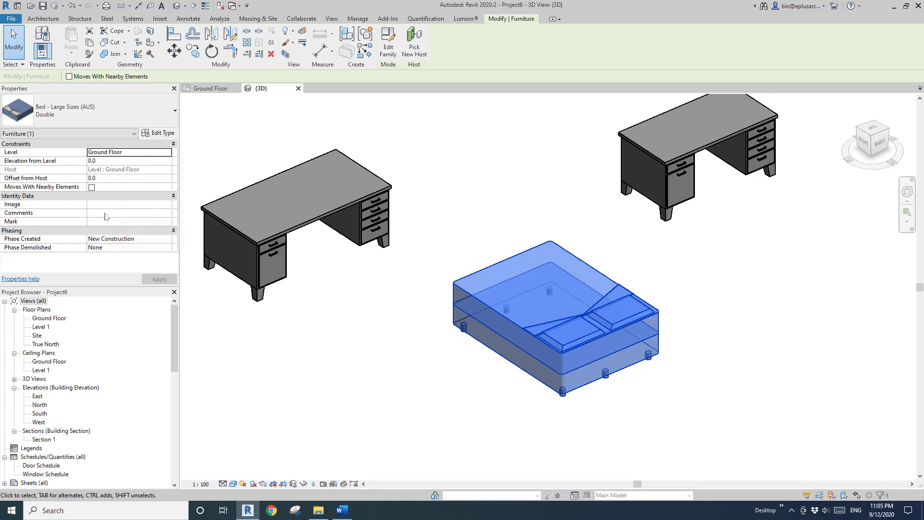
left_click(160, 135)
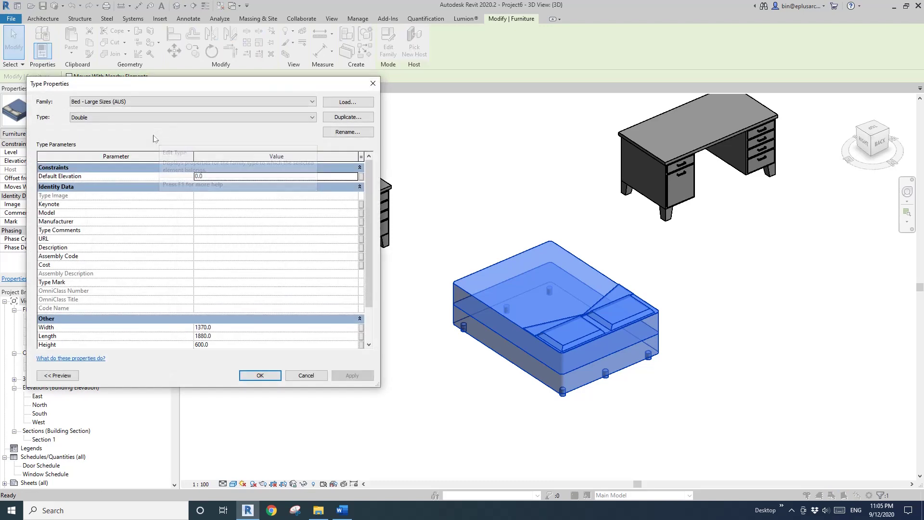
left_click_drag(368, 195, 381, 295)
left_click_drag(385, 240, 374, 281)
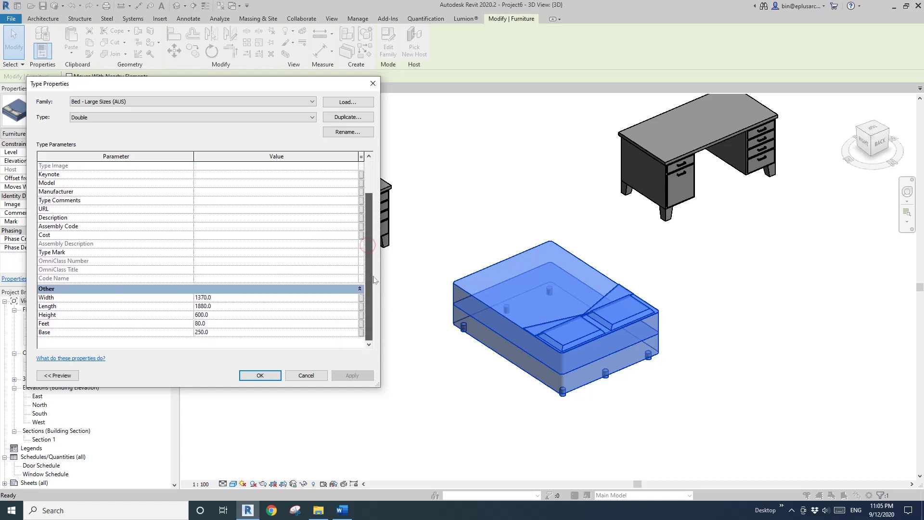
left_click(260, 375)
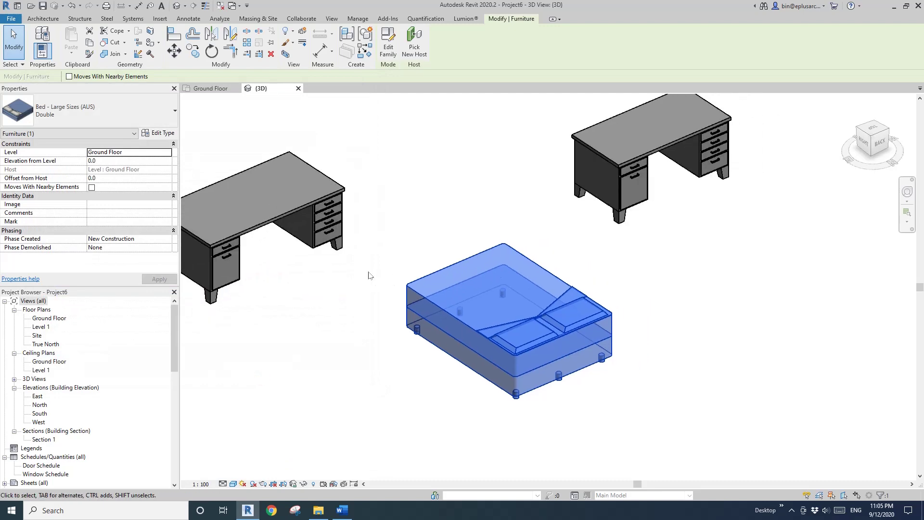
Step: Open the Double bed's family for editing
mouse_move(408, 280)
middle_mouse_down()
mouse_move(435, 280)
mouse_move(403, 265)
middle_mouse_up()
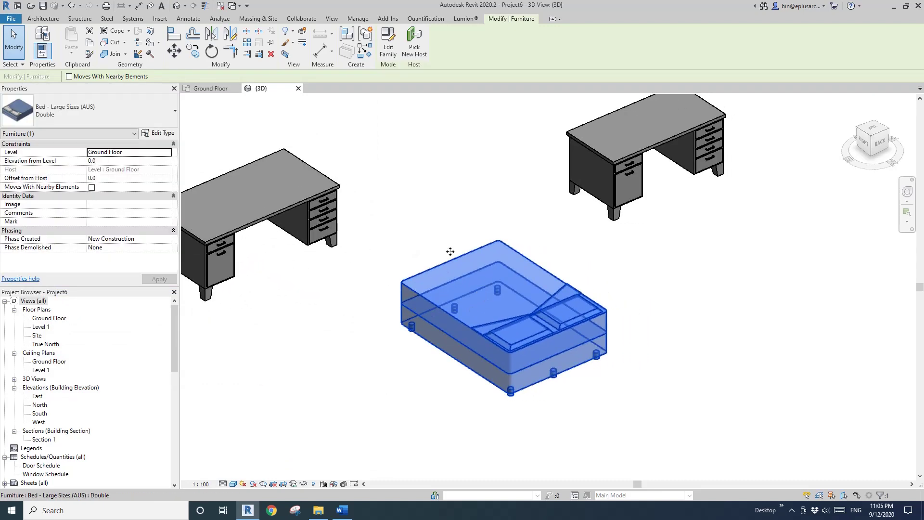
left_click(630, 280)
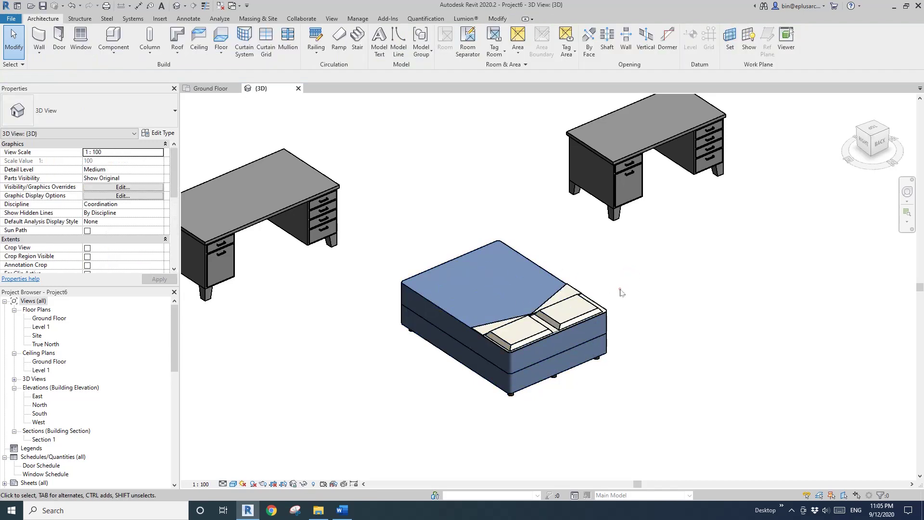
left_click(541, 301)
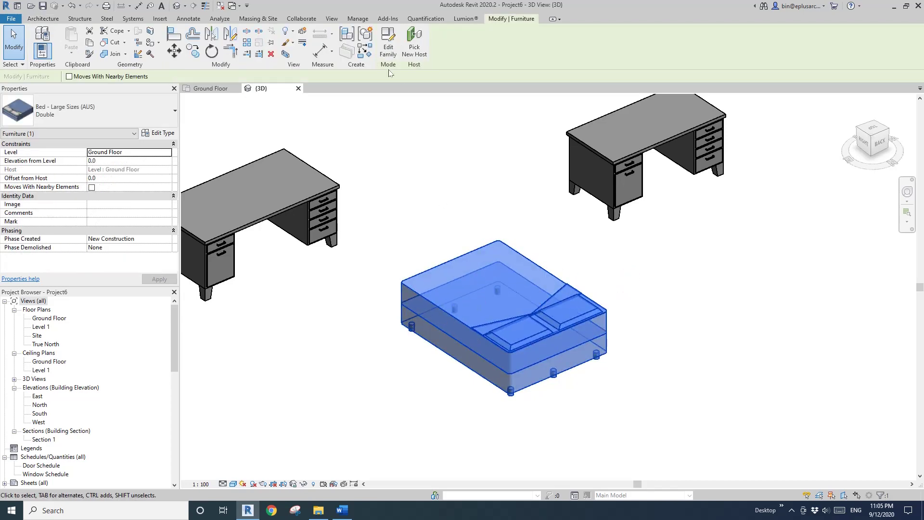
left_click(388, 47)
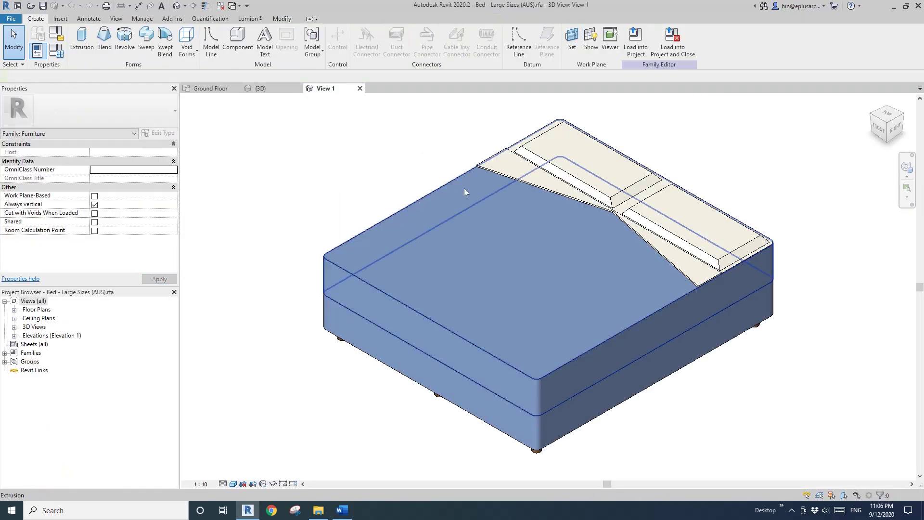
Step: Select all of the bed's geometry and filter the selection to the Furniture category, excluding Lines (Furniture)
scroll(467, 212, "down", 3)
mouse_move(469, 230)
middle_mouse_down("shift")
mouse_move(581, 179)
mouse_move(480, 244)
middle_mouse_up("shift")
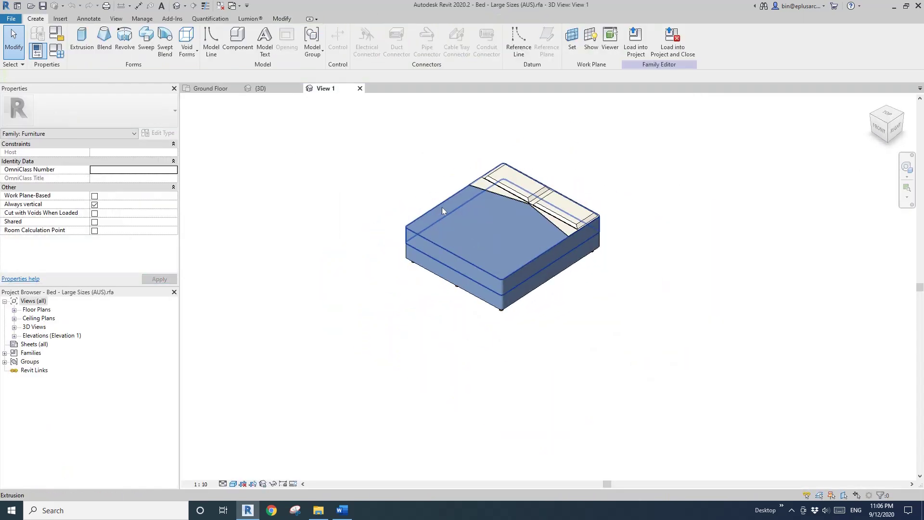
middle_click_drag(452, 194, 412, 206)
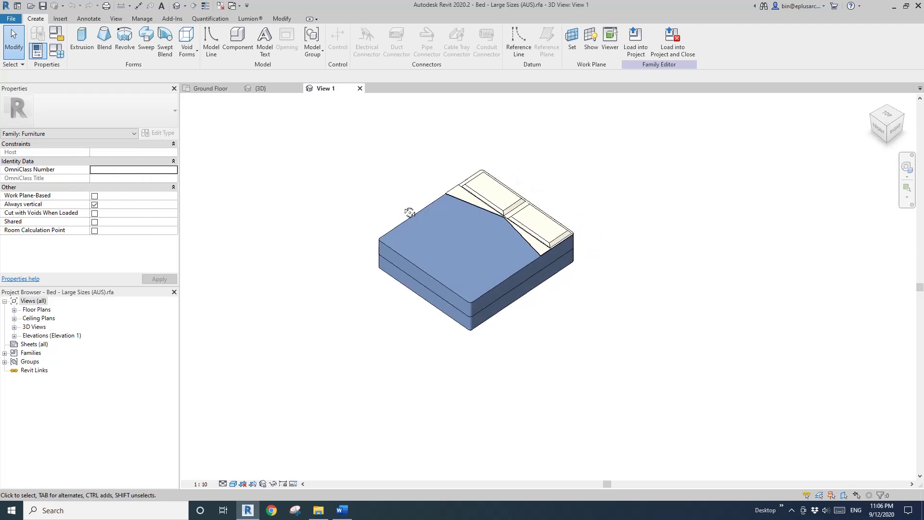
left_click_drag(333, 152, 615, 370)
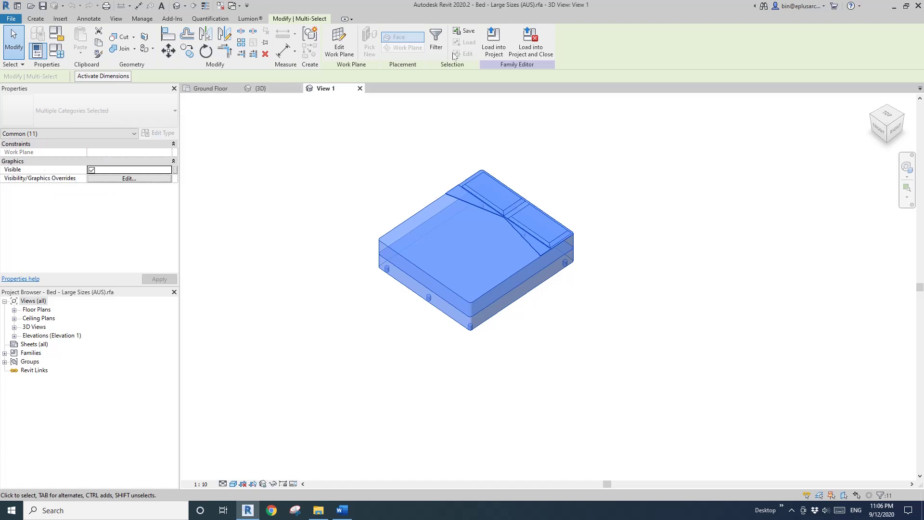
left_click(436, 41)
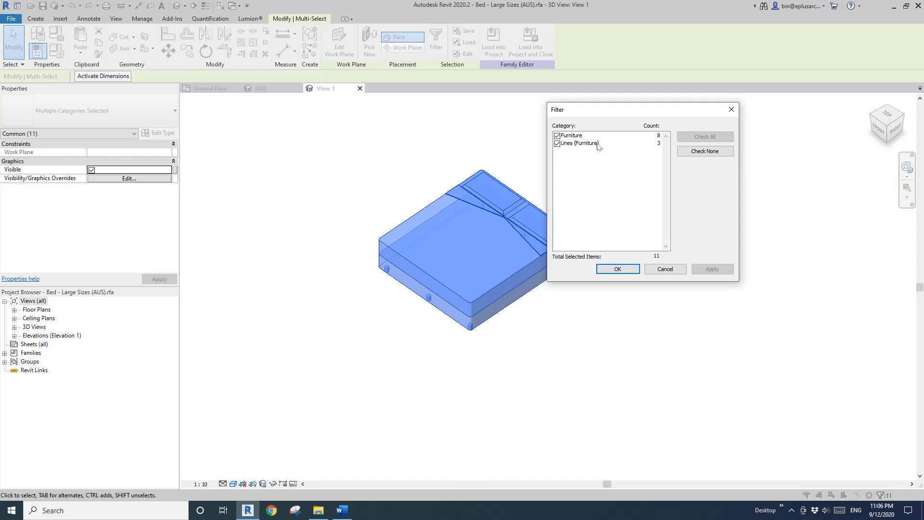
left_click(557, 144)
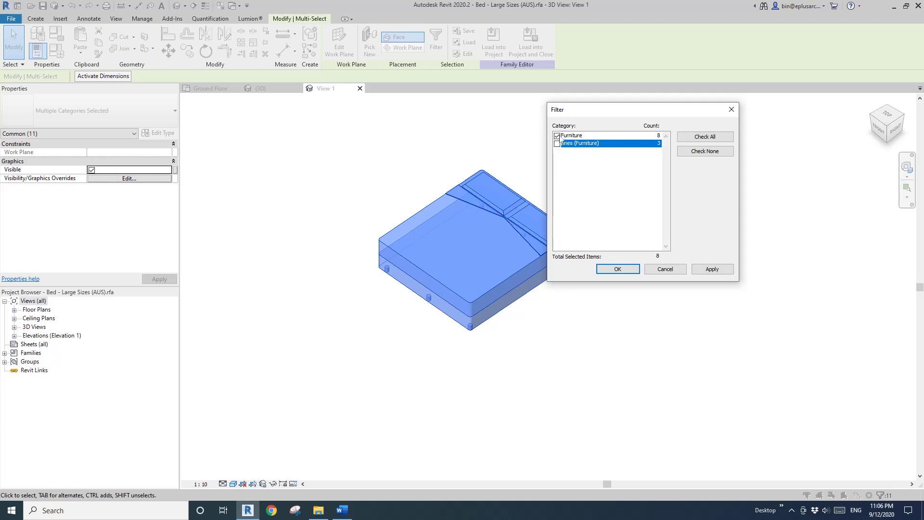
left_click(712, 269)
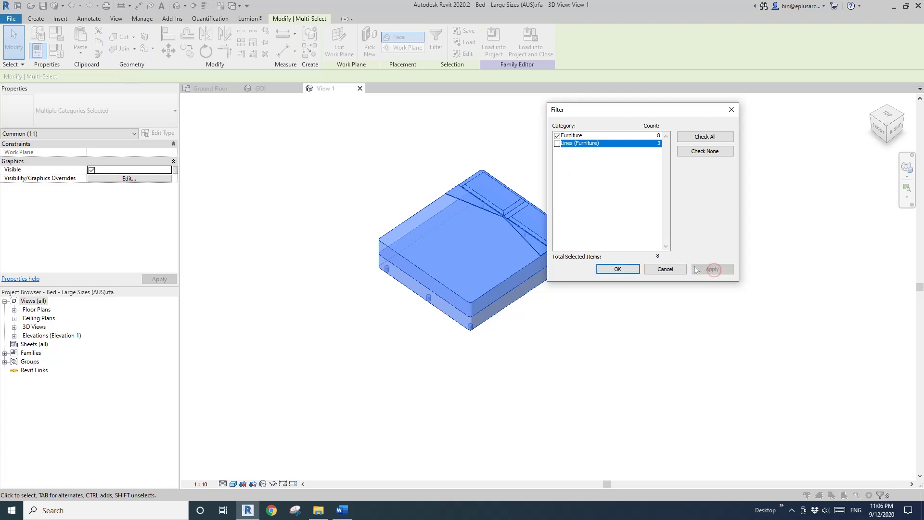
left_click(617, 269)
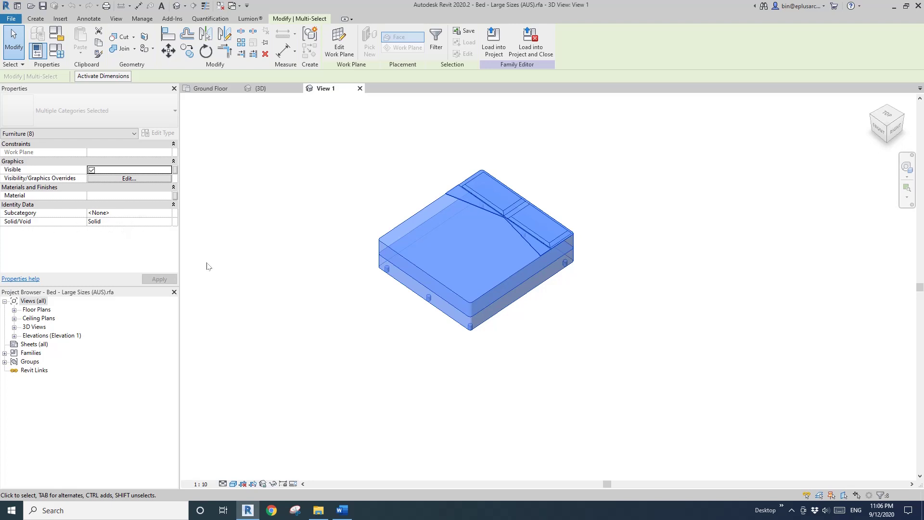
Step: Set the Material of the selected bed solids to <By Category> and clear the selection
left_click(166, 196)
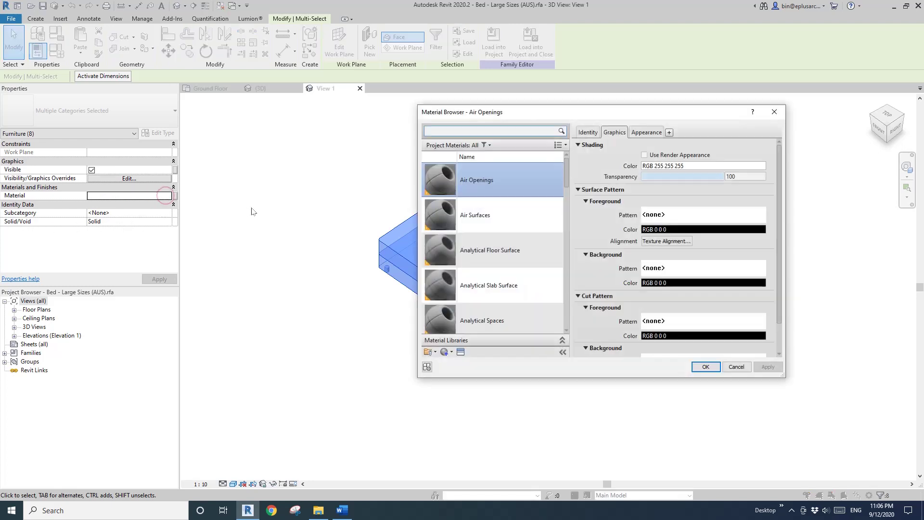
left_click(430, 367)
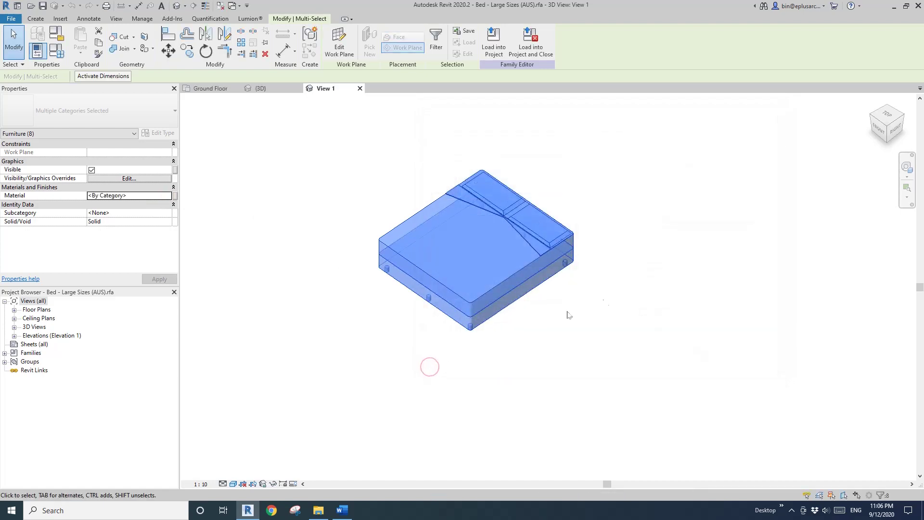
left_click(652, 284)
middle_click_drag(573, 324, 553, 231, "shift")
Step: Load the edited bed family into the project, replacing the existing version, and close the family file
left_click(373, 47)
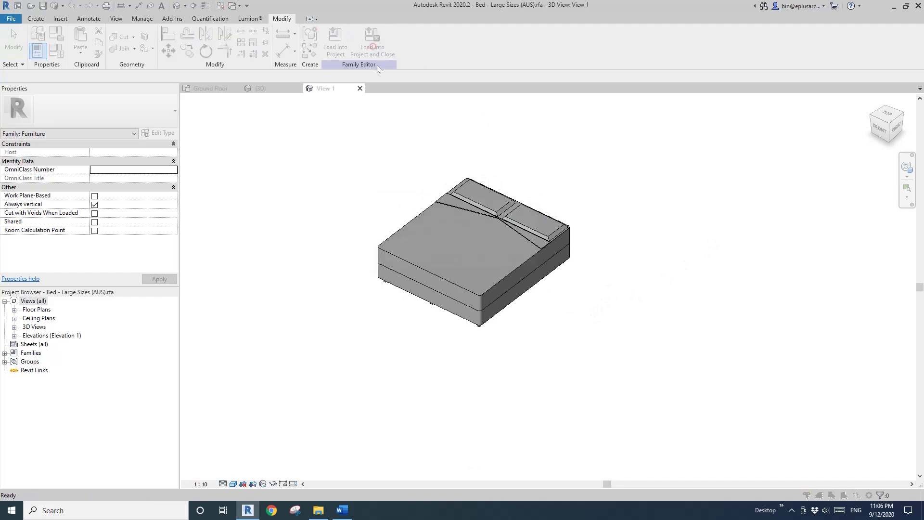
left_click(484, 259)
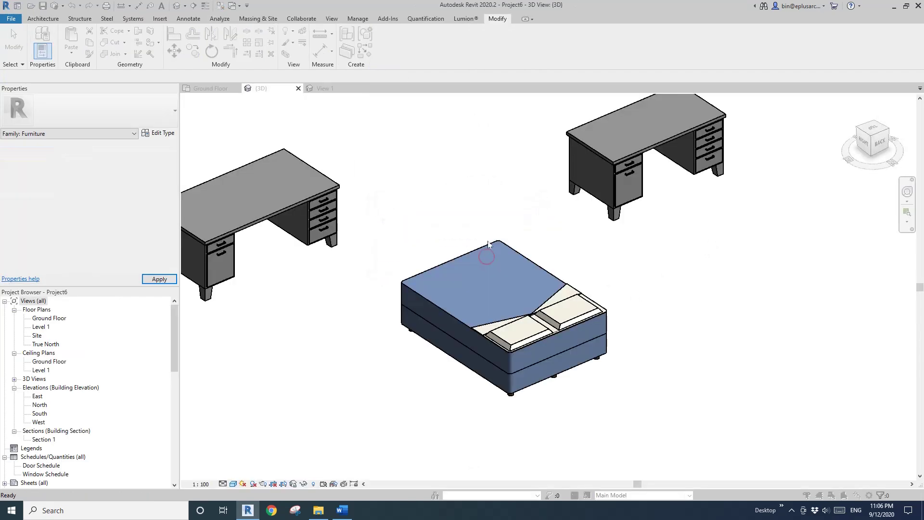
left_click(469, 177)
Step: Examine the bed and both desks in the project's 3D view to compare their material appearance
scroll(560, 261, "down", 3)
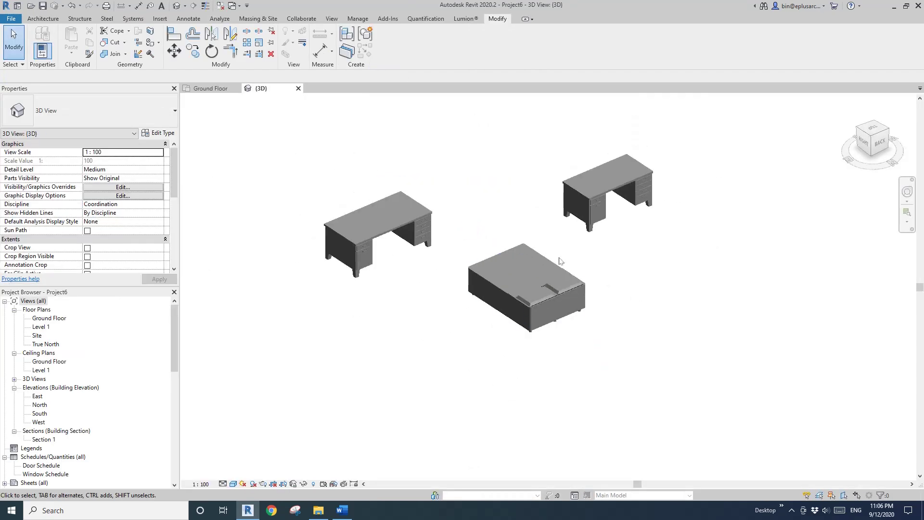
middle_click_drag(559, 260, 602, 260, "shift")
left_click(620, 295)
scroll(620, 295, "up", 2)
middle_click_drag(621, 295, 475, 274, "shift")
left_click(550, 198)
middle_click_drag(596, 260, 546, 281)
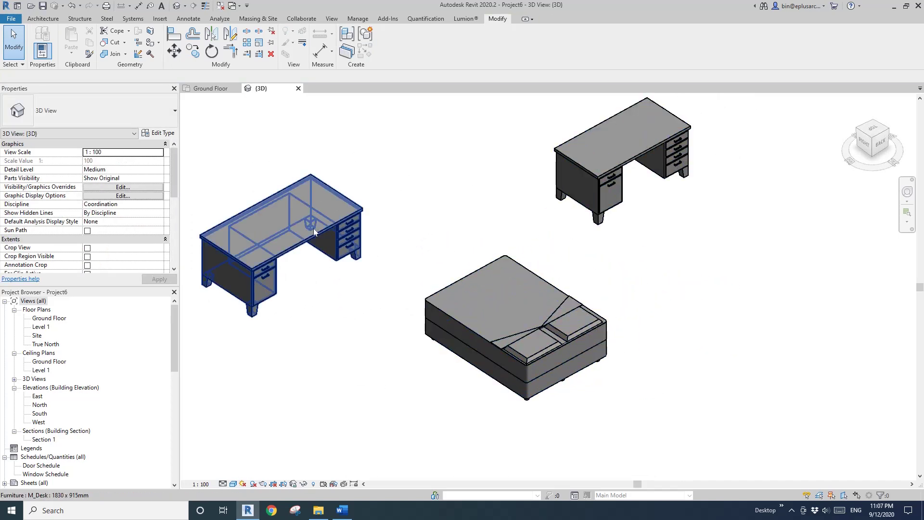
scroll(488, 285, "down", 1)
mouse_move(488, 285)
middle_mouse_down()
mouse_move(490, 301)
mouse_move(474, 294)
middle_mouse_up()
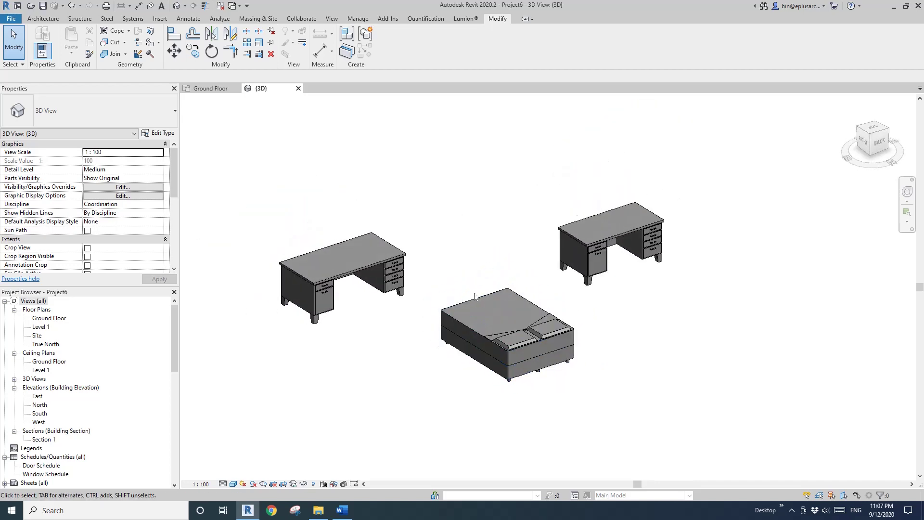
scroll(474, 296, "up", 3)
middle_click_drag(470, 248, 454, 256, "shift")
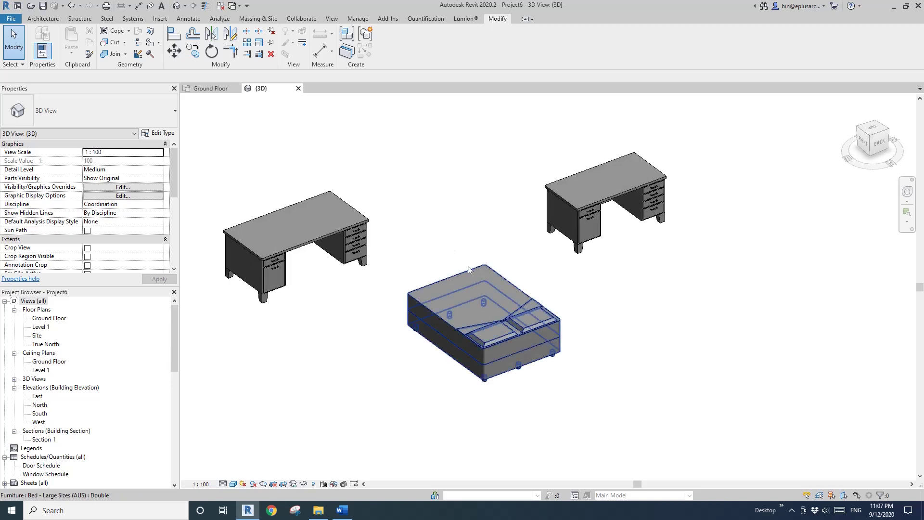
Step: Inspect each desk individually in the 3D view and compare its shading with the bed
left_click(355, 245)
left_click(531, 218)
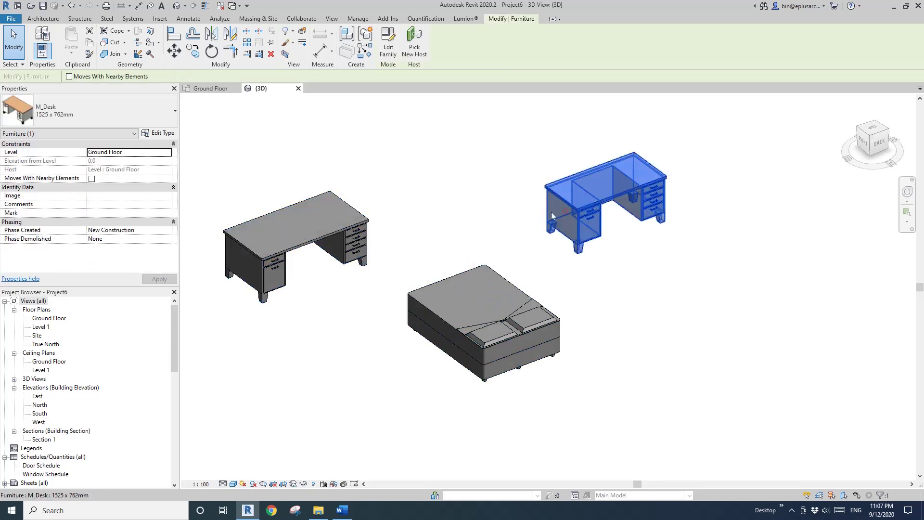
left_click(344, 232)
left_click(406, 236)
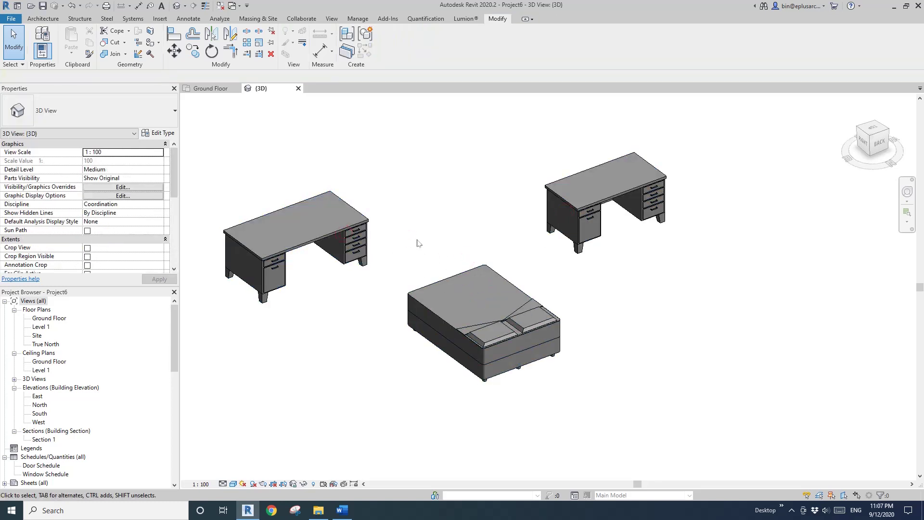
middle_click_drag(472, 259, 456, 259)
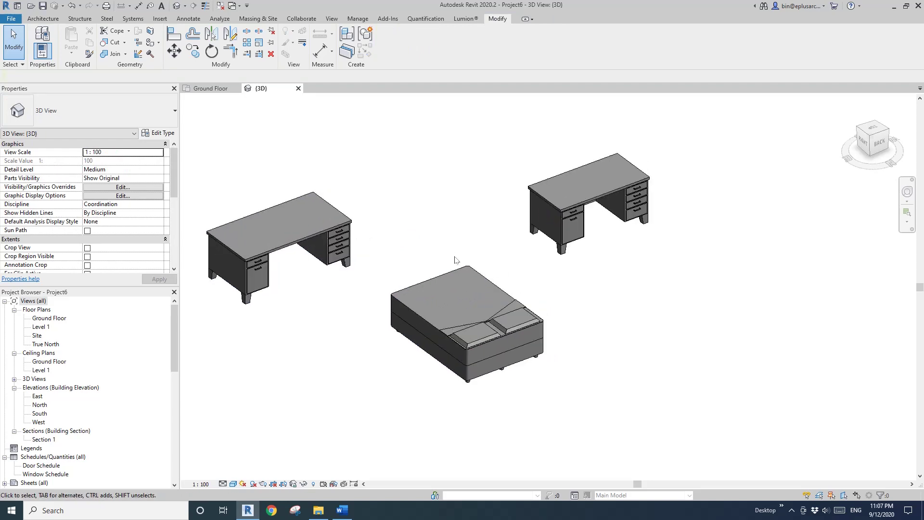
left_click(576, 217)
left_click(496, 231)
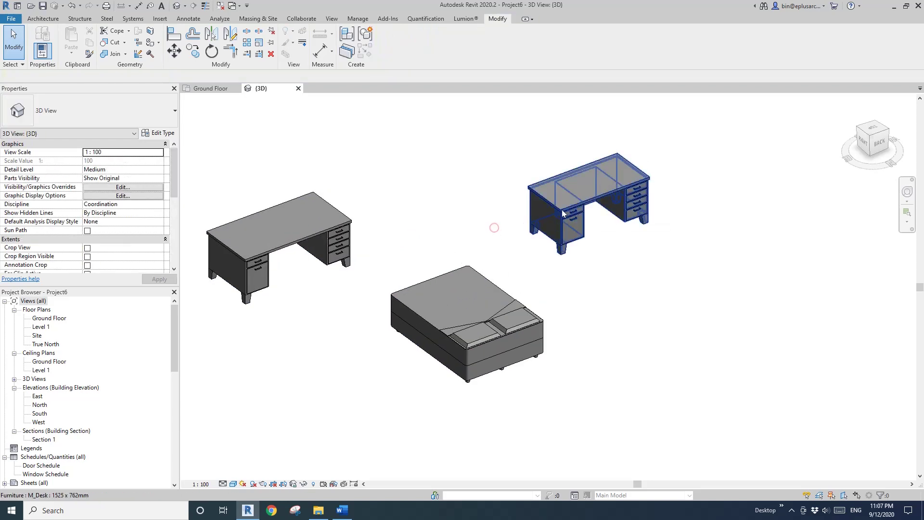
middle_click_drag(421, 240, 474, 252)
scroll(474, 250, "up", 1)
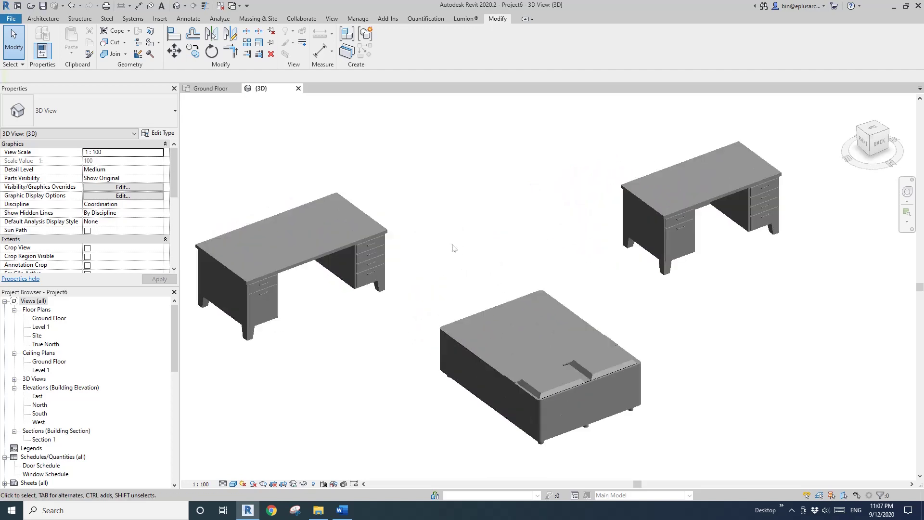
scroll(449, 245, "up", 2)
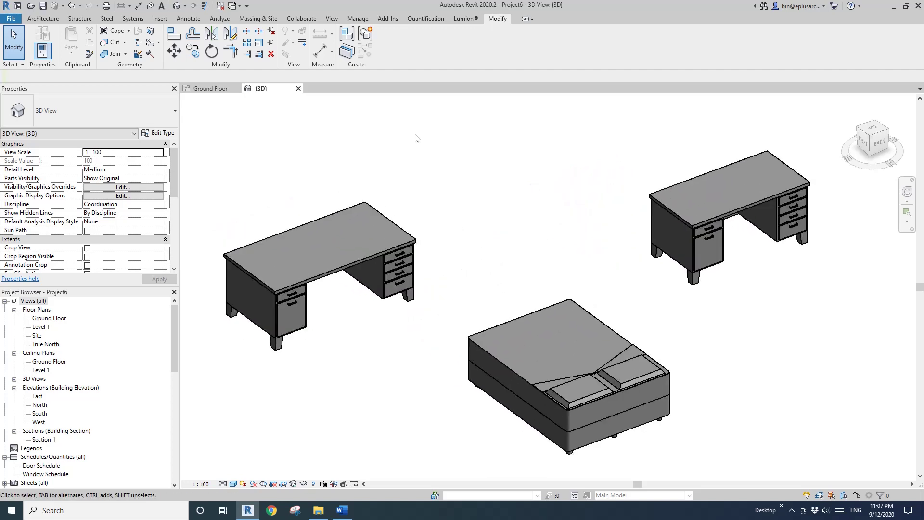
Step: Open Object Styles for the model objects and check the subcategories of the Furniture category
left_click(361, 20)
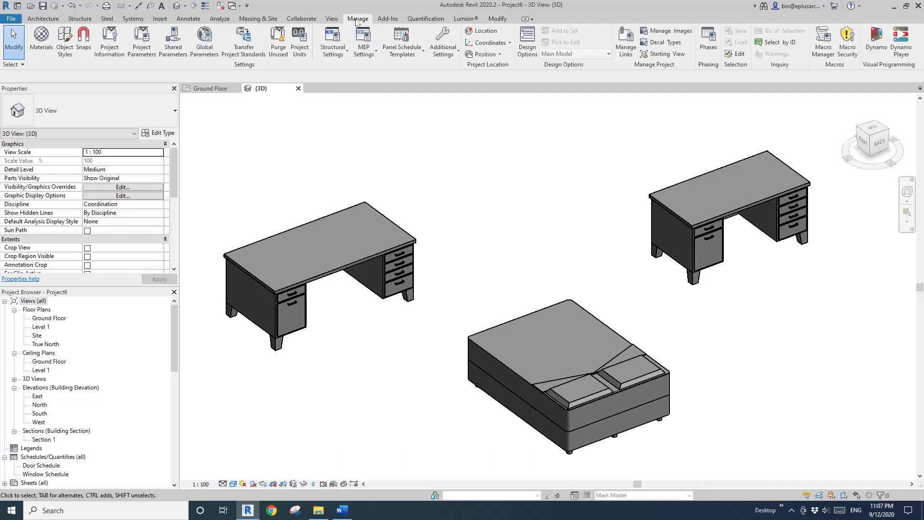
left_click(65, 45)
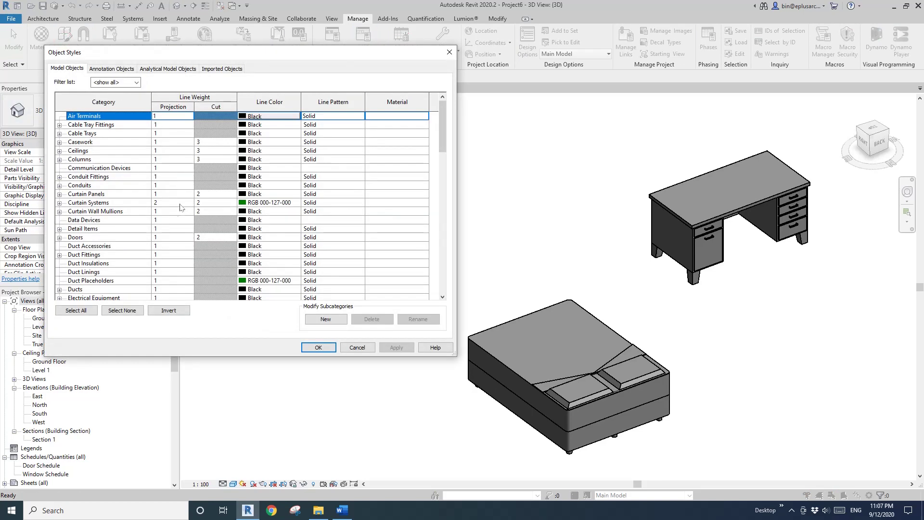
left_click(112, 220)
key("f")
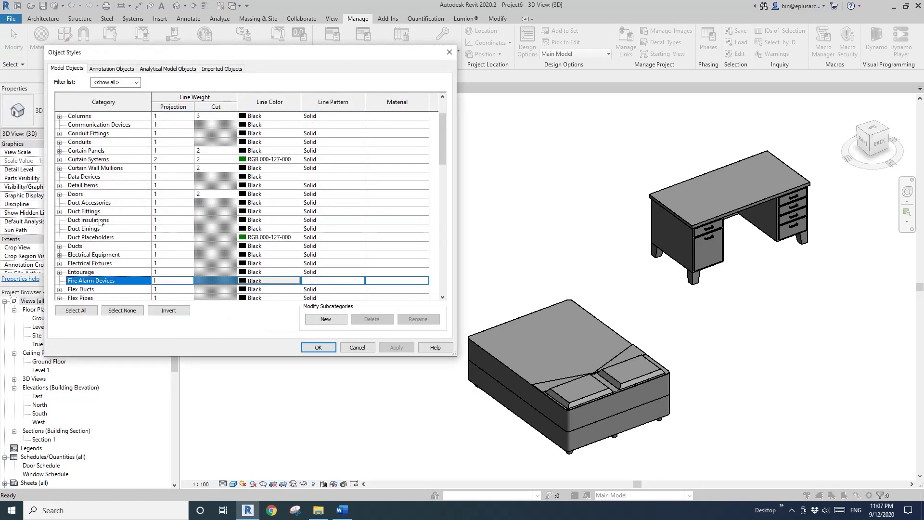
scroll(101, 231, "down", 2)
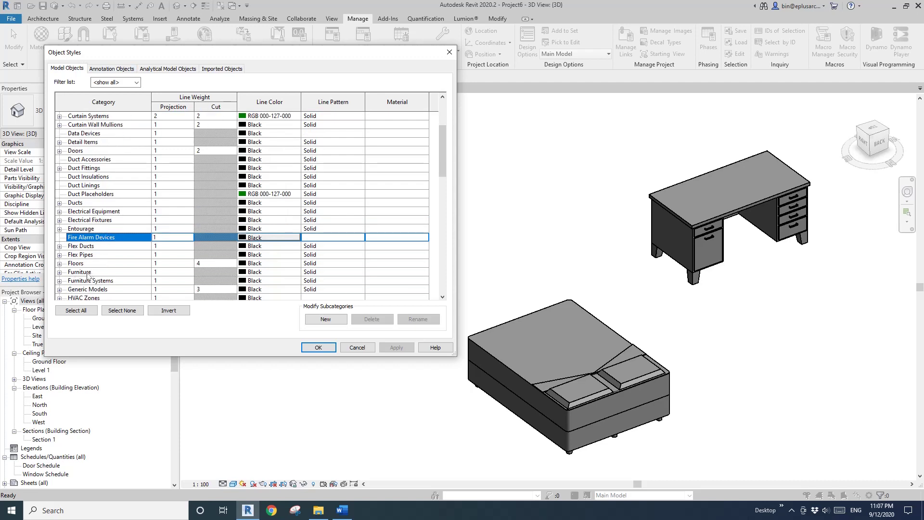
left_click(89, 273)
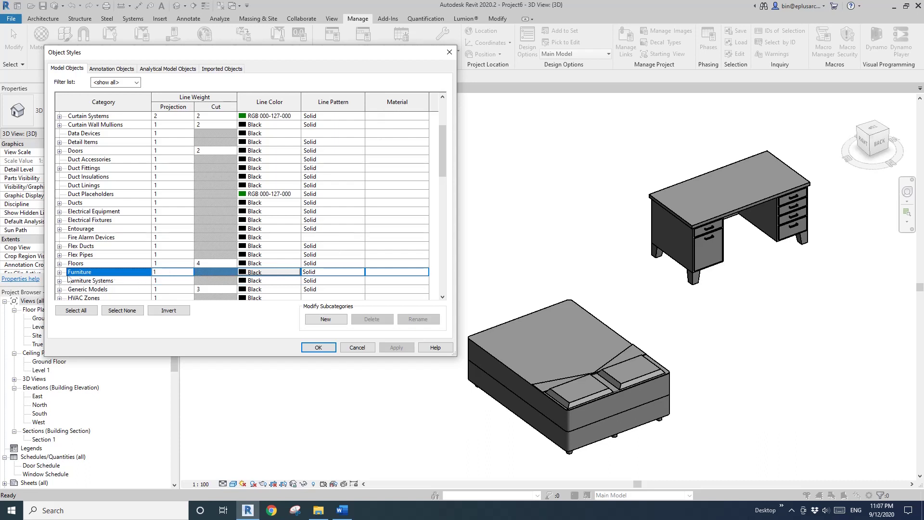
left_click(59, 272)
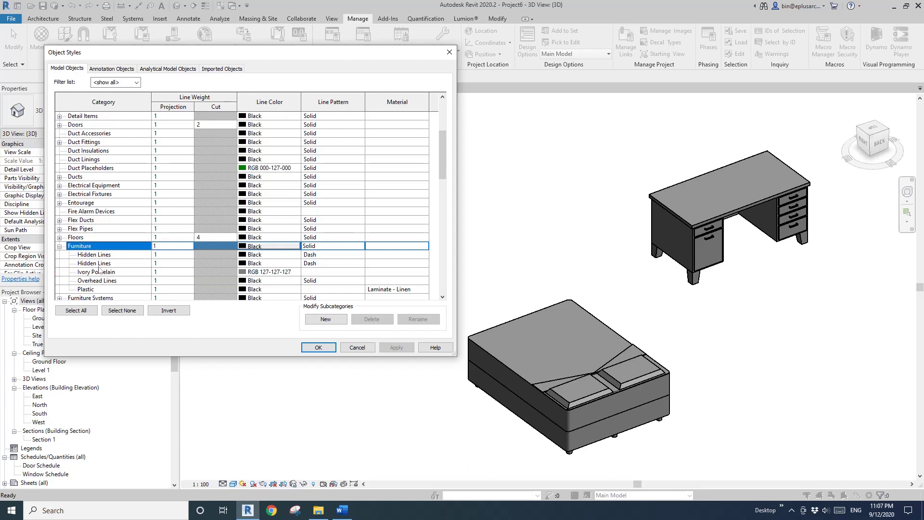
left_click(60, 246)
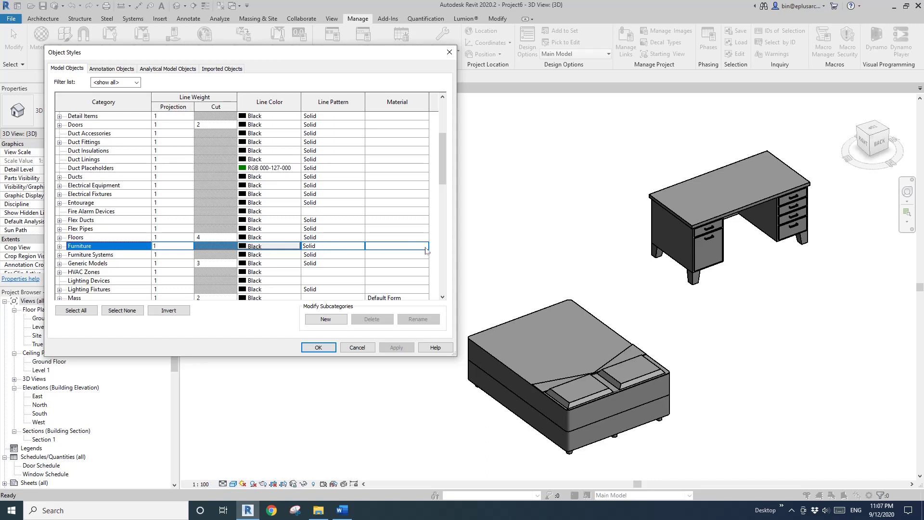
Step: Create a new material for the Furniture category and name it Default Furniture
left_click(424, 246)
left_click(424, 247)
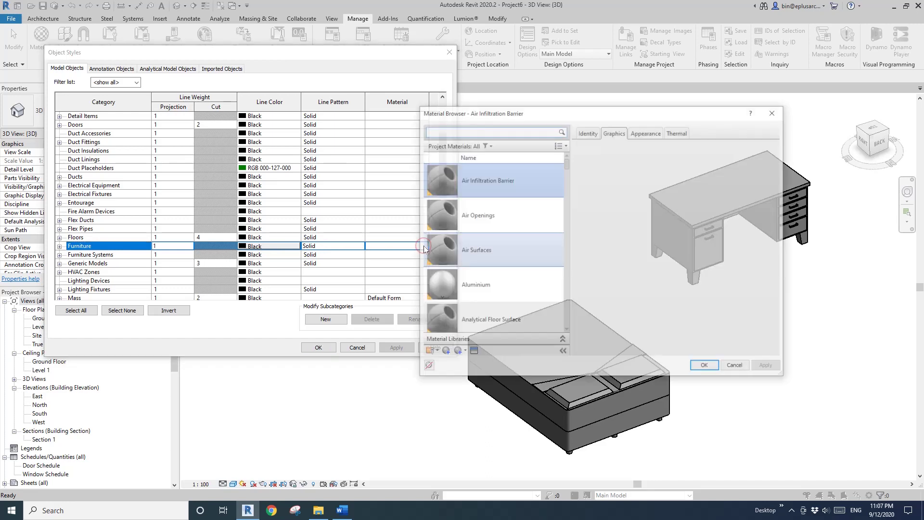
left_click(444, 354)
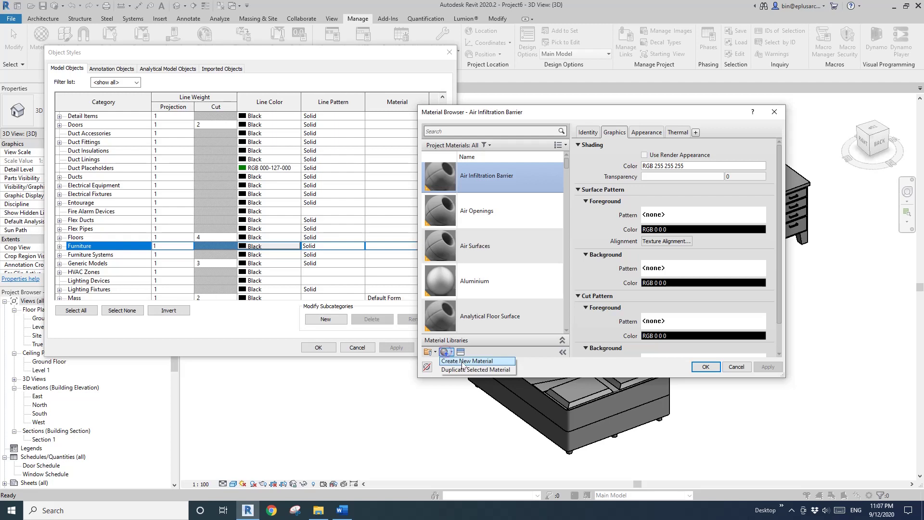
left_click(462, 363)
right_click(487, 259)
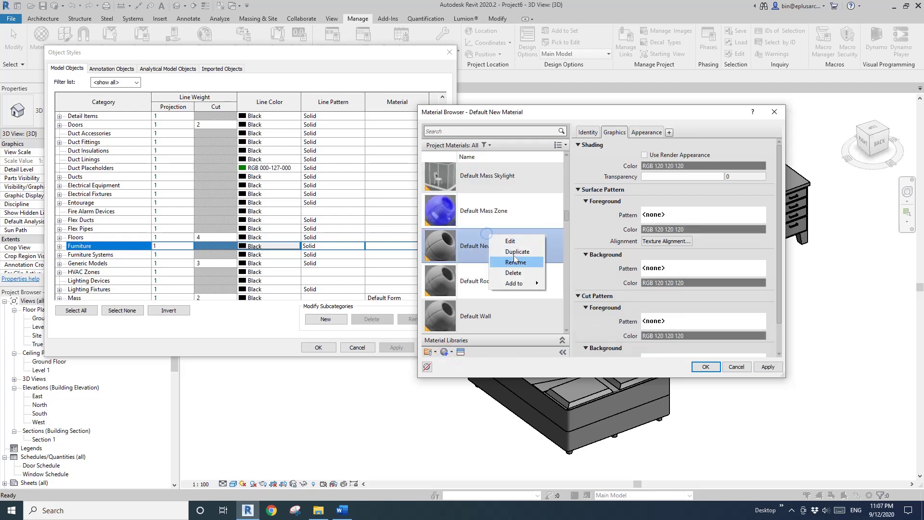
left_click(518, 262)
type("Default")
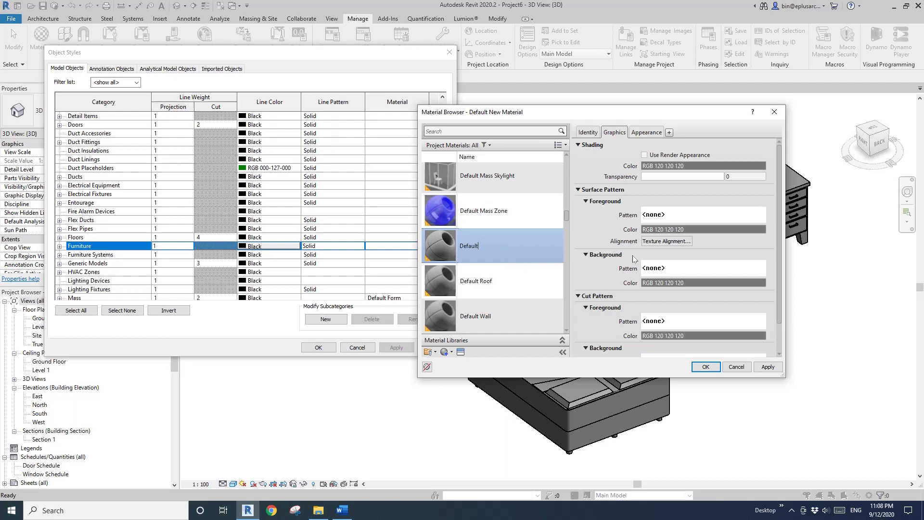
key("Return")
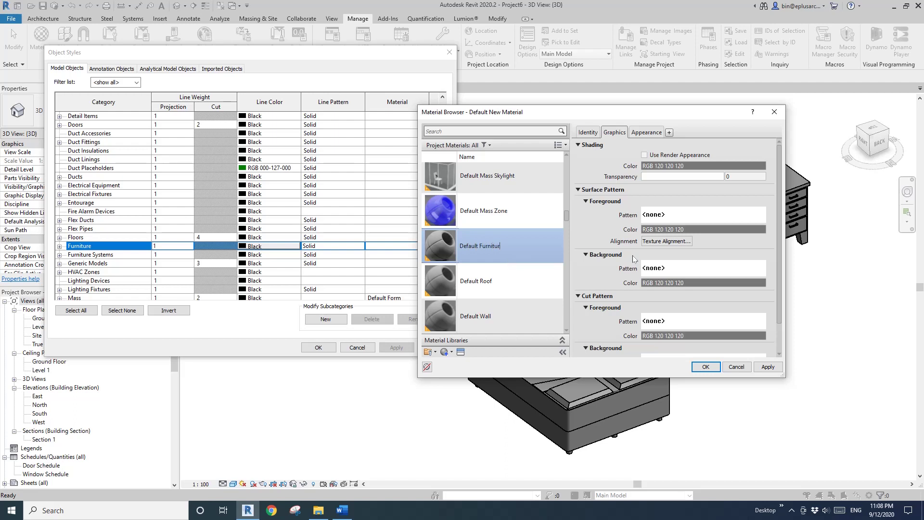
Step: Set the Default Furniture shading color to RGB 206 234 130 and apply the material to the Furniture category
left_click(688, 165)
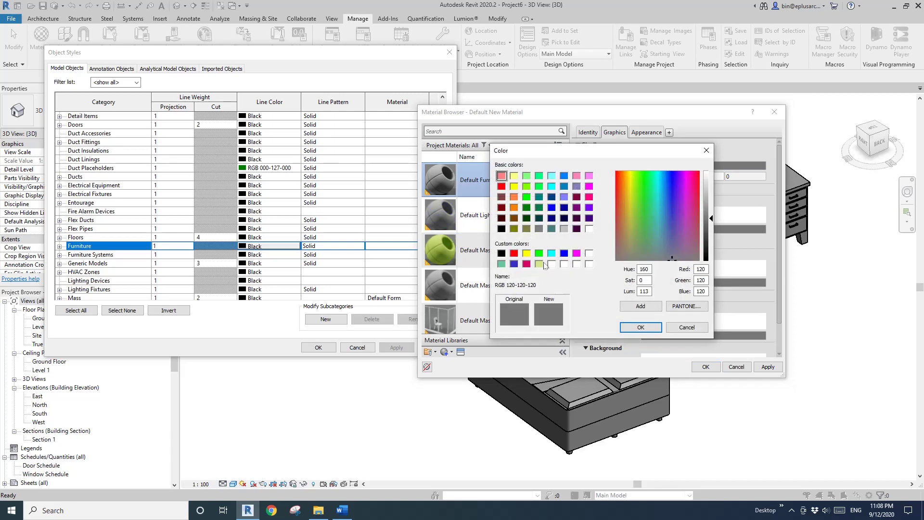
left_click(539, 264)
left_click(640, 330)
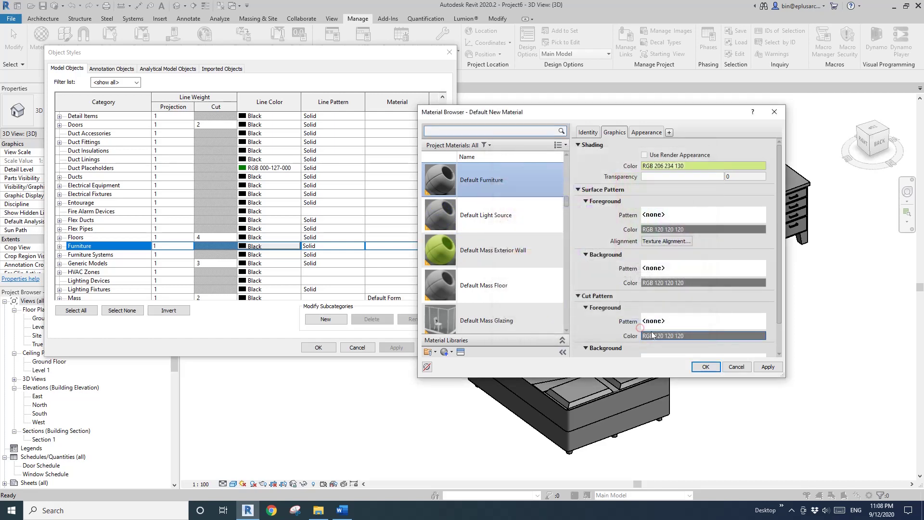
left_click(707, 367)
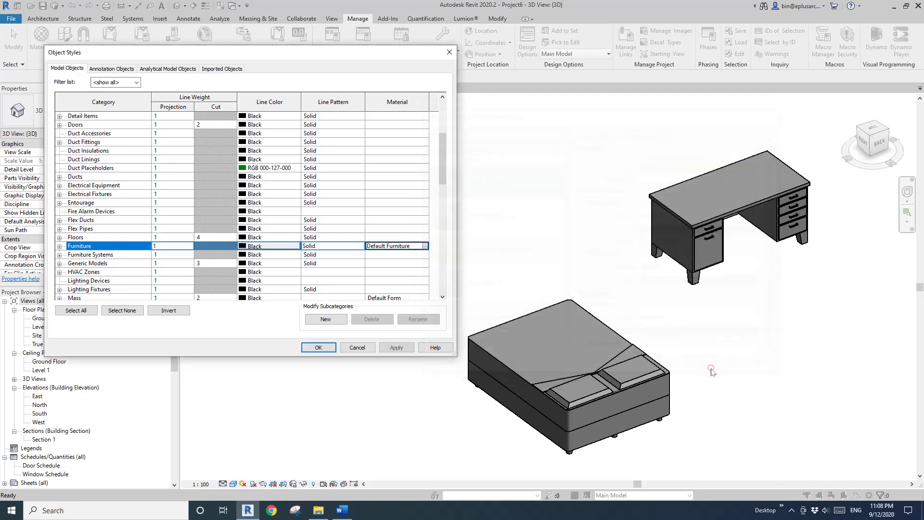
left_click(318, 347)
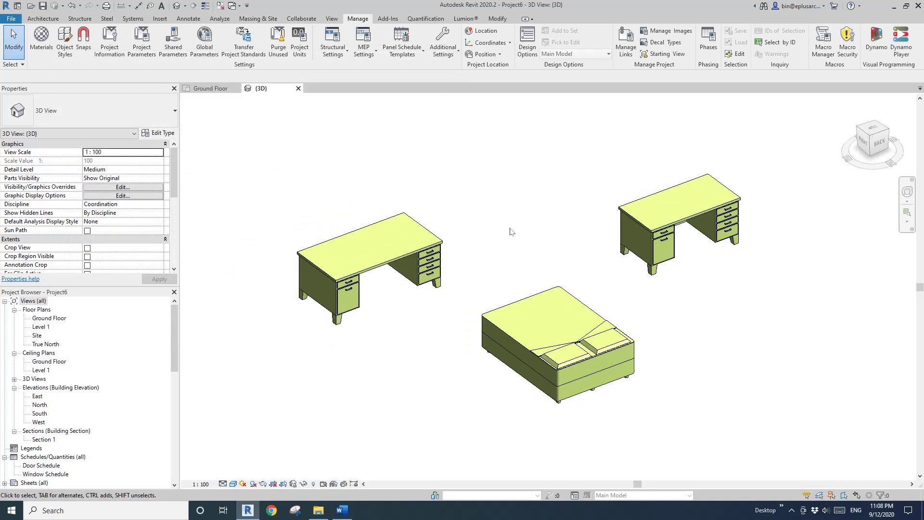
Step: Examine the recolored furniture and review the material parameters in the type properties of the 1830 x 915mm desk
scroll(511, 250, "down", 3)
left_click(644, 242)
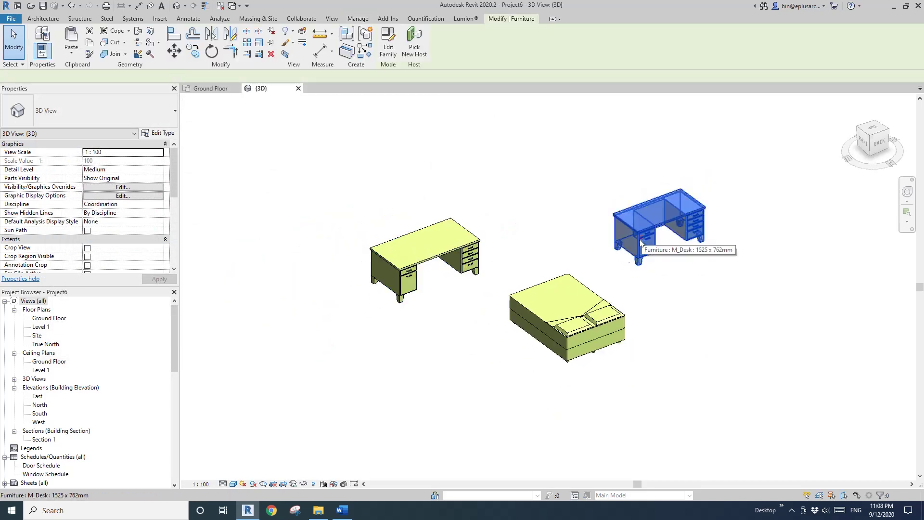
left_click(578, 298)
left_click(430, 253)
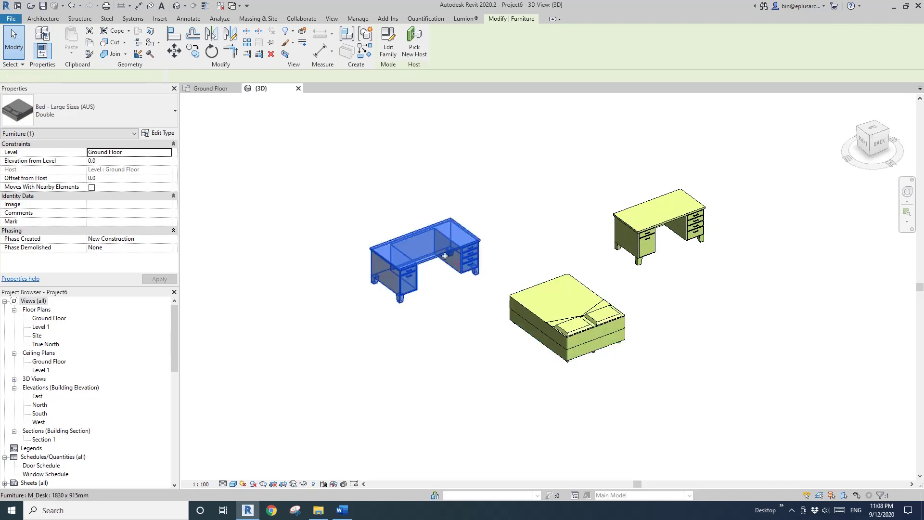
middle_click_drag(412, 259, 465, 260)
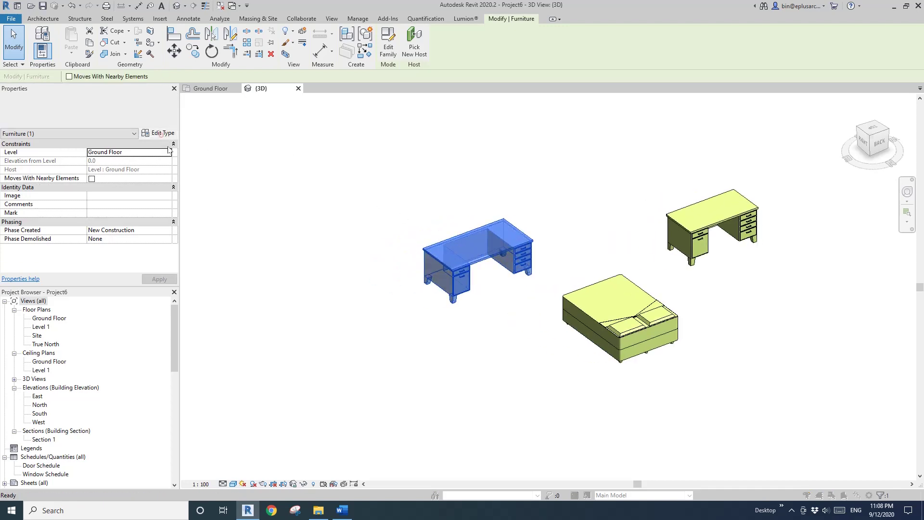
left_click(157, 133)
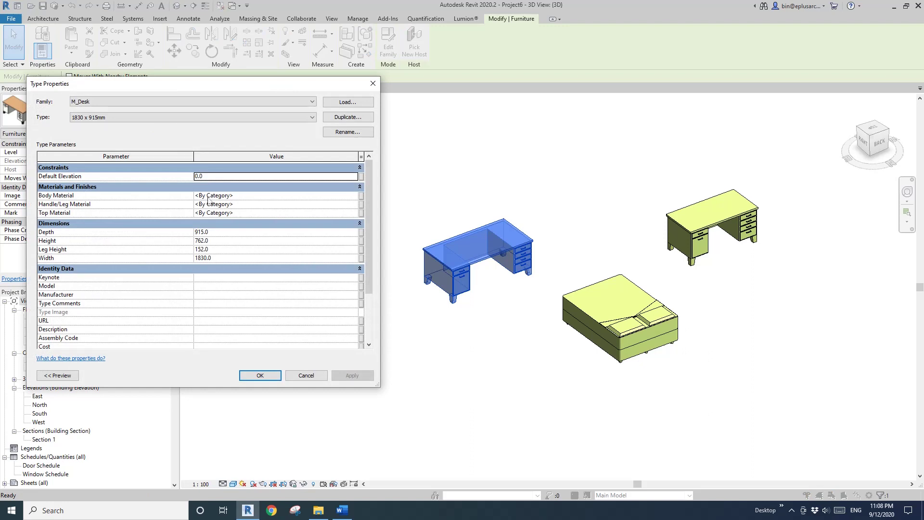
left_click(209, 197)
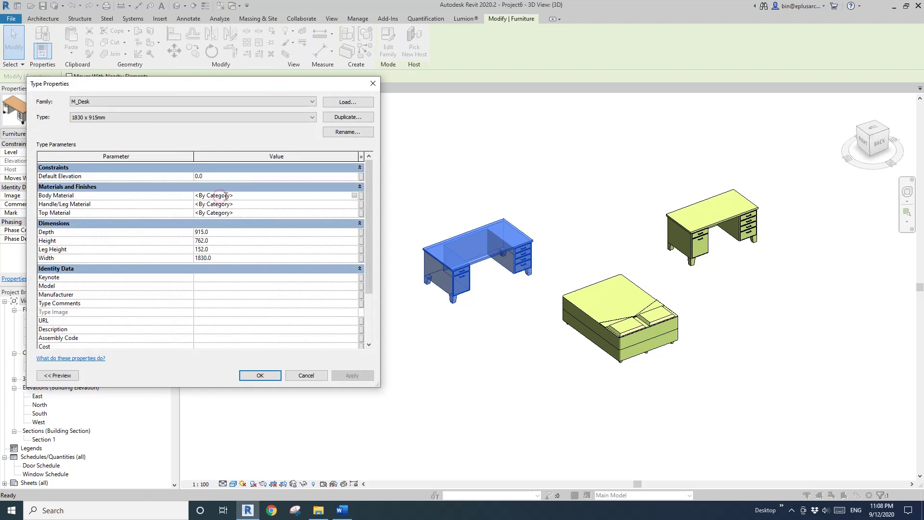
left_click_drag(234, 195, 195, 198)
left_click(200, 199)
left_click(213, 196)
left_click(306, 376)
Step: Check the material assigned to the Furniture category in Object Styles and return to the 3D view
left_click(358, 18)
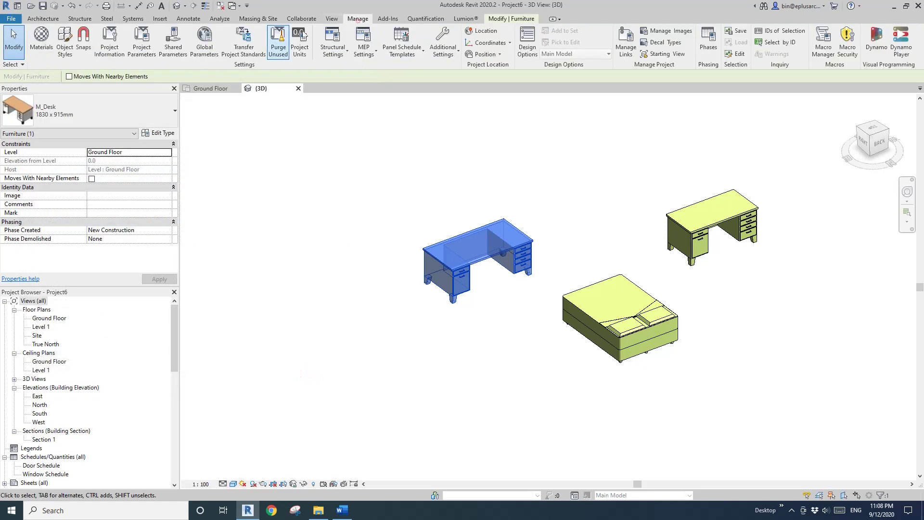
left_click(64, 42)
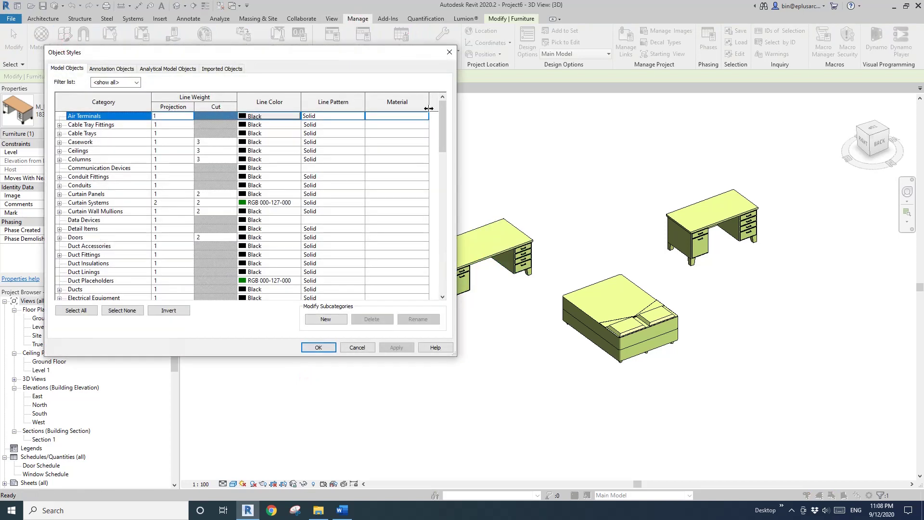
scroll(444, 137, "down", 8)
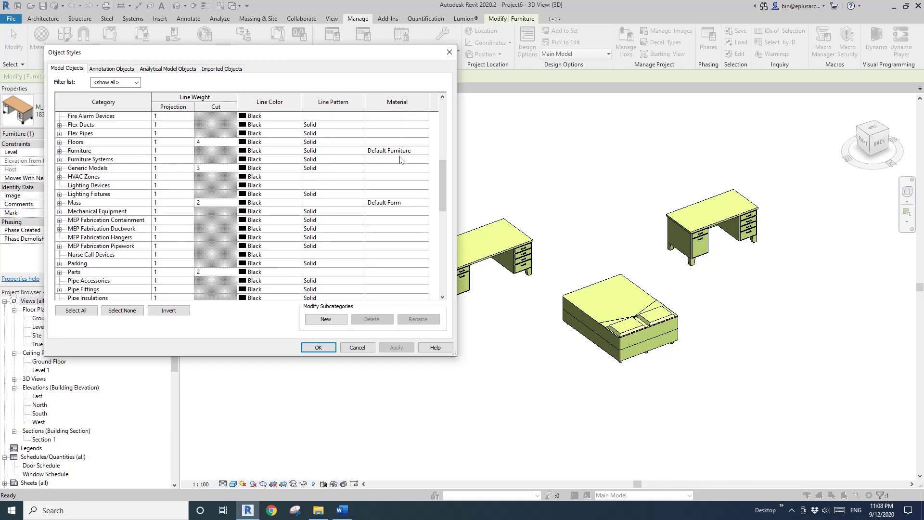
left_click(323, 347)
scroll(489, 269, "down", 1)
middle_click_drag(497, 233, 381, 281)
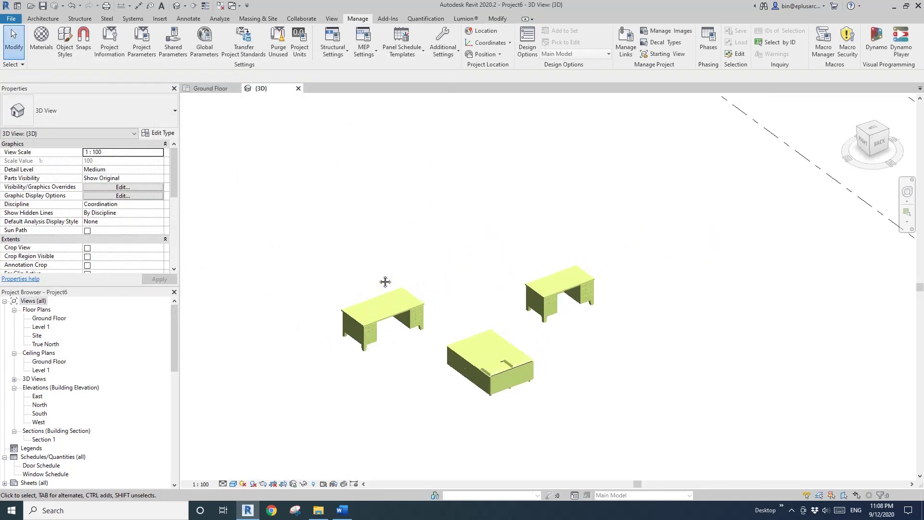
left_click(64, 41)
left_click(450, 53)
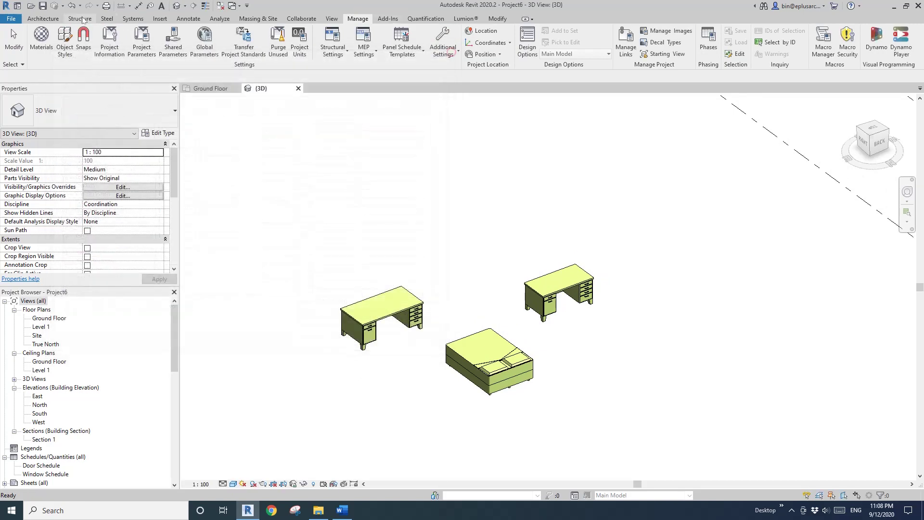
Step: Start placing a component and load the Piano (AUS).rfa family from the Furniture library folder
left_click(43, 19)
left_click(113, 37)
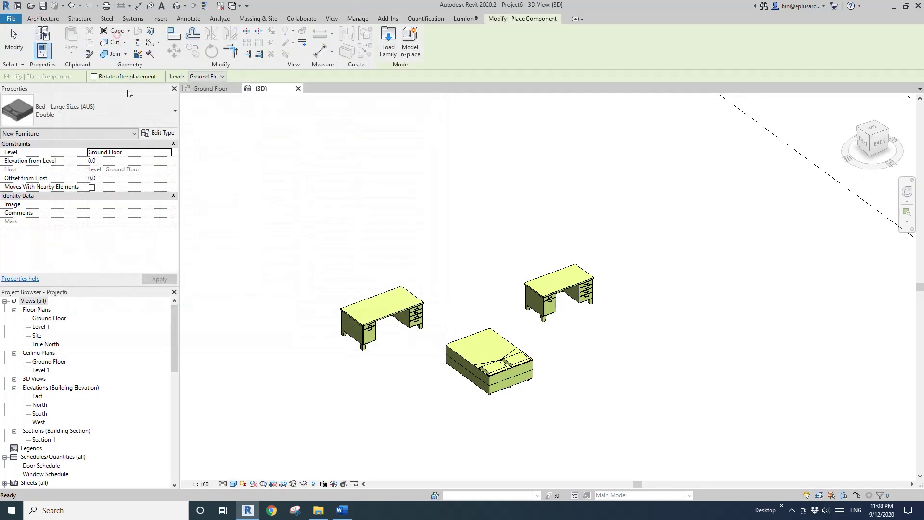
left_click(110, 110)
left_click(388, 44)
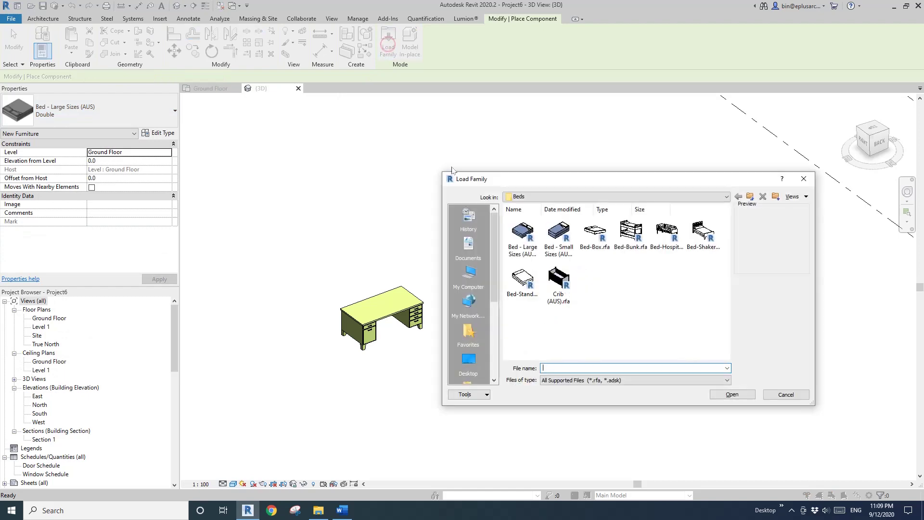
left_click(708, 233)
left_click(752, 197)
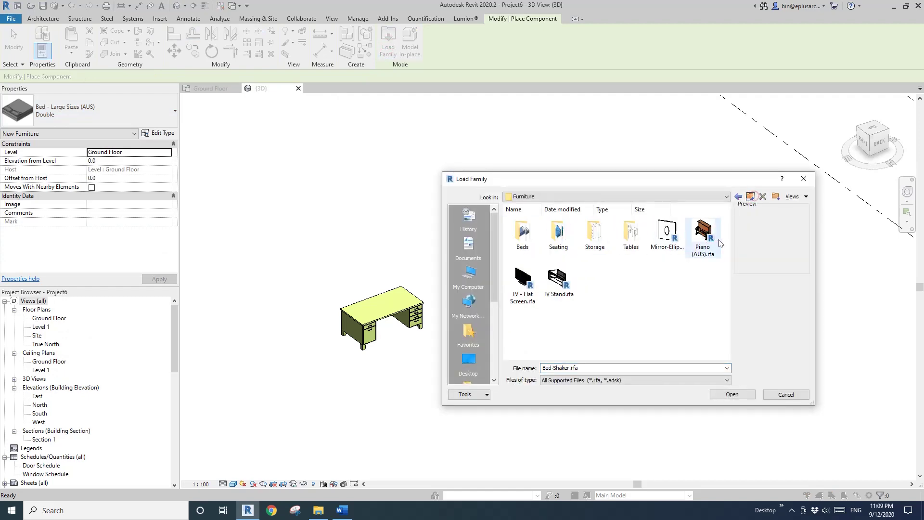
left_click(706, 236)
left_click(732, 394)
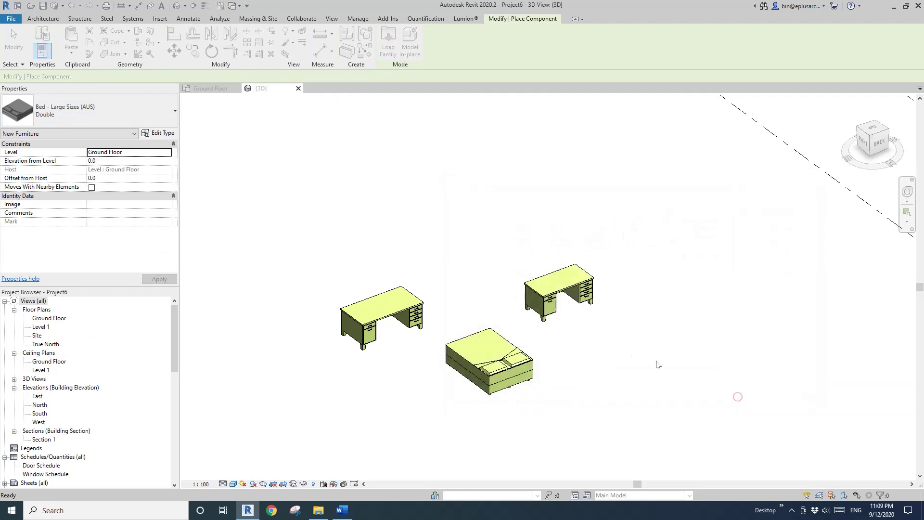
Step: Place the 1370 x 600 x 1170mm piano in the open area near the desks and bed, and finish placing components
scroll(533, 289, "down", 2)
scroll(533, 290, "up", 2)
key("Escape")
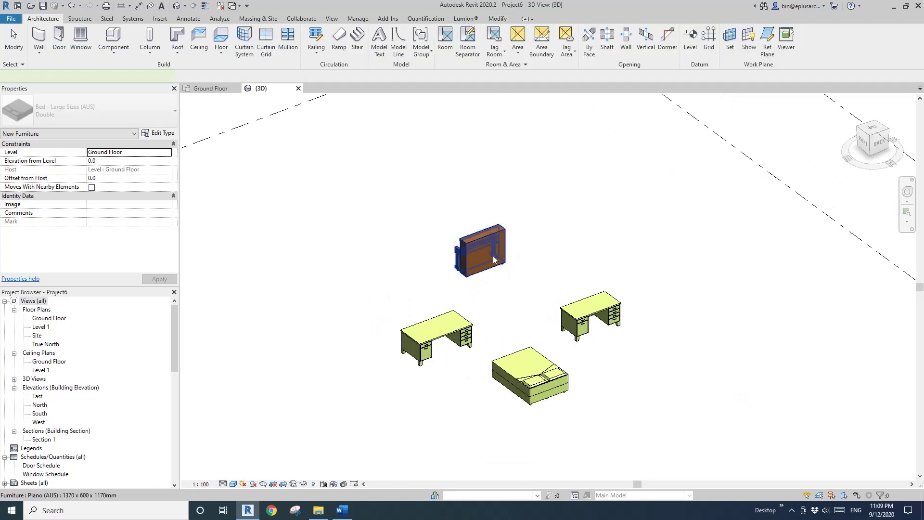
Step: Check the type properties of the placed piano for a material parameter and close them
left_click(161, 119)
left_click(156, 120)
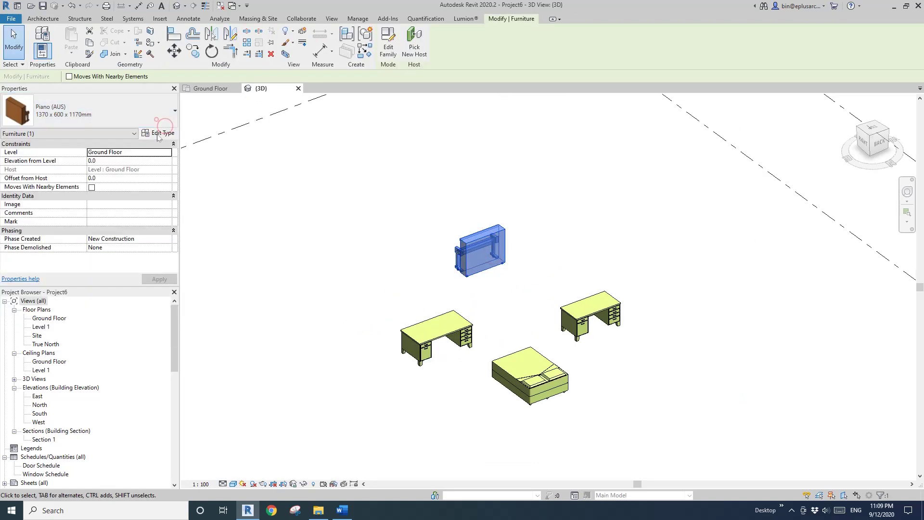
left_click(157, 134)
scroll(198, 258, "down", 1)
scroll(192, 261, "up", 1)
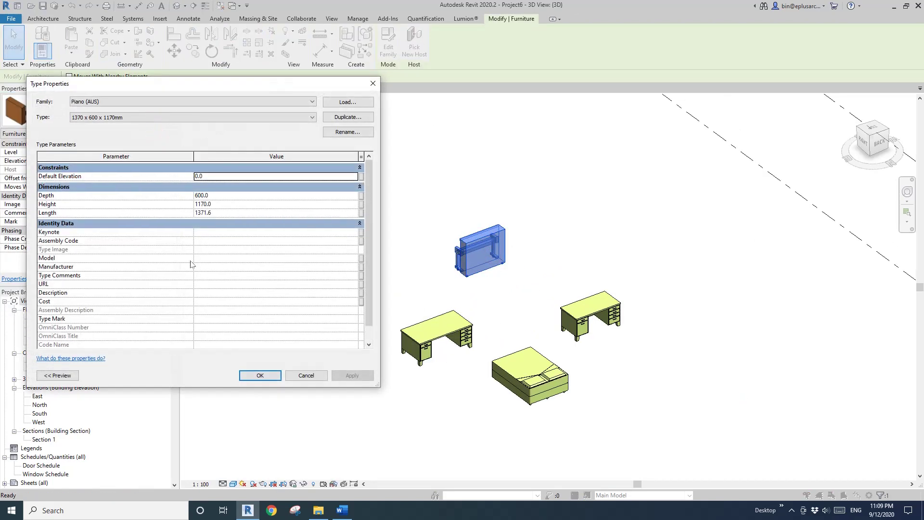
key("Escape")
key("Escape")
Step: Open the piano family for editing and set the material of all its extrusions to <By Category>
left_click(491, 244)
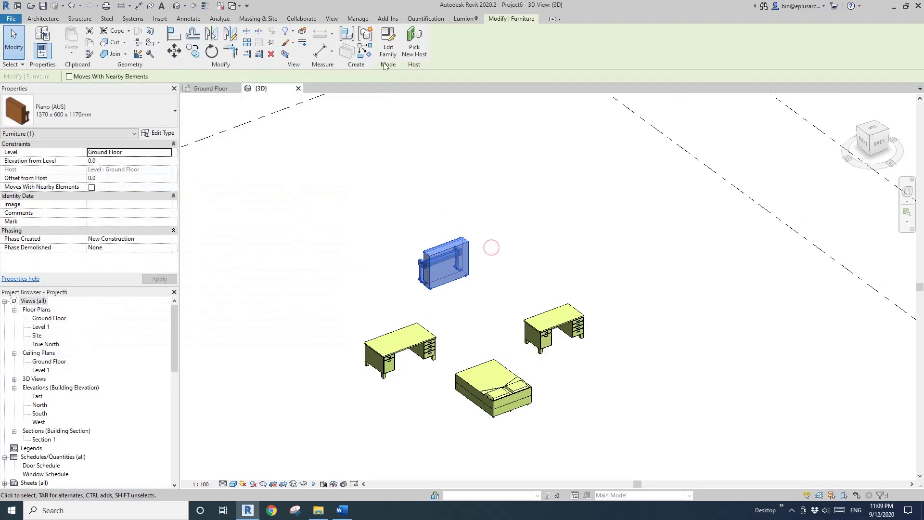
left_click(389, 50)
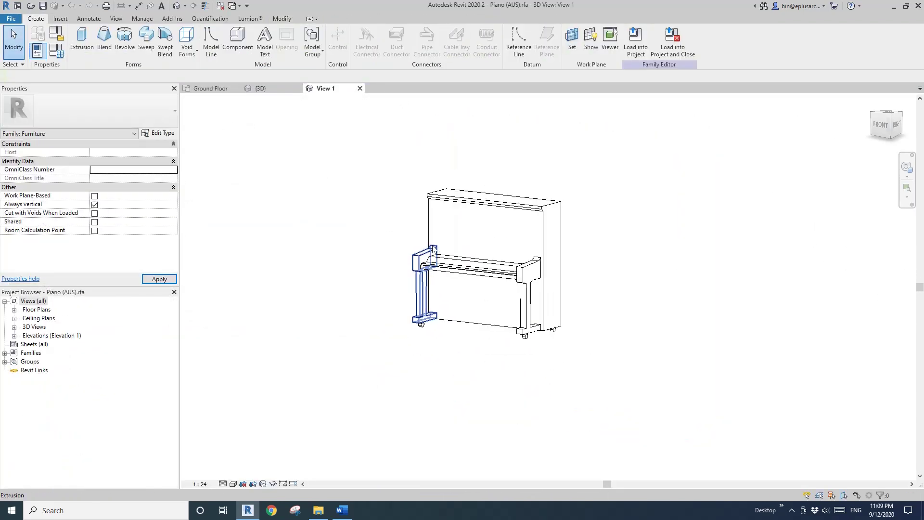
left_click_drag(615, 356, 625, 366)
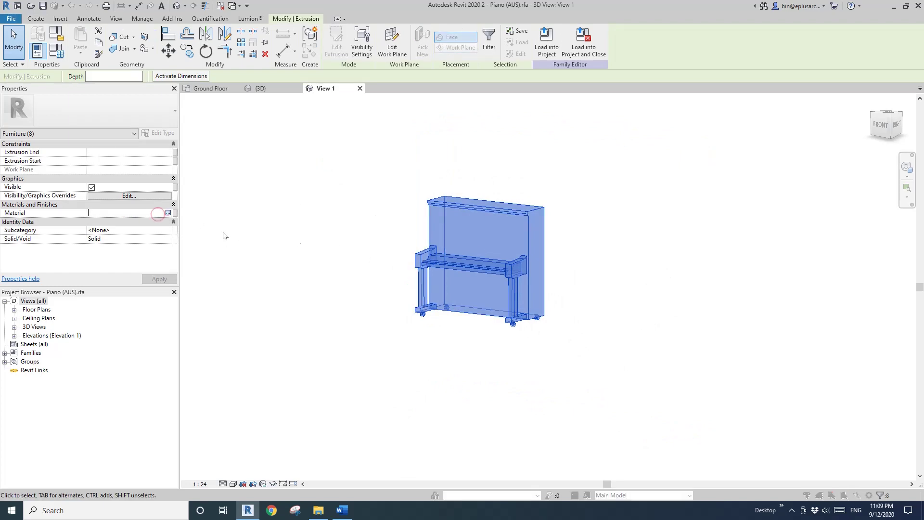
left_click(426, 367)
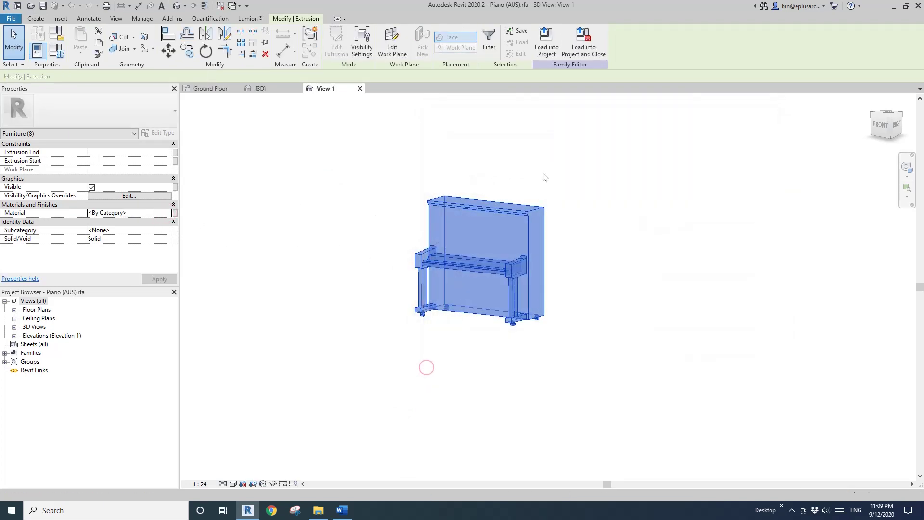
Step: Load the edited piano family back into the project, close the family file, and check the piano in the 3D view
left_click(584, 42)
left_click(484, 262)
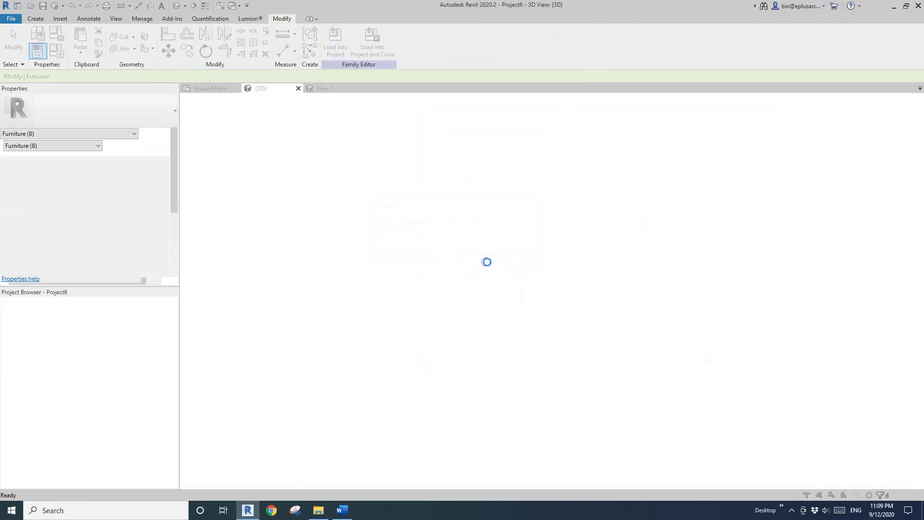
left_click(459, 227)
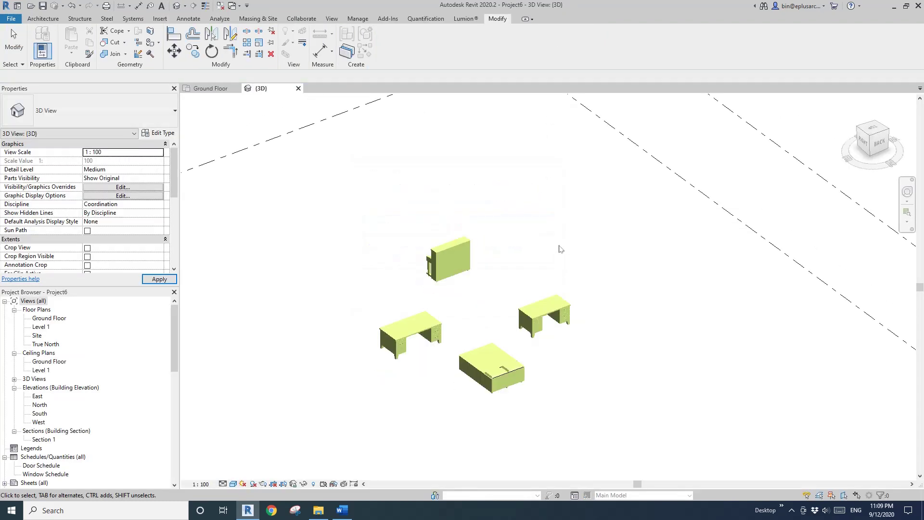
left_click(452, 263)
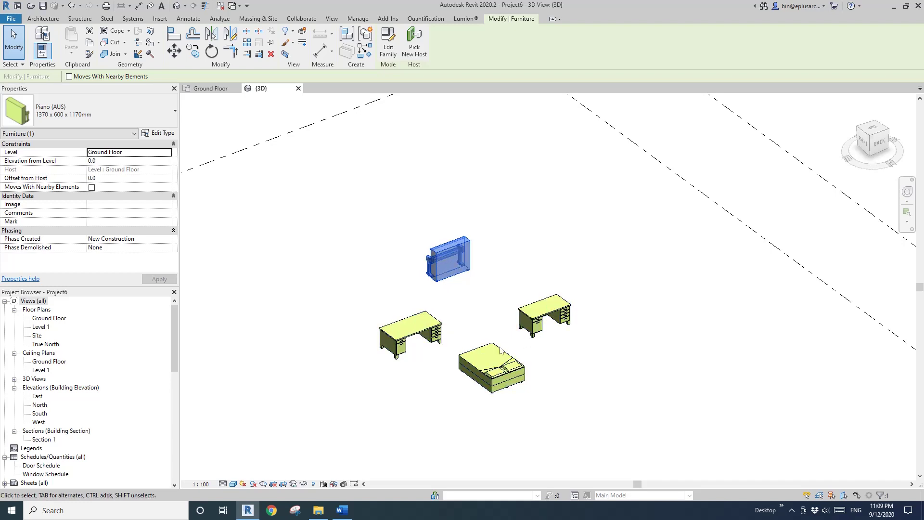
left_click(552, 259)
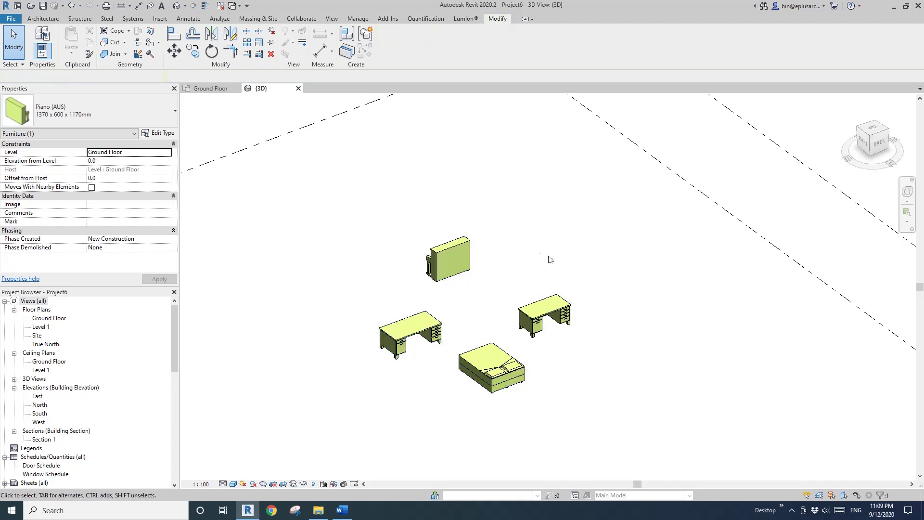
Step: Start placing another component and browse the family types available in the project
left_click(48, 19)
left_click(102, 41)
left_click(92, 115)
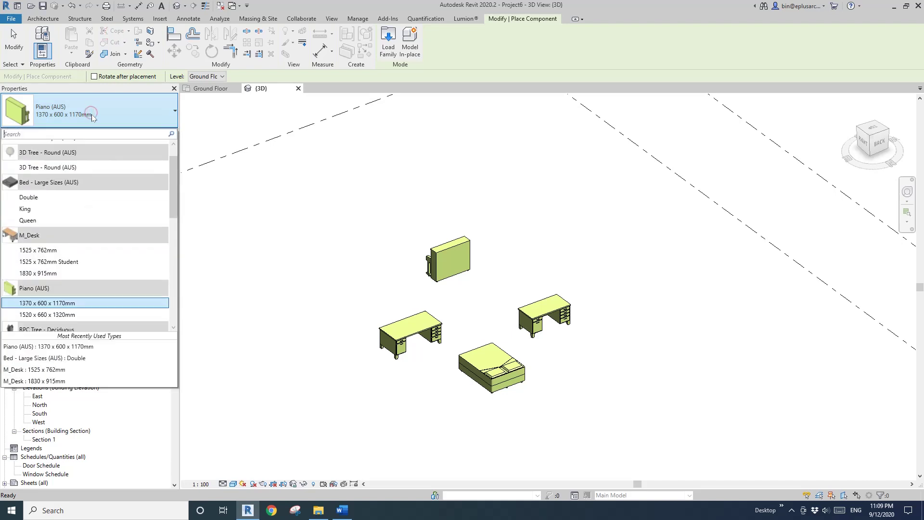
scroll(73, 245, "down", 2)
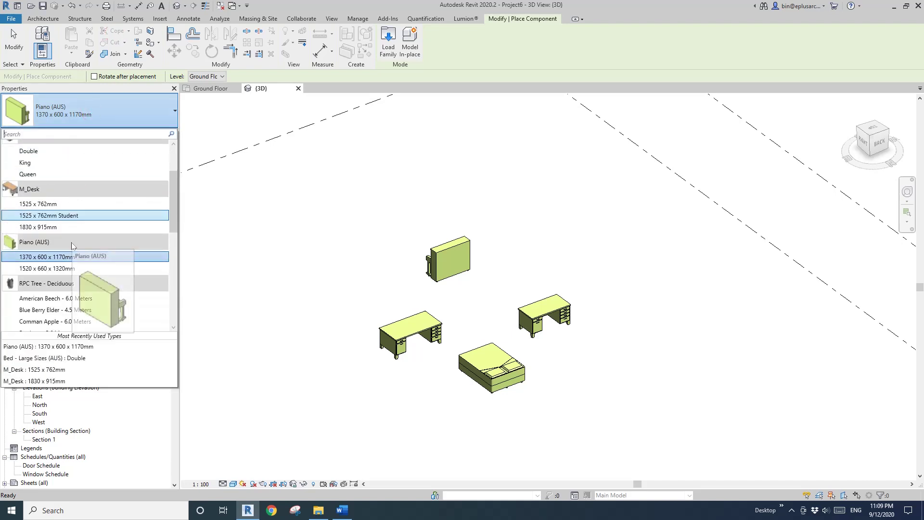
scroll(72, 245, "down", 8)
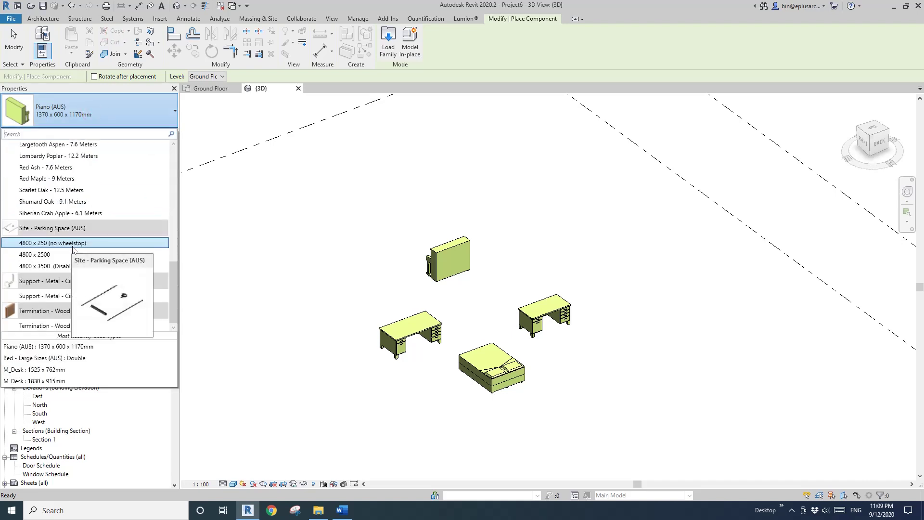
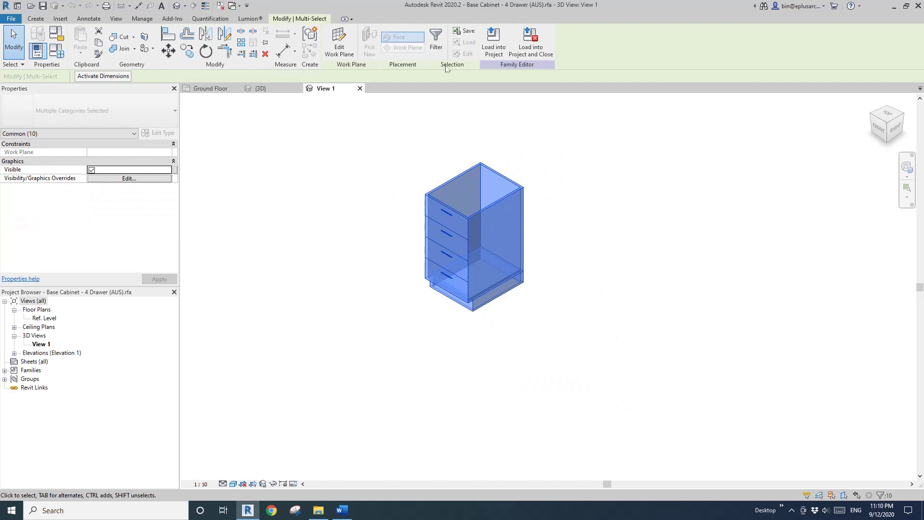
Step: Filter the base cabinet family's selection to only the Casework extrusions to check their material, and close the family without saving
left_click(436, 41)
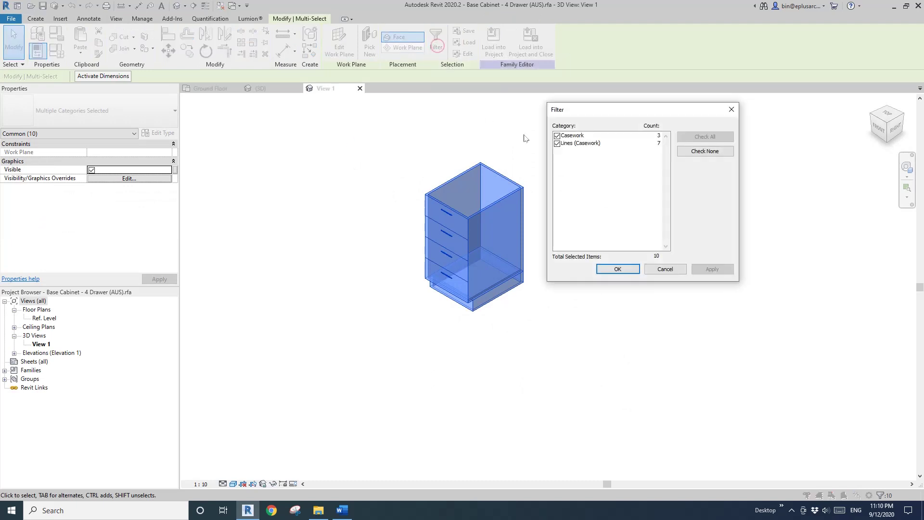
left_click(557, 143)
left_click(628, 270)
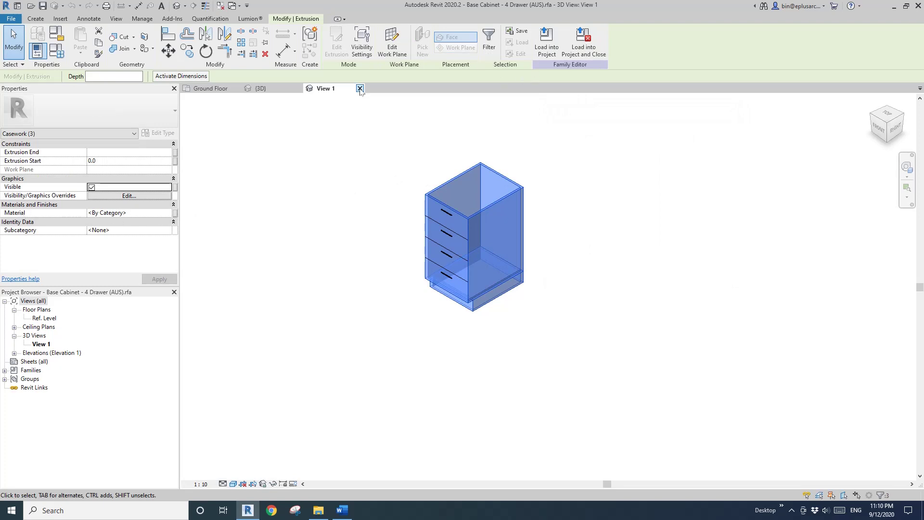
left_click(416, 140)
left_click(360, 89)
left_click(488, 264)
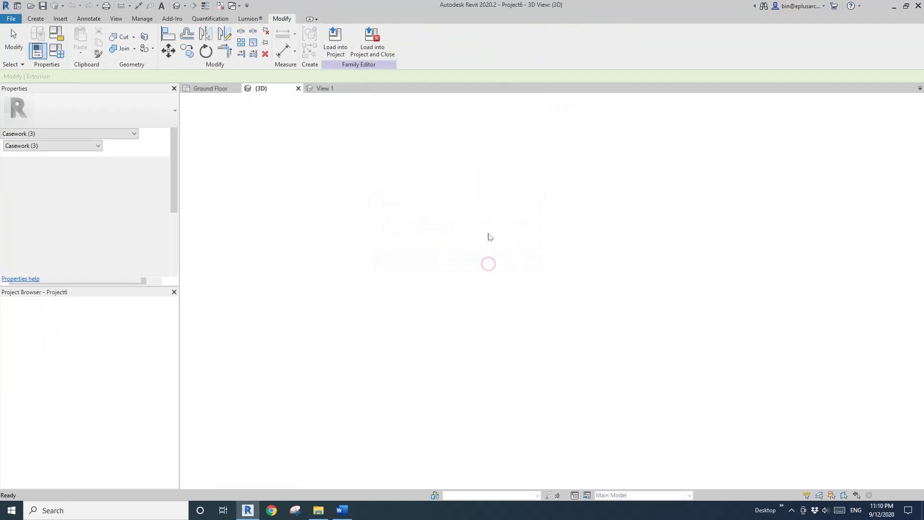
Step: Open Object Styles and bring up the material choices for the Casework category
left_click(322, 262)
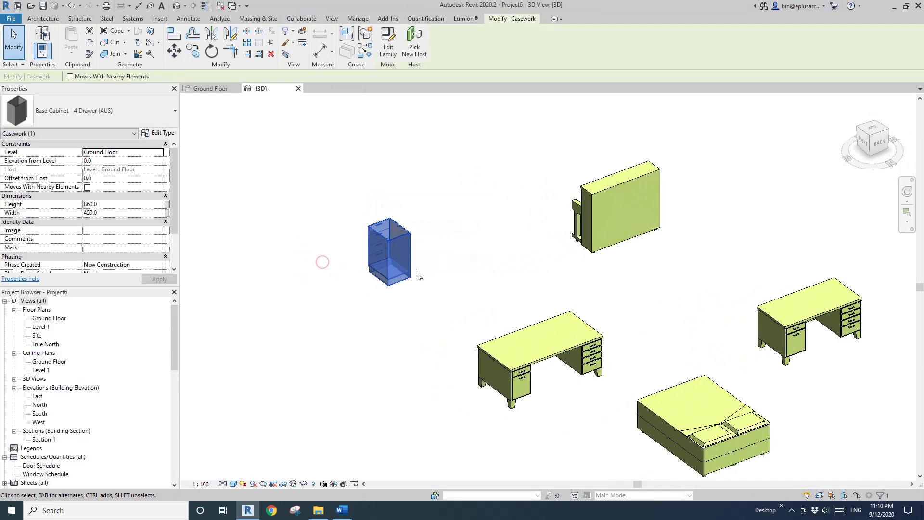
middle_click_drag(505, 243, 549, 252)
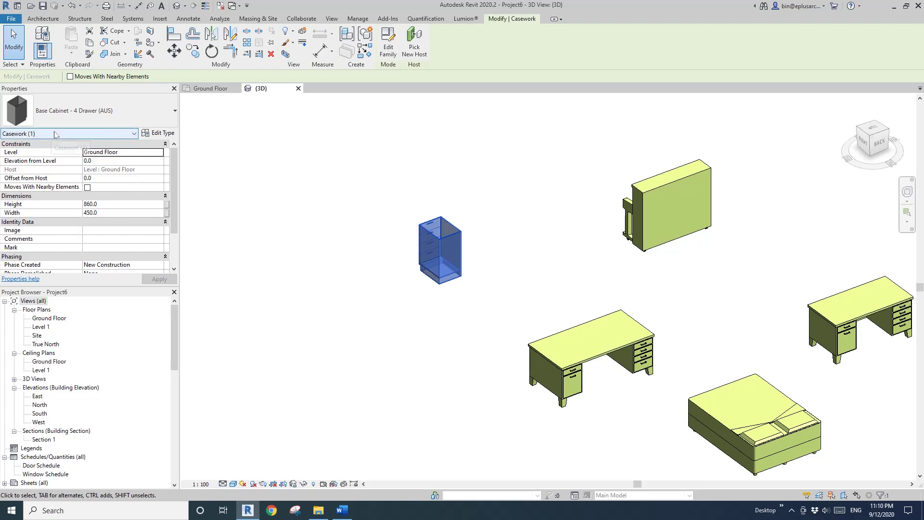
left_click(358, 19)
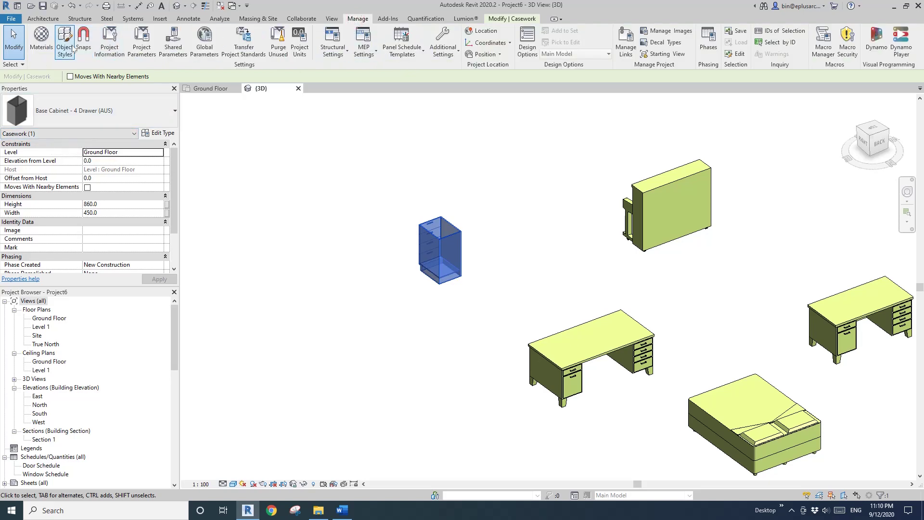
left_click(68, 42)
left_click(101, 179)
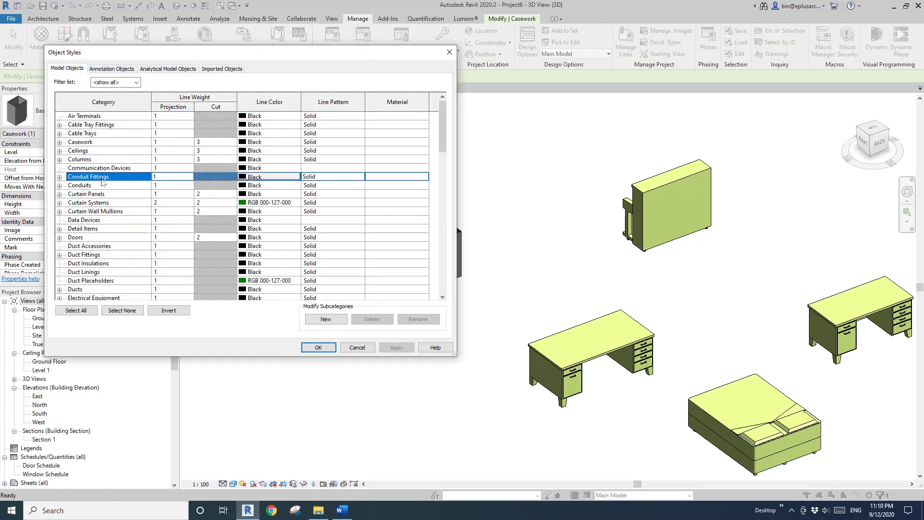
left_click(77, 142)
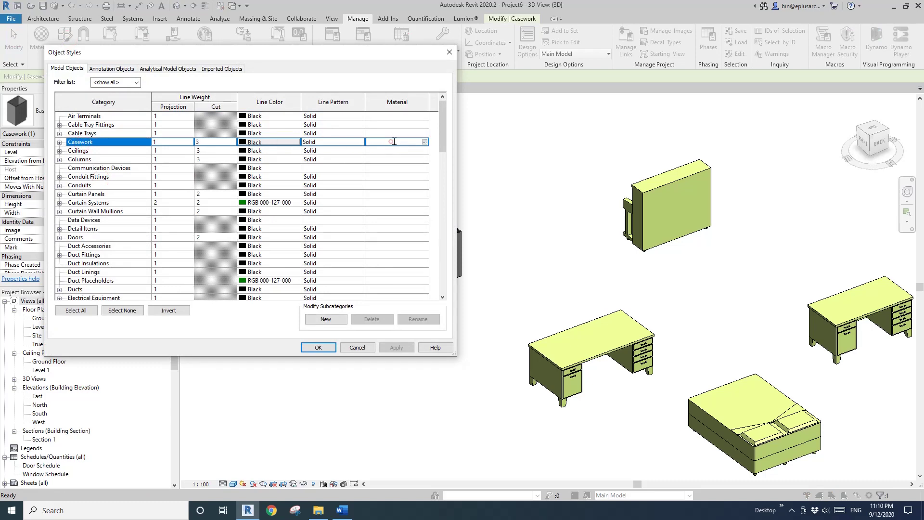
left_click(424, 142)
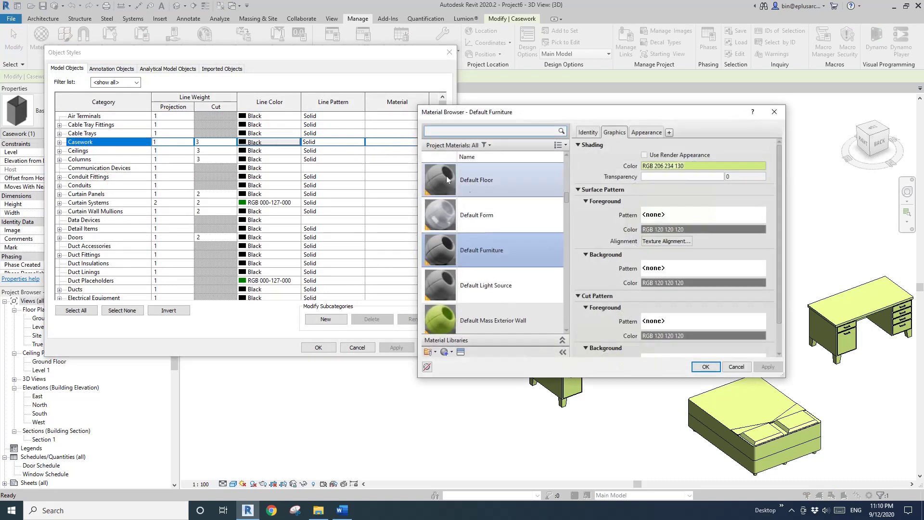
Step: Duplicate the Default Furniture material and name the copy Default Casework
right_click(495, 252)
left_click(514, 270)
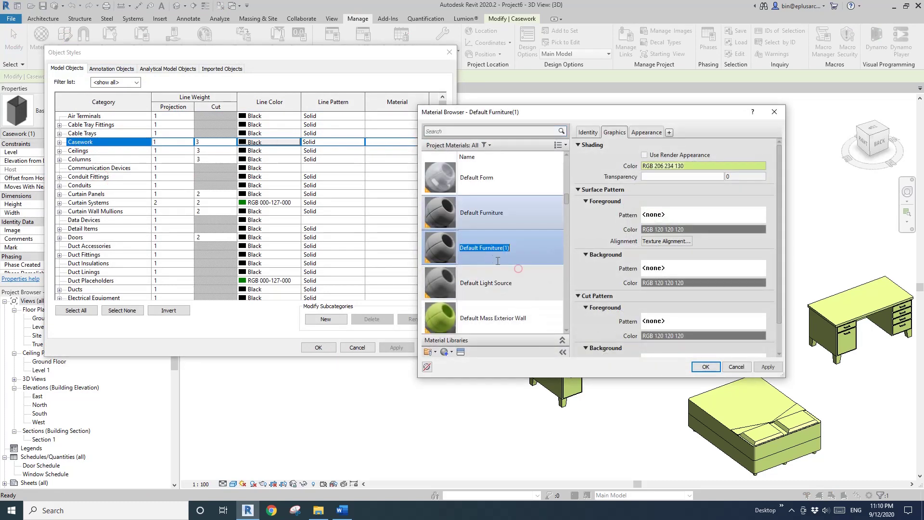
left_click_drag(479, 248, 561, 248)
type("Casework")
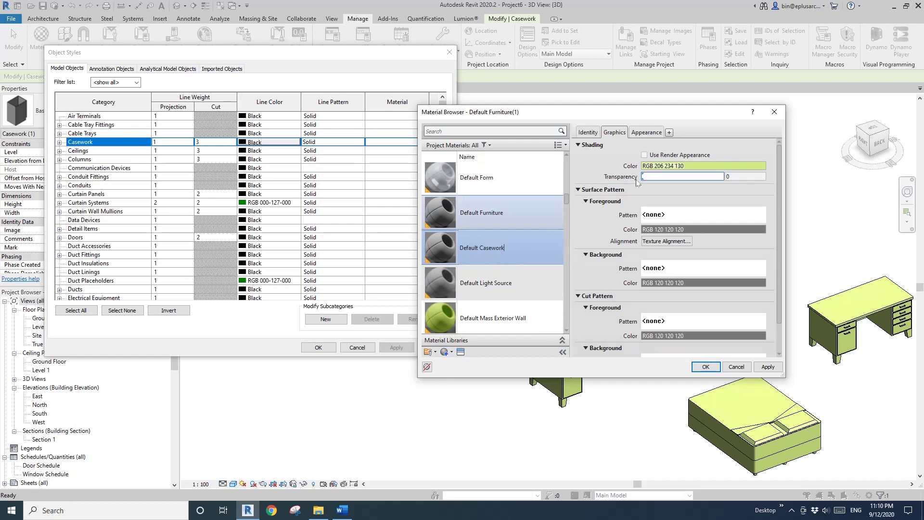
Step: Set the Default Casework shading color to pink, RGB 255-128-255, and assign the material to the Casework category
left_click(679, 167)
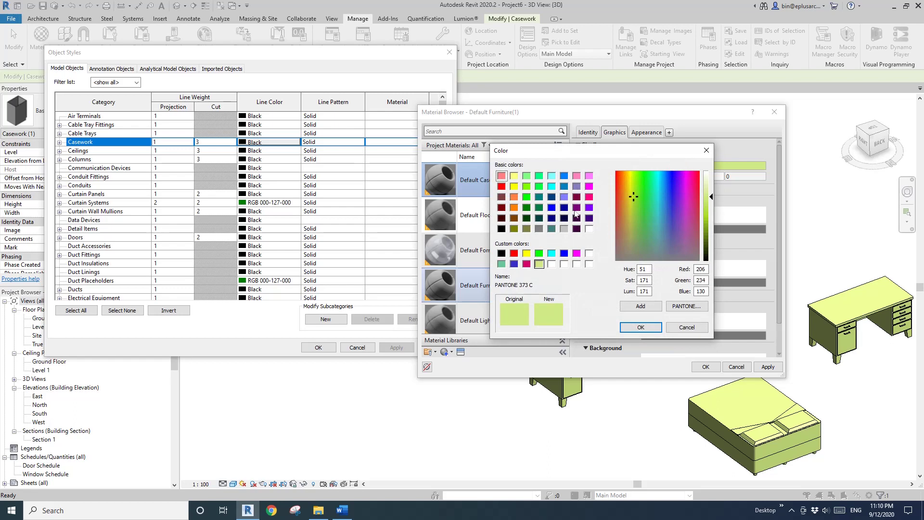
left_click(588, 175)
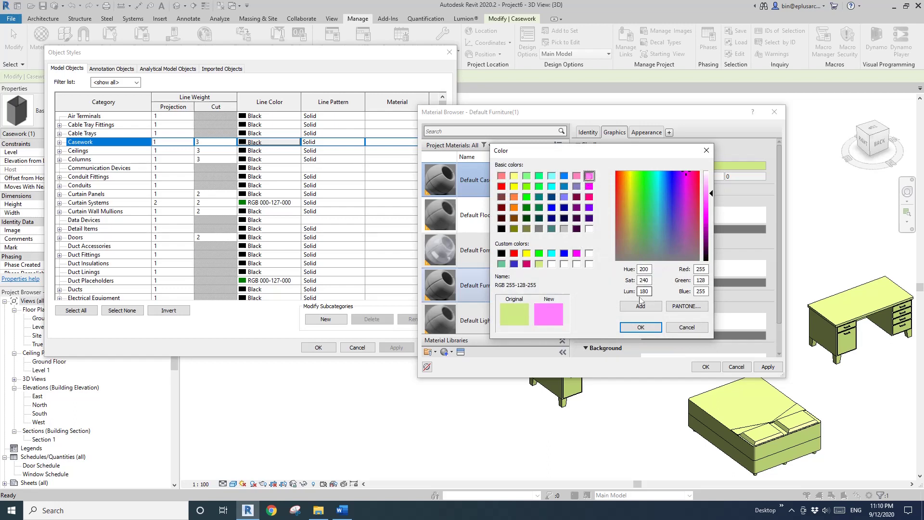
left_click(640, 327)
left_click(705, 367)
left_click(318, 347)
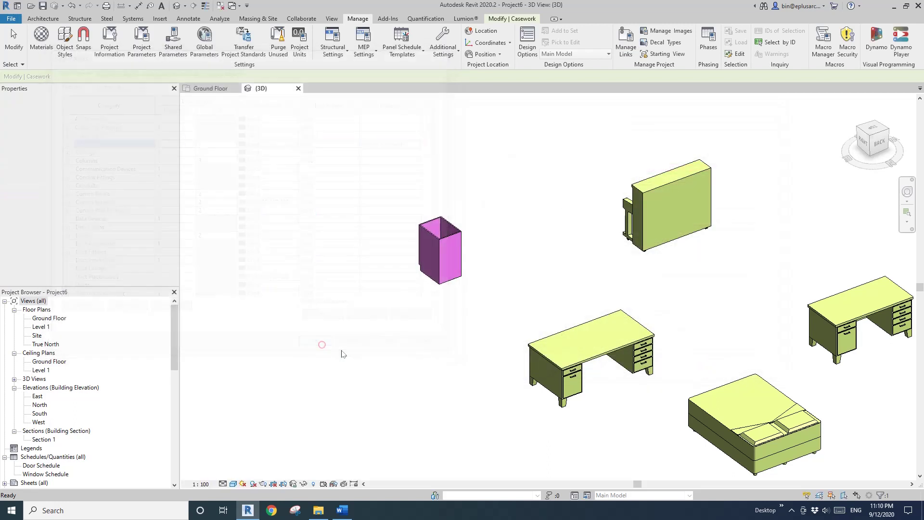
Step: Check the base cabinet's color in the 3D view against the Casework category material in Object Styles
left_click(363, 252)
middle_click_drag(497, 247, 339, 271, "shift")
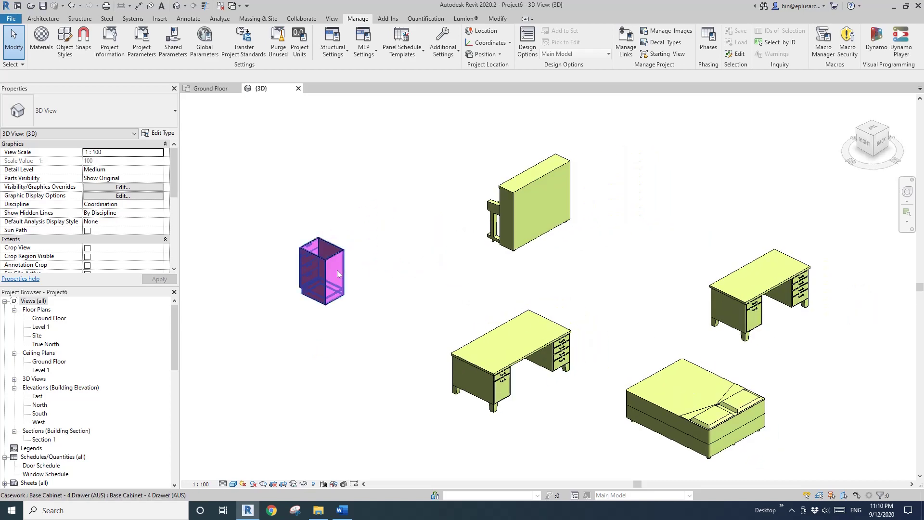
left_click(337, 272)
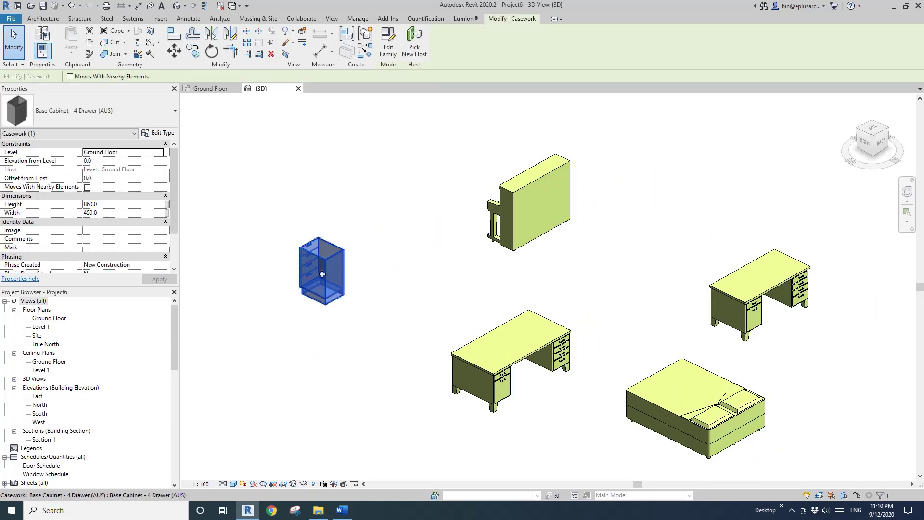
scroll(322, 274, "down", 2)
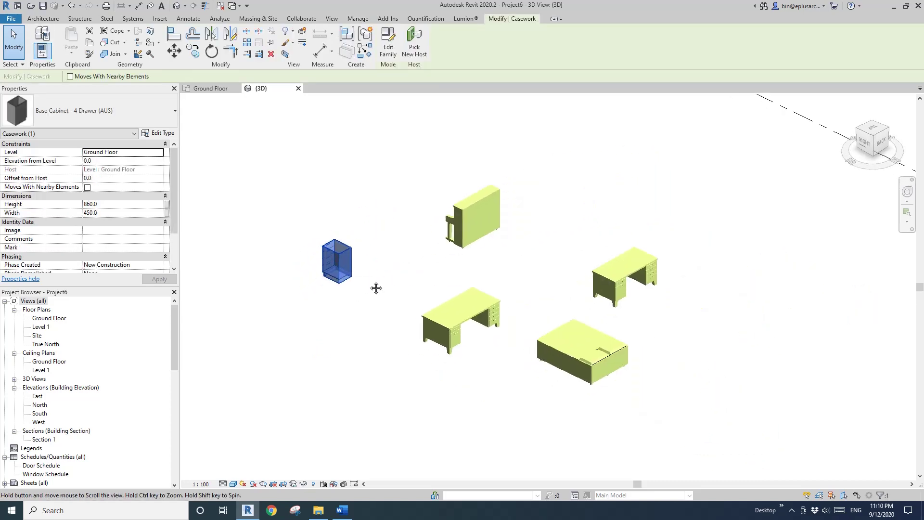
middle_click_drag(377, 293, 435, 285)
left_click(435, 284)
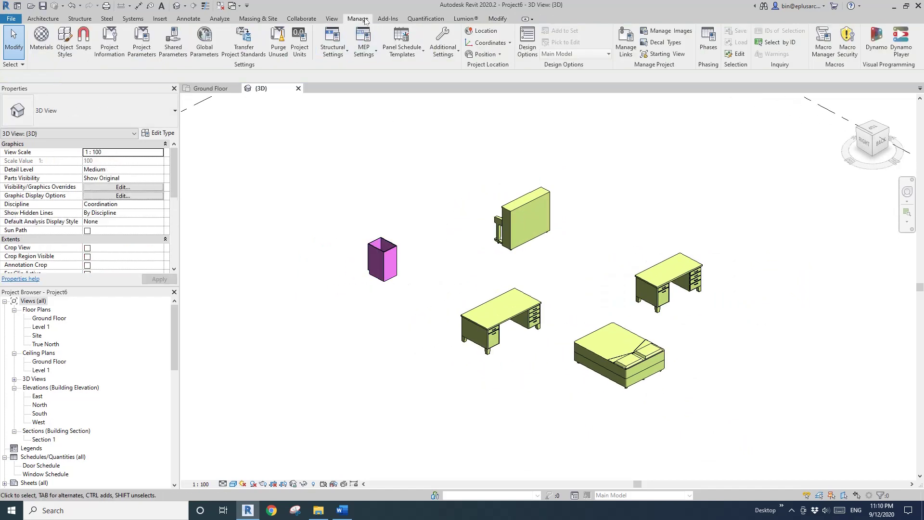
left_click(63, 39)
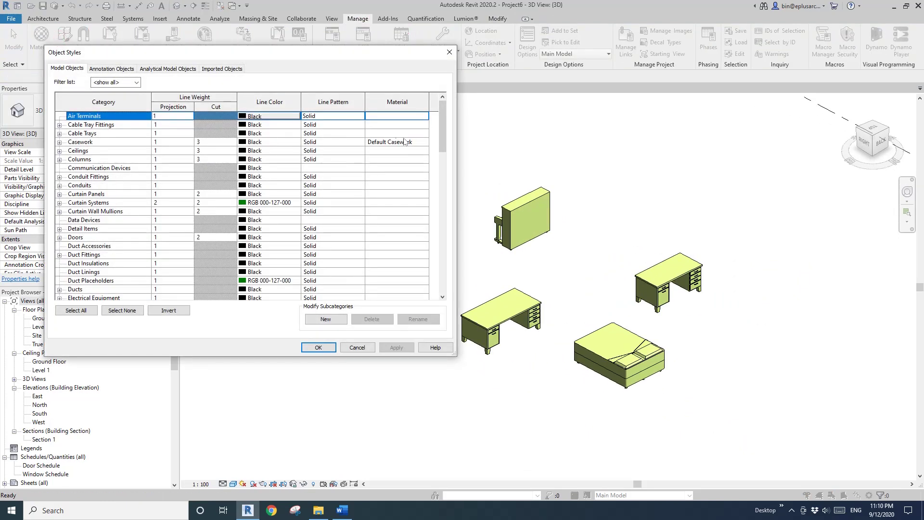
scroll(444, 132, "down", 1)
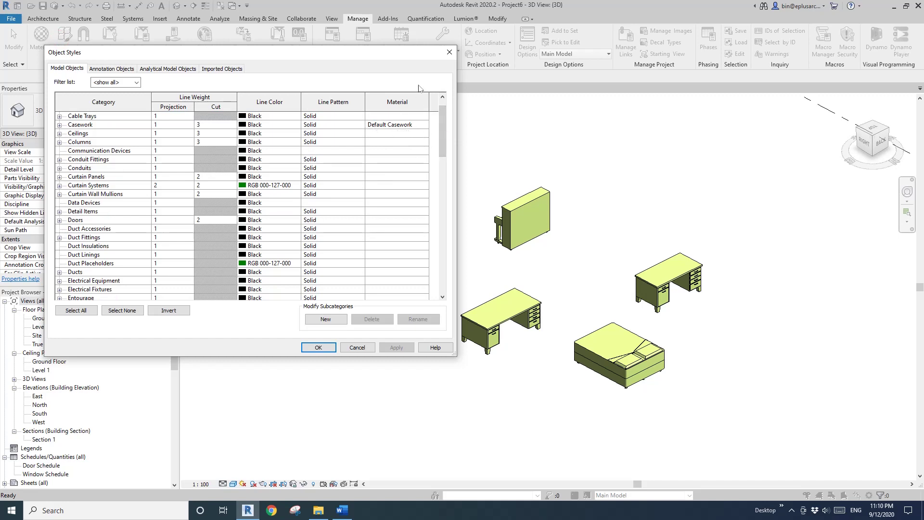
left_click(449, 52)
Step: Compare the base cabinet with the surrounding furniture in the 3D view
left_click(385, 265)
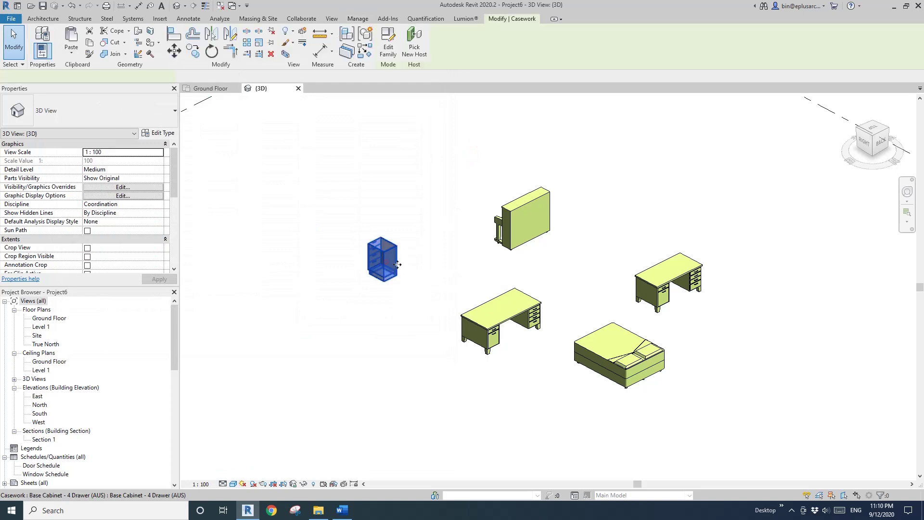
scroll(399, 269, "up", 2)
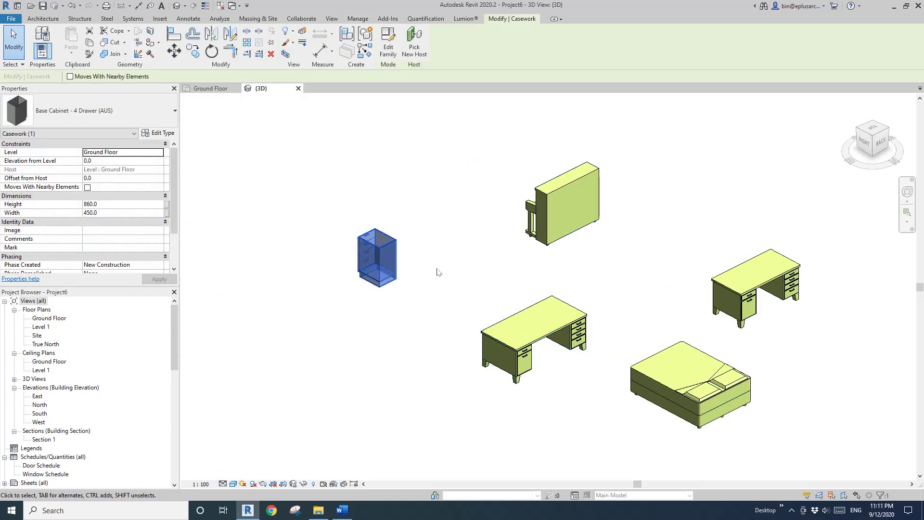
middle_click_drag(432, 266, 432, 272)
scroll(428, 272, "down", 1)
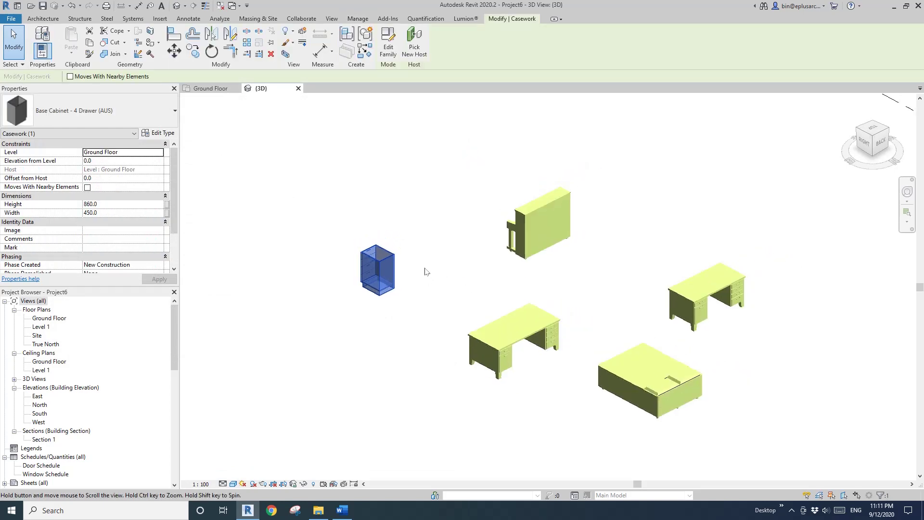
middle_click_drag(412, 273, 412, 268)
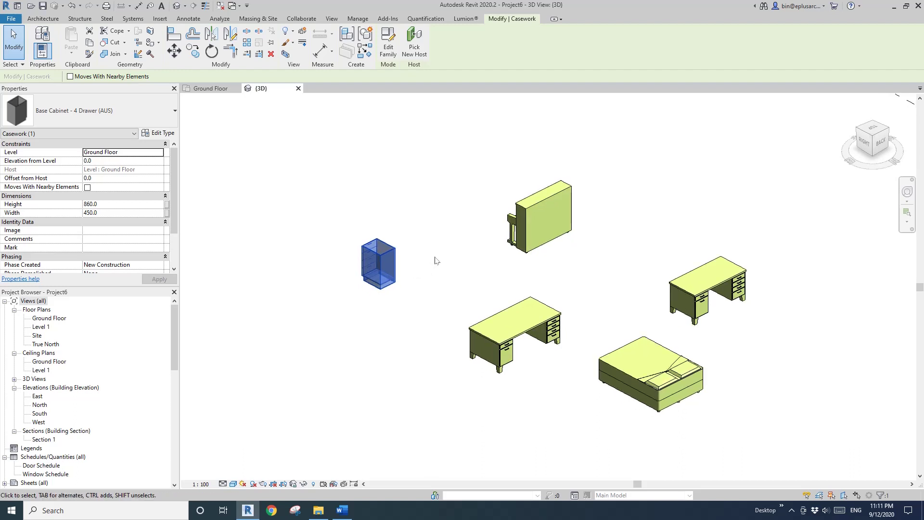
mouse_move(451, 264)
middle_mouse_down()
mouse_move(430, 245)
mouse_move(472, 255)
mouse_move(455, 231)
middle_mouse_up()
left_click(444, 254)
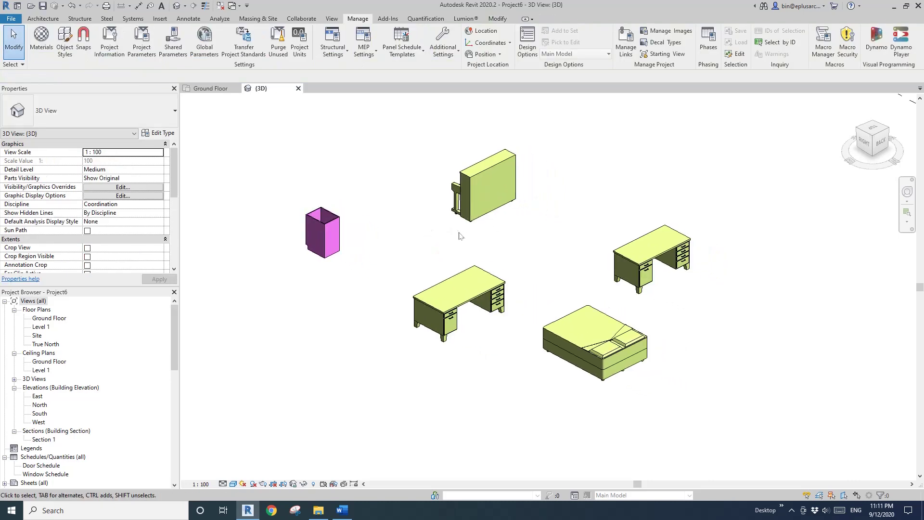
left_click(325, 231)
middle_click_drag(397, 249, 385, 227)
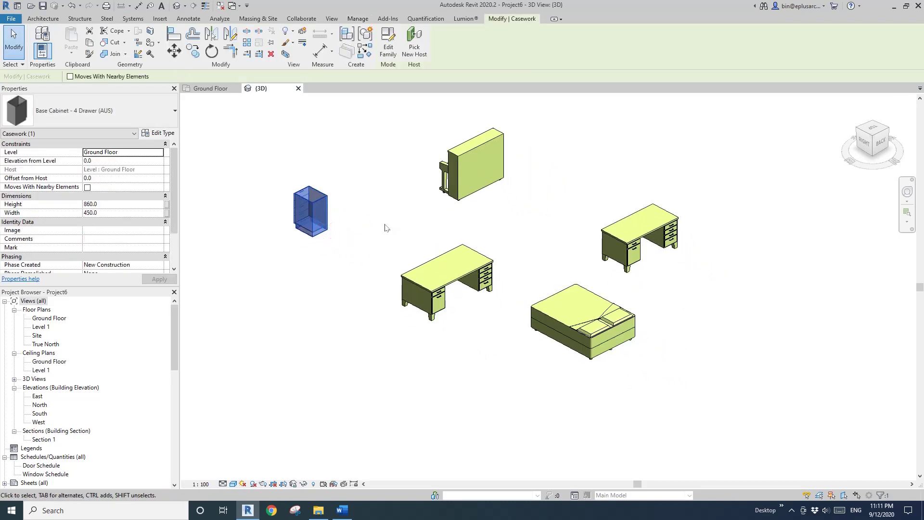
scroll(470, 316, "up", 4)
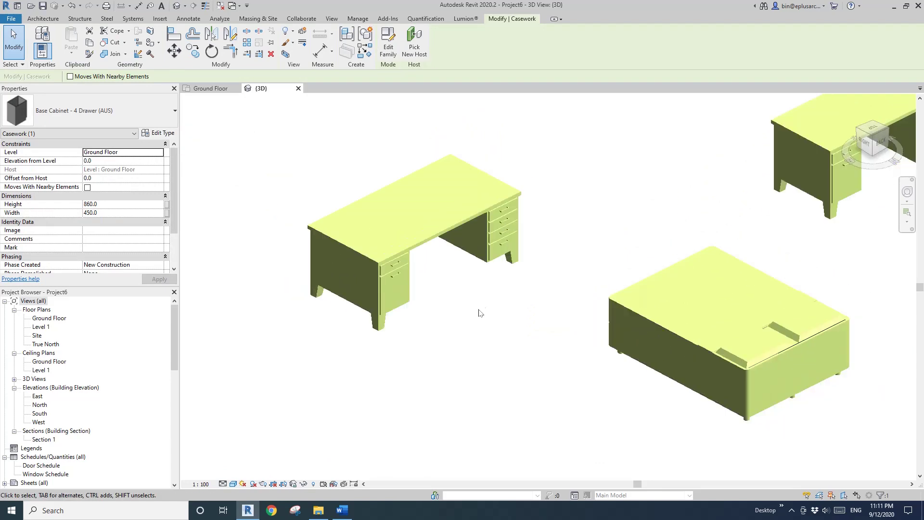
middle_click_drag(479, 313, 474, 321)
key("Escape")
Step: Review the materials assigned to the Furniture category and its subcategories in Object Styles, and close it without changes
left_click(357, 19)
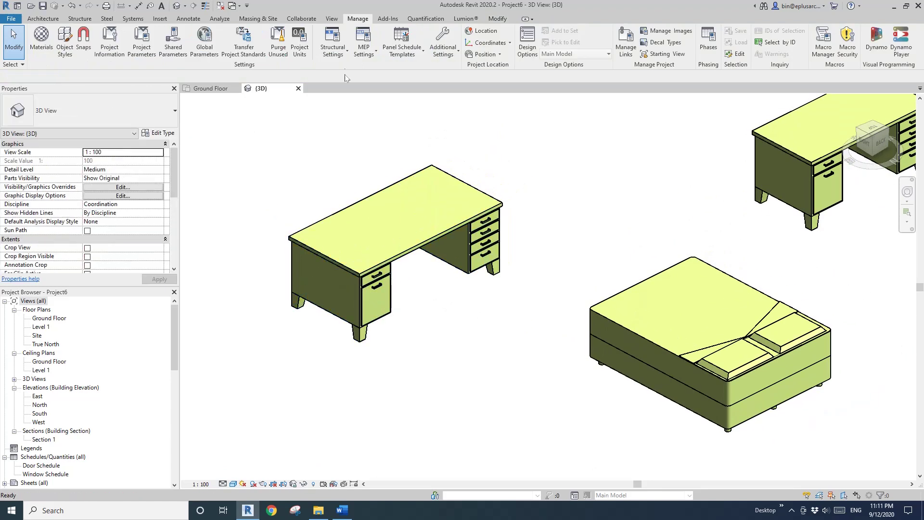
left_click(64, 42)
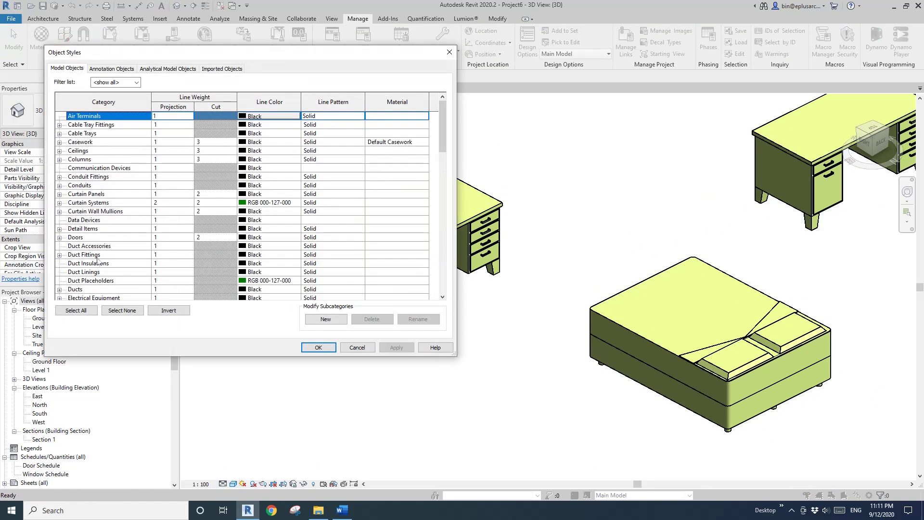
scroll(93, 273, "down", 5)
scroll(93, 274, "down", 1)
left_click(83, 228)
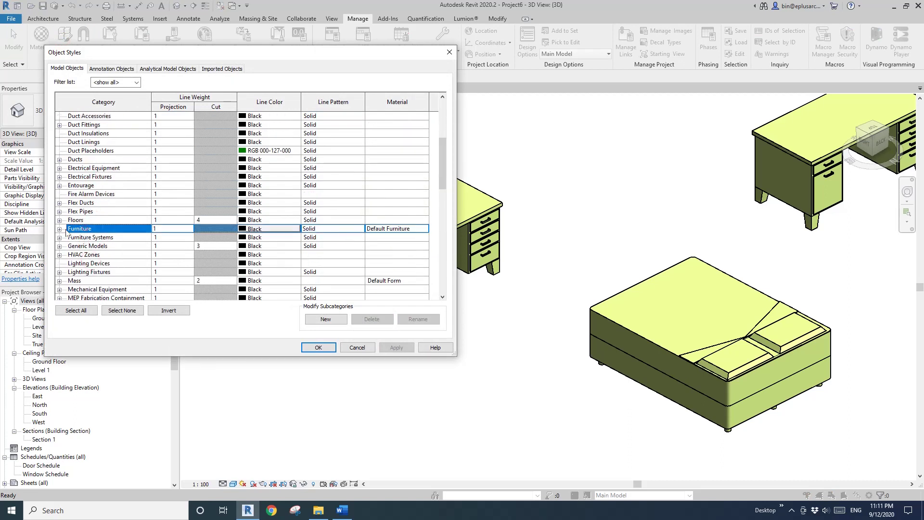
left_click(59, 228)
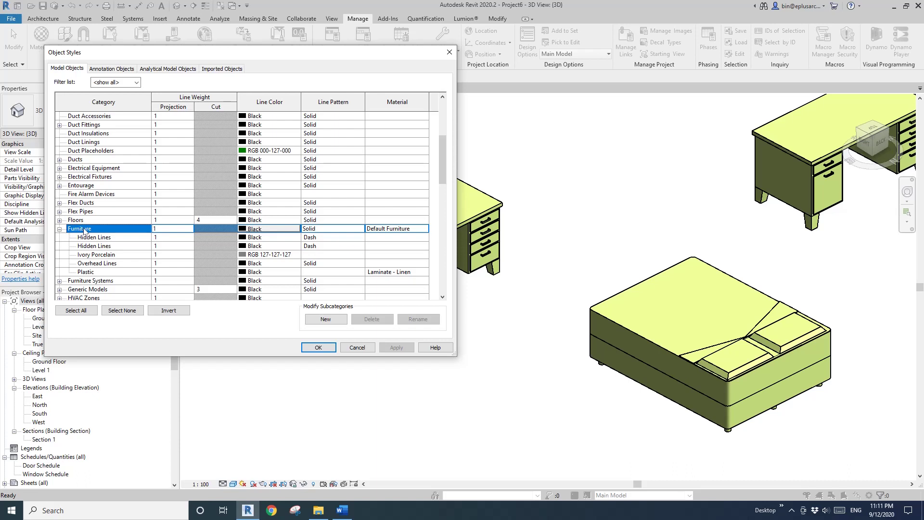
left_click(405, 237)
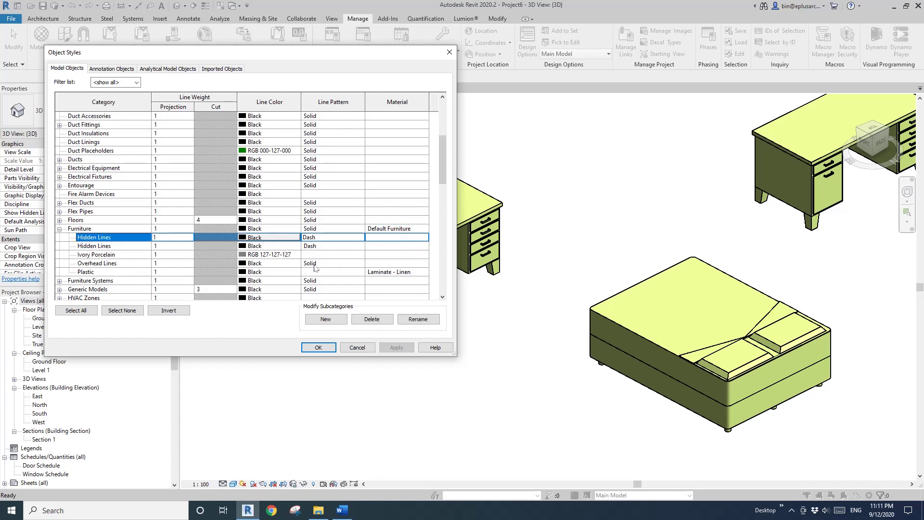
left_click(408, 272)
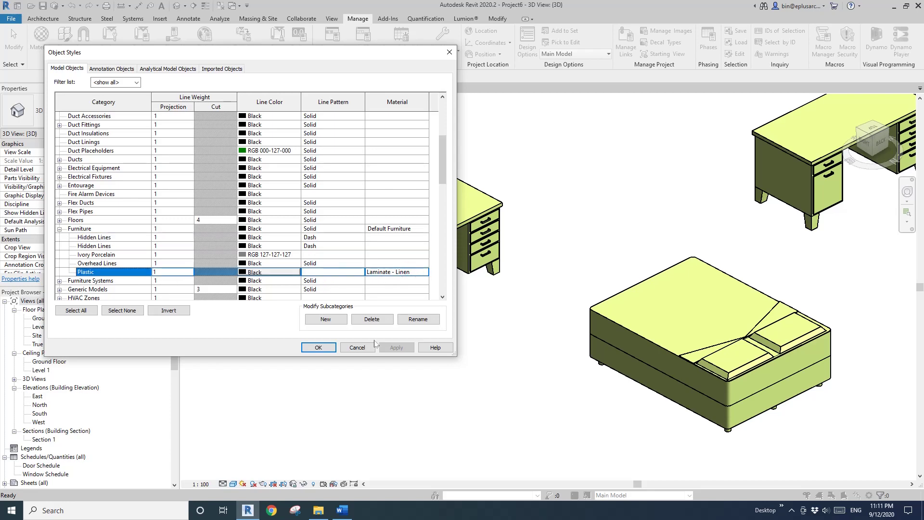
left_click(361, 349)
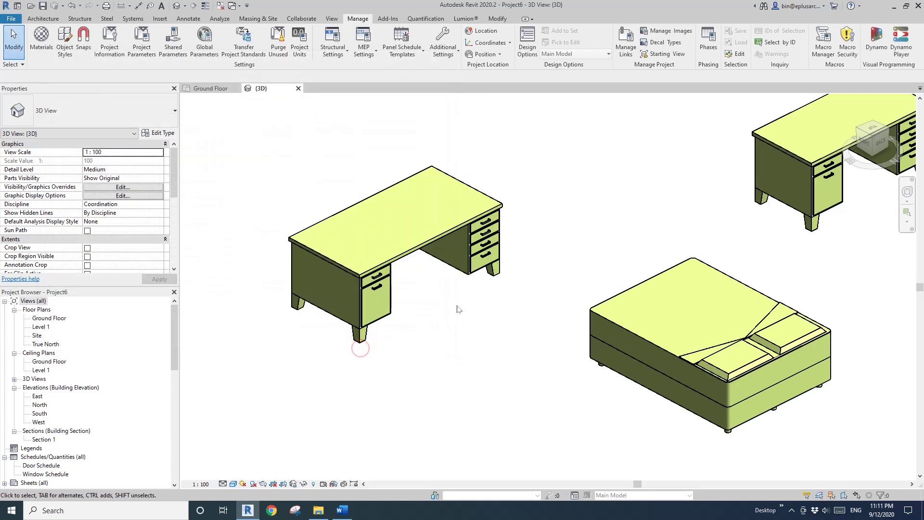
Step: Open the family of the placed desk beside the bed for editing
left_click(479, 260)
scroll(550, 229, "up", 3)
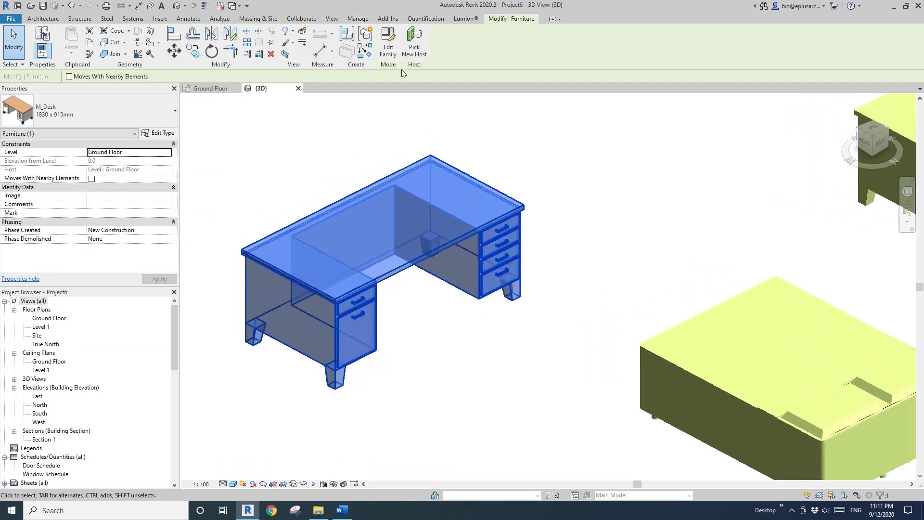
left_click(389, 47)
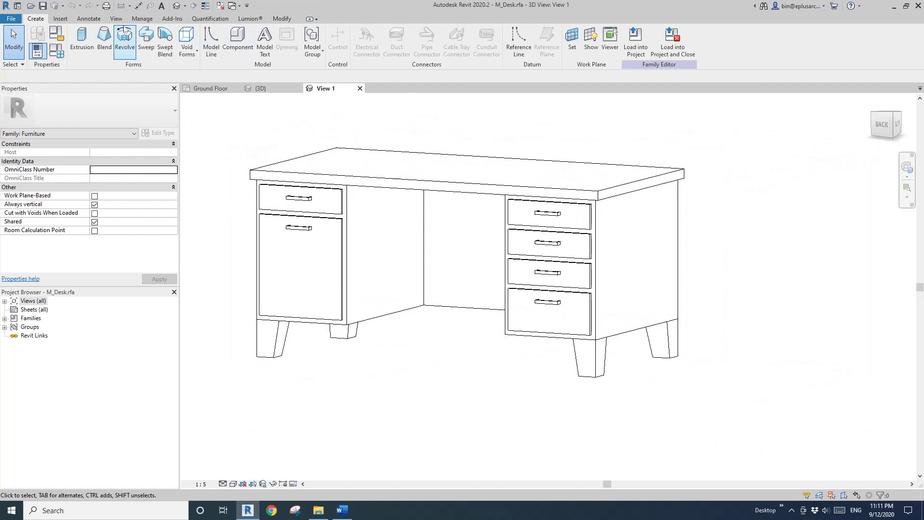
Step: Add a subcategory named Handle under Furniture in the desk family's Object Styles
left_click(143, 19)
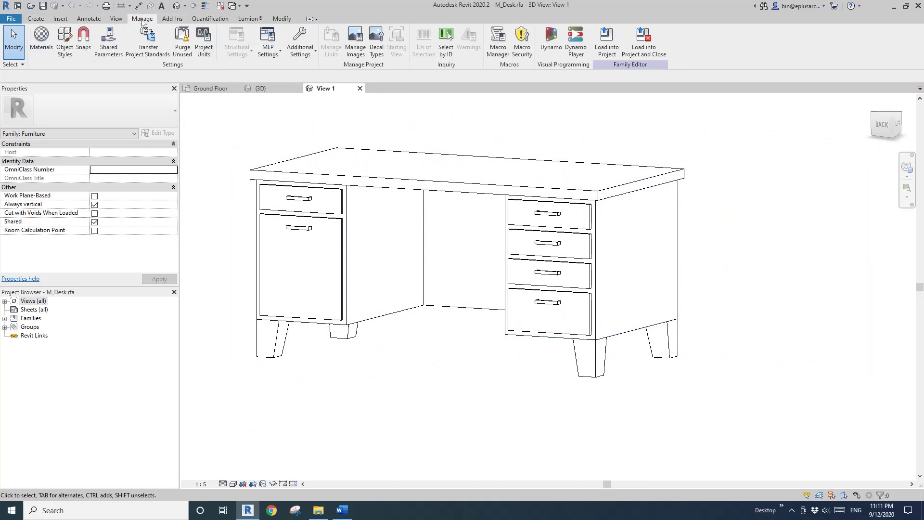
left_click(65, 38)
left_click(325, 319)
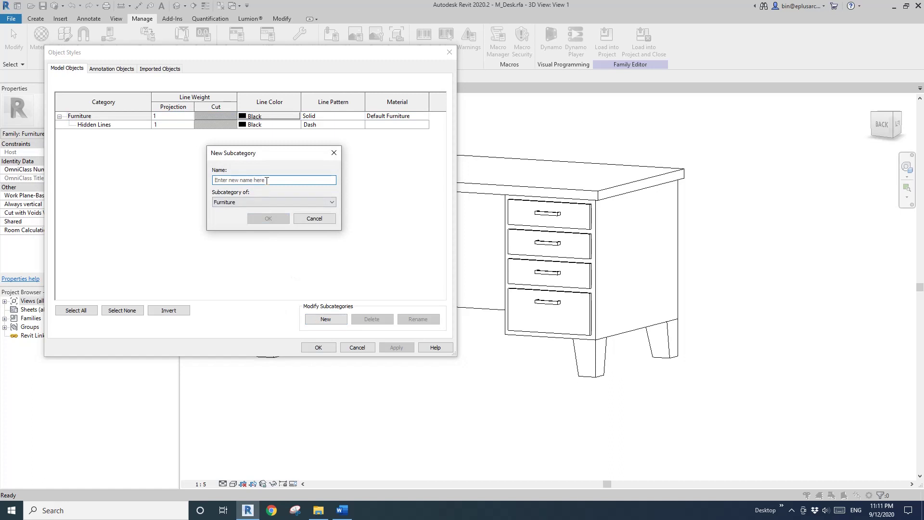
type("Handle")
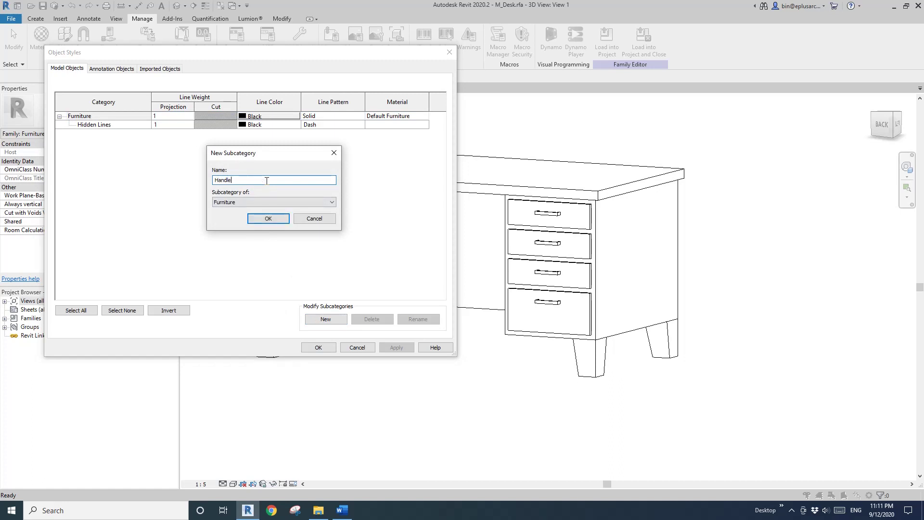
left_click(268, 220)
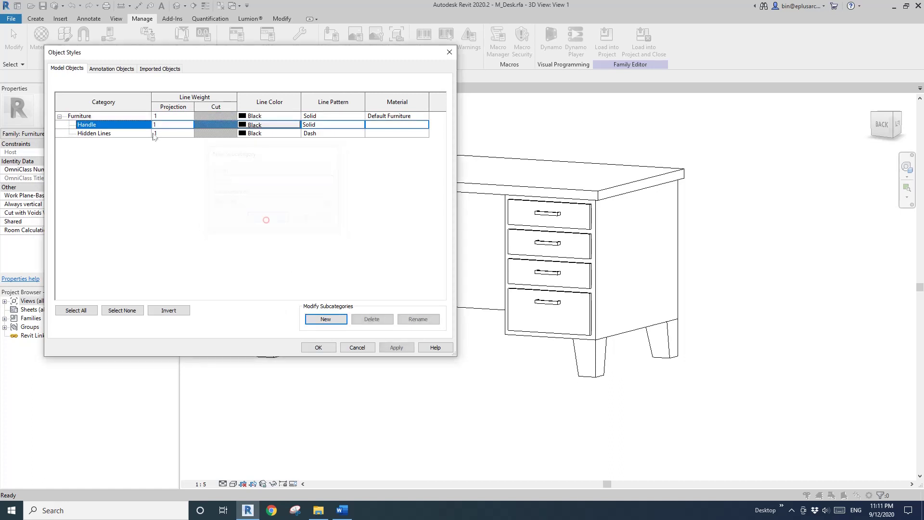
left_click(321, 345)
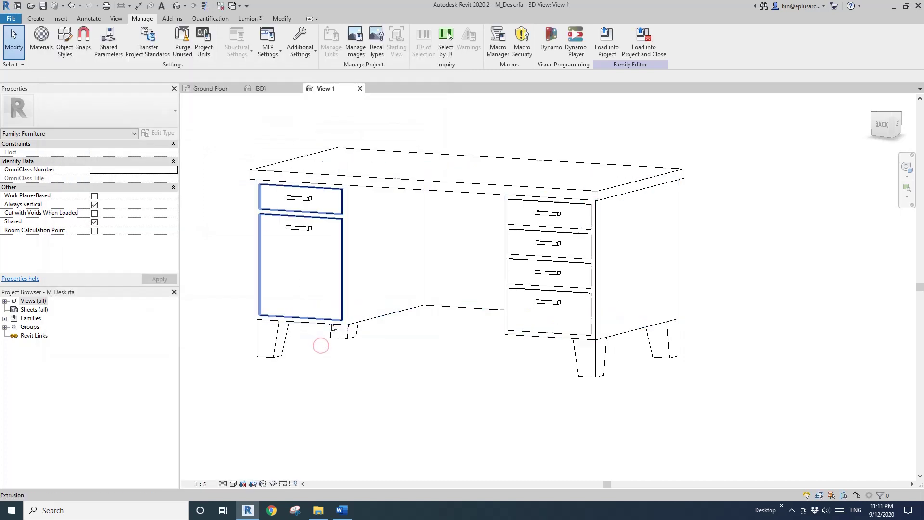
Step: Assign the drawer handle sweeps on both sides of the desk to the Handle subcategory
left_click(303, 200)
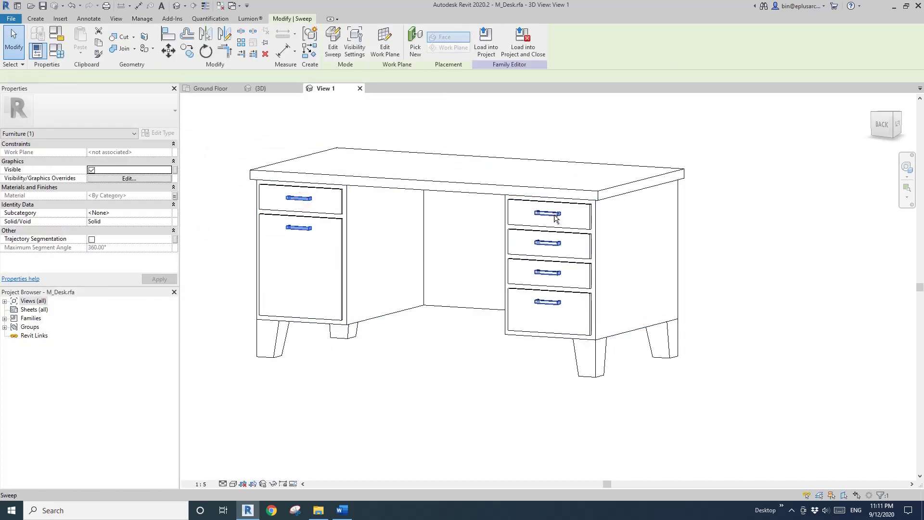
left_click(554, 215, "ctrl")
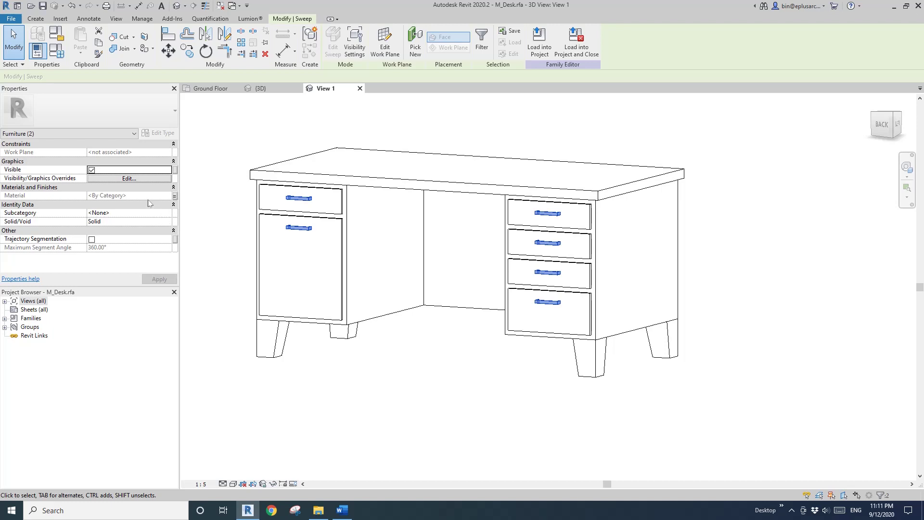
left_click(157, 212)
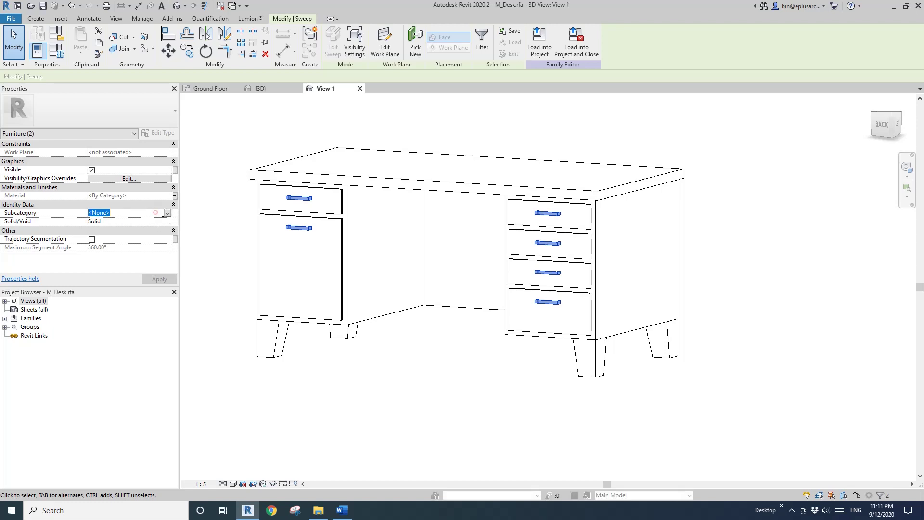
left_click(167, 213)
left_click(101, 229)
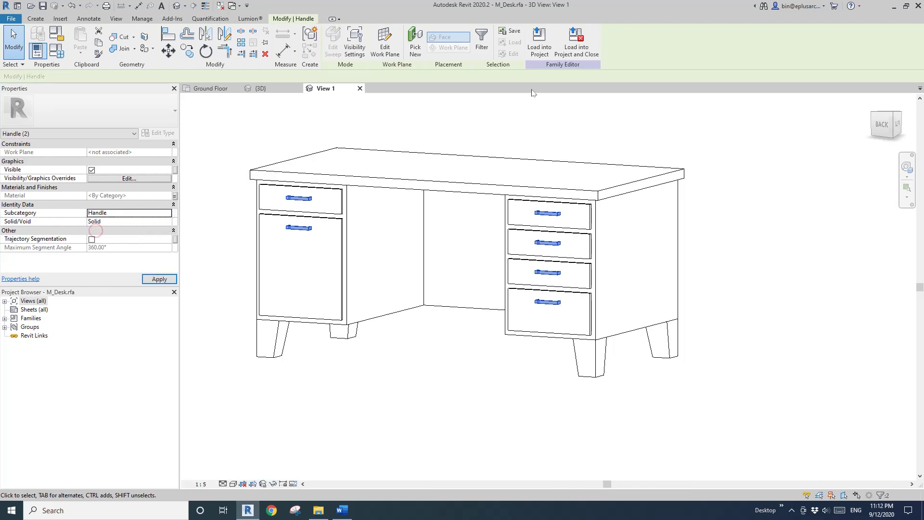
Step: Load the edited desk family into the project, replacing the existing version, and close the family
left_click(576, 47)
left_click(483, 256)
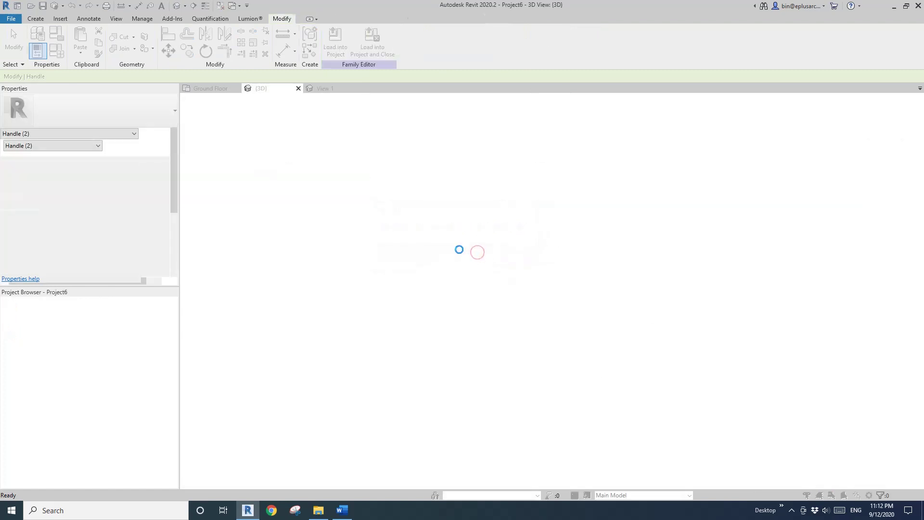
left_click(434, 229)
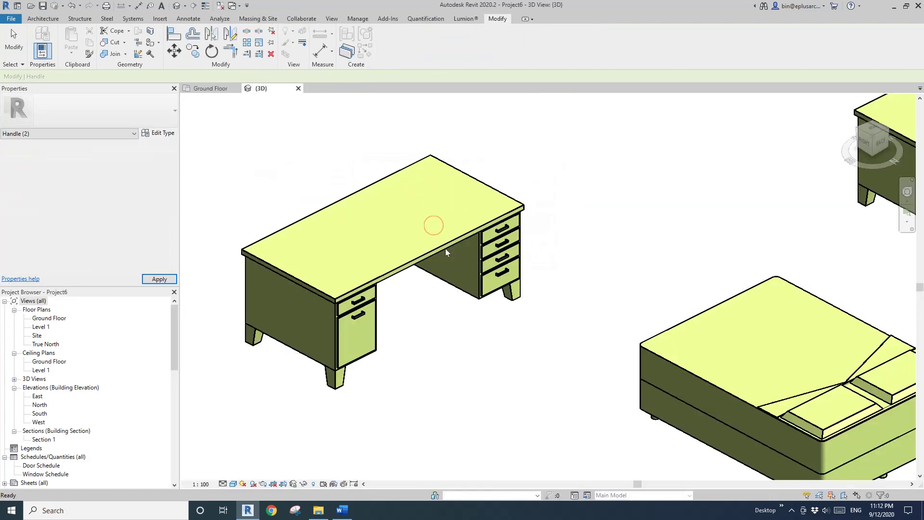
Step: Review the reloaded desk in the 3D view and its type material parameters, leaving them as they are
scroll(388, 294, "down", 3)
scroll(414, 269, "up", 3)
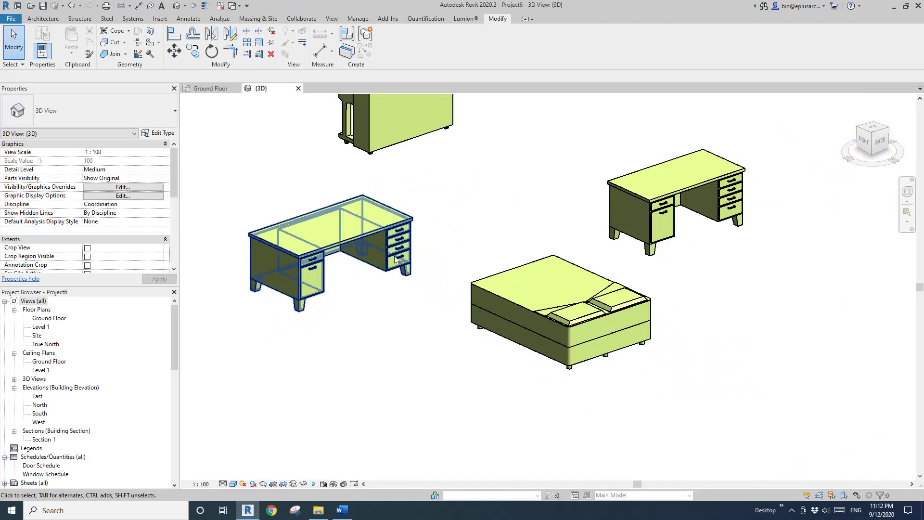
scroll(405, 241, "up", 2)
left_click(402, 239)
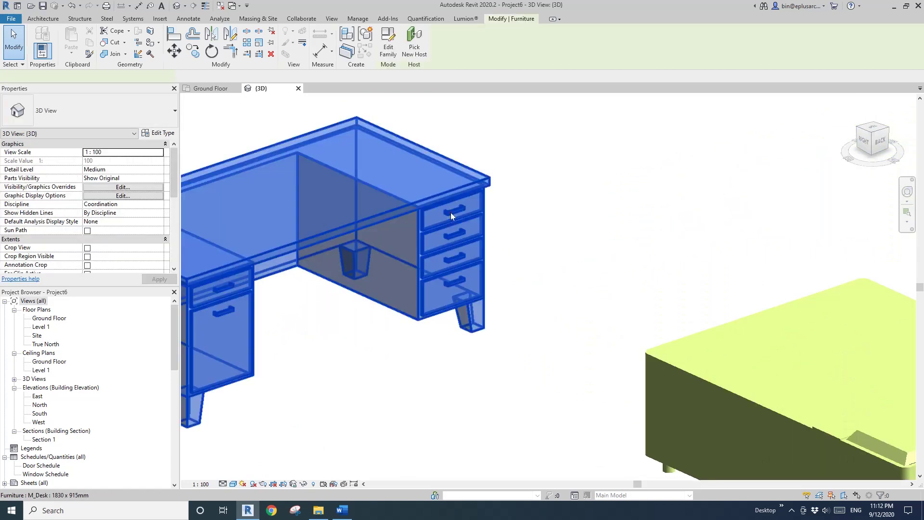
scroll(399, 237, "up", 2)
scroll(399, 237, "down", 2)
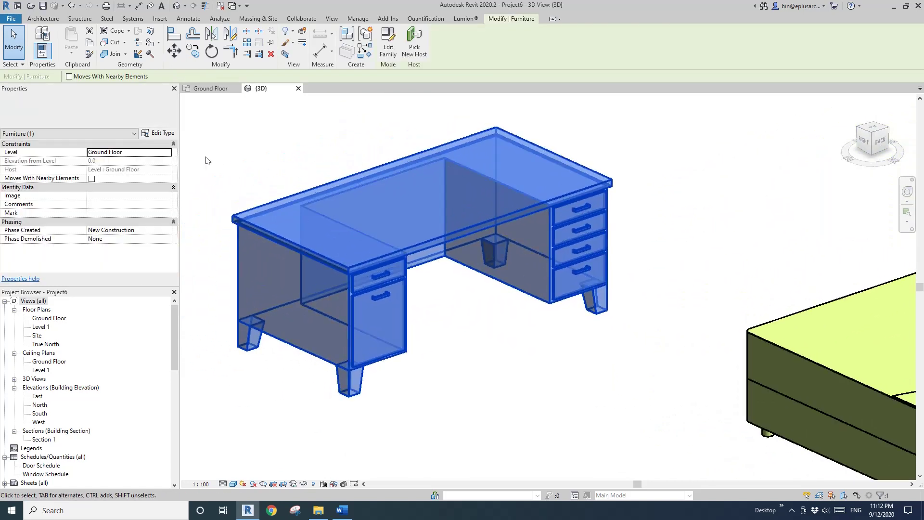
left_click(164, 134)
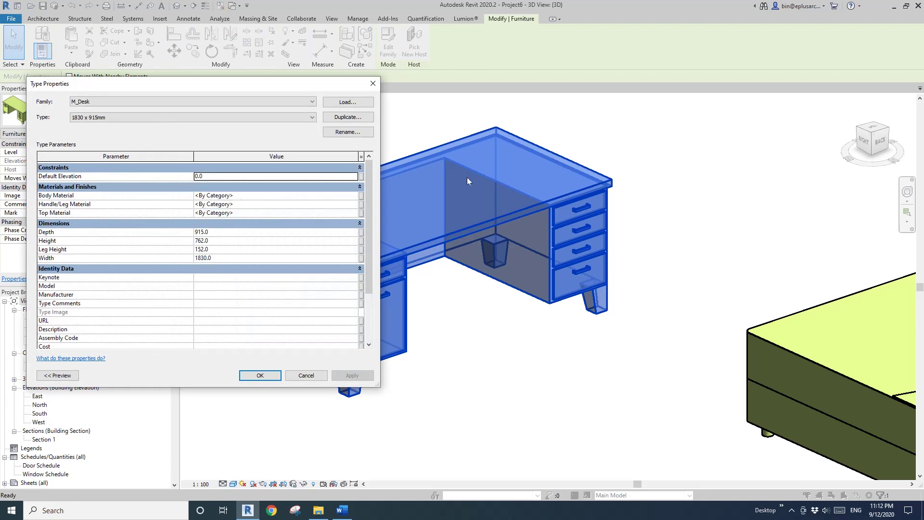
left_click(375, 85)
middle_click_drag(454, 183, 629, 193)
left_click(381, 148)
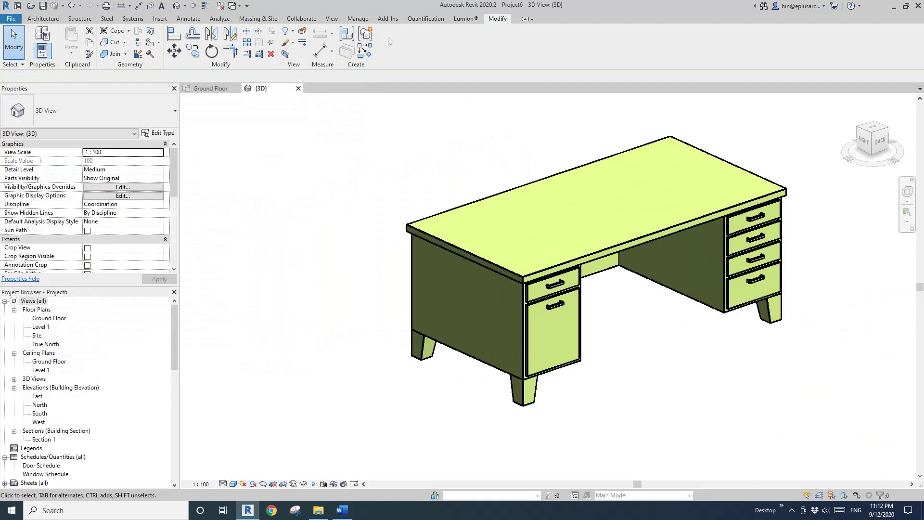
Step: Expand the Furniture category in the project's Object Styles and select its Handle subcategory
left_click(362, 20)
left_click(64, 43)
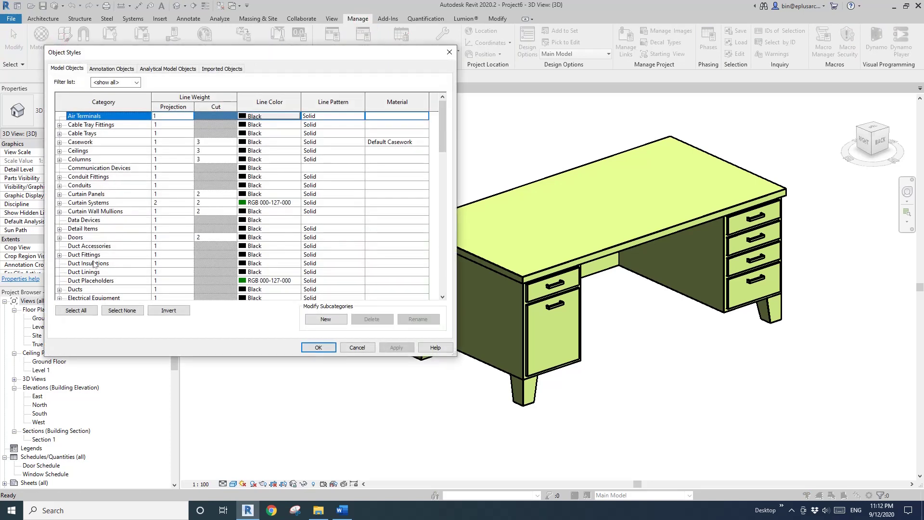
left_click(95, 264)
scroll(92, 260, "down", 3)
left_click(86, 249)
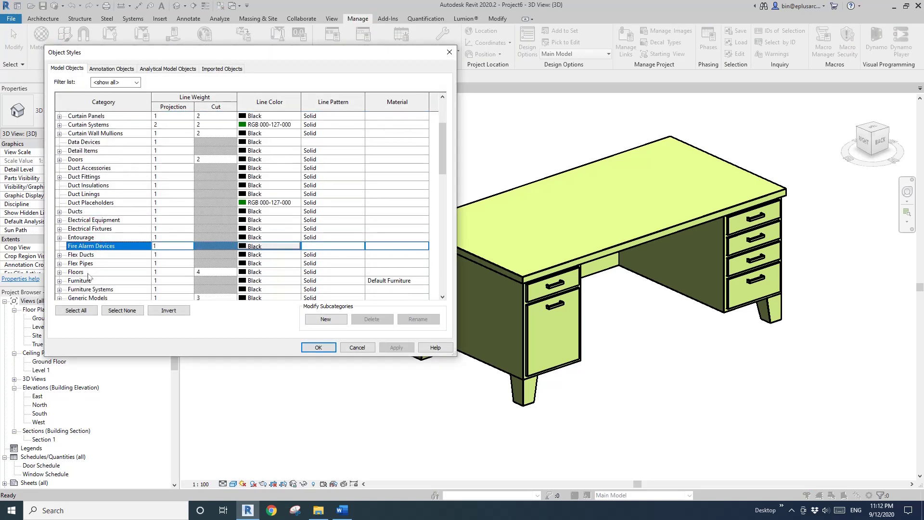
left_click(88, 280)
left_click(59, 281)
scroll(86, 260, "down", 1)
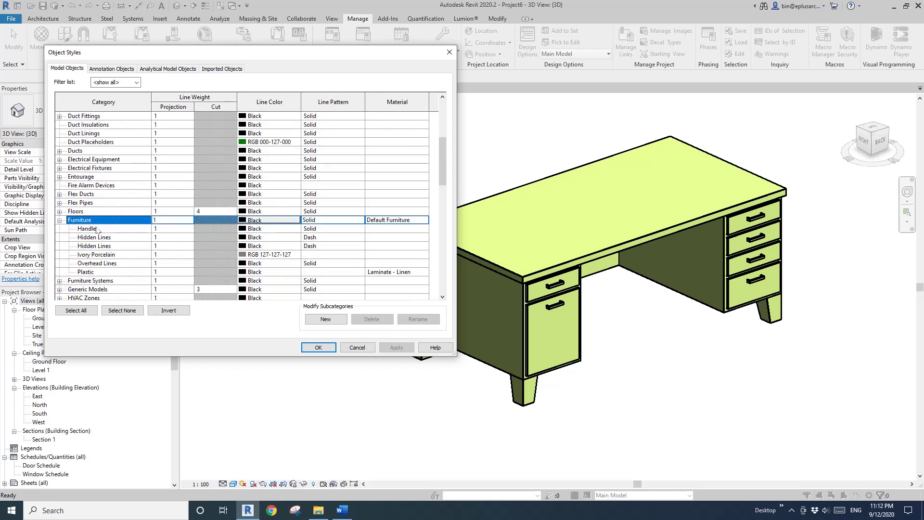
left_click(128, 229)
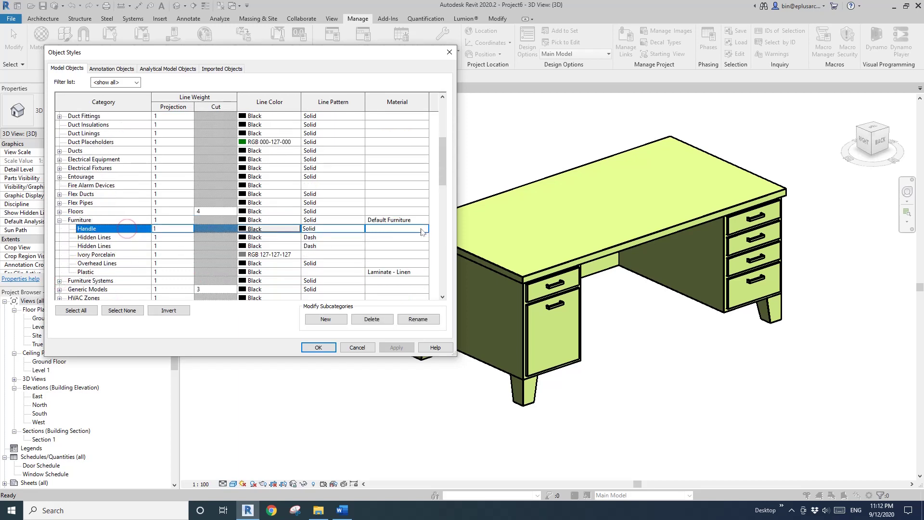
Step: For the Handle subcategory's material, duplicate Default Casework and name the copy Default Handle
left_click(424, 229)
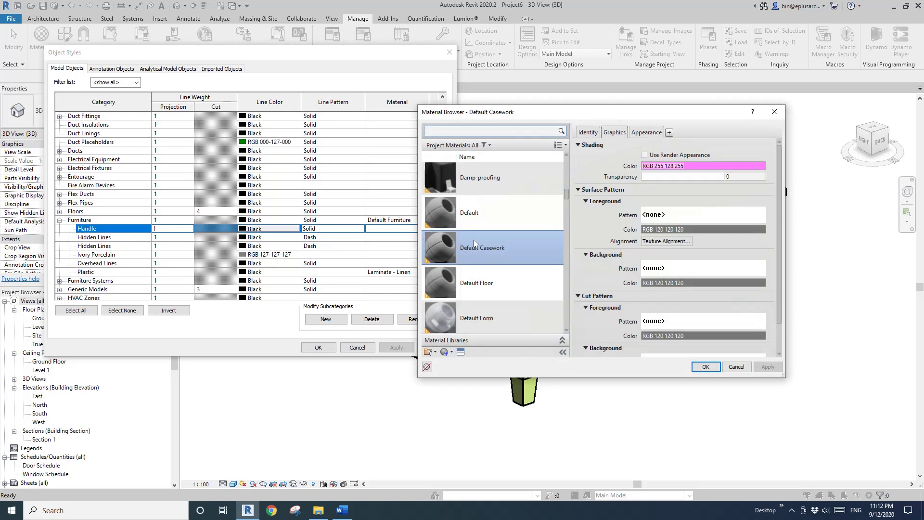
right_click(480, 250)
left_click(528, 266)
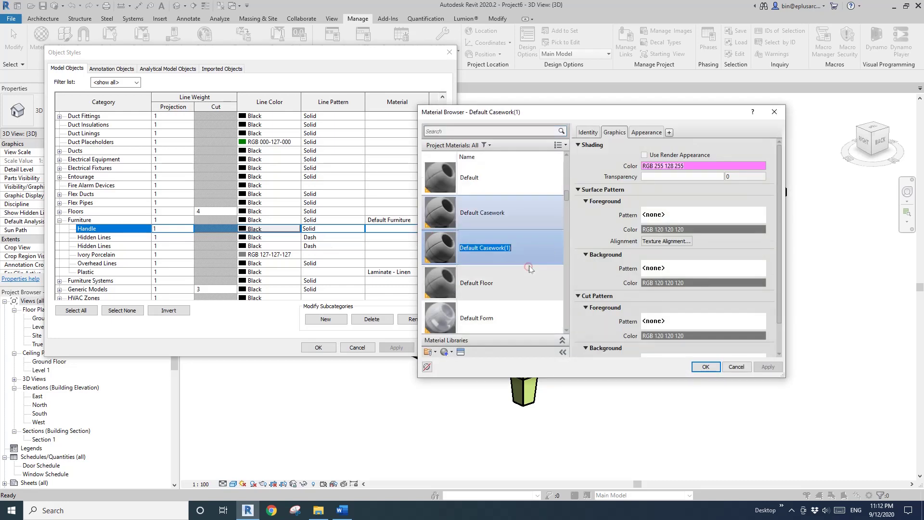
left_click_drag(480, 247, 525, 247)
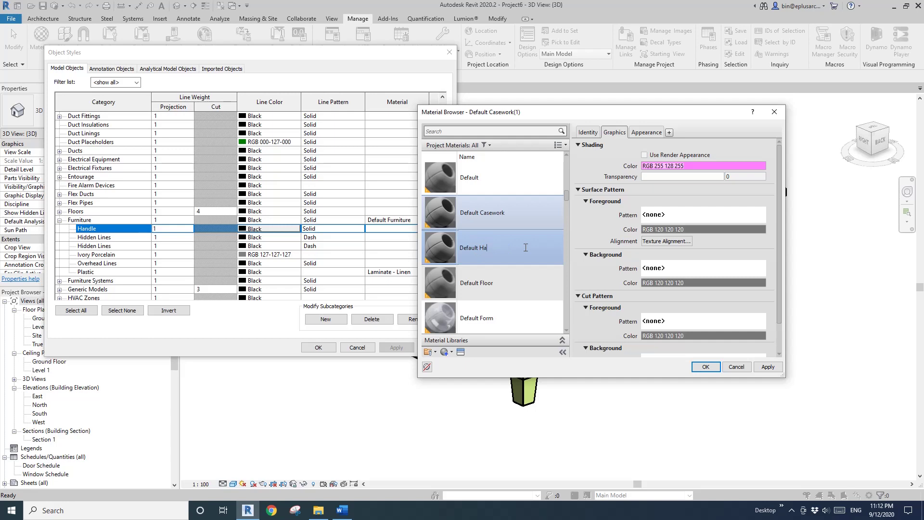
type("Handle")
Step: Set the Default Handle shading color to red and assign the material to the Handle subcategory
left_click(669, 166)
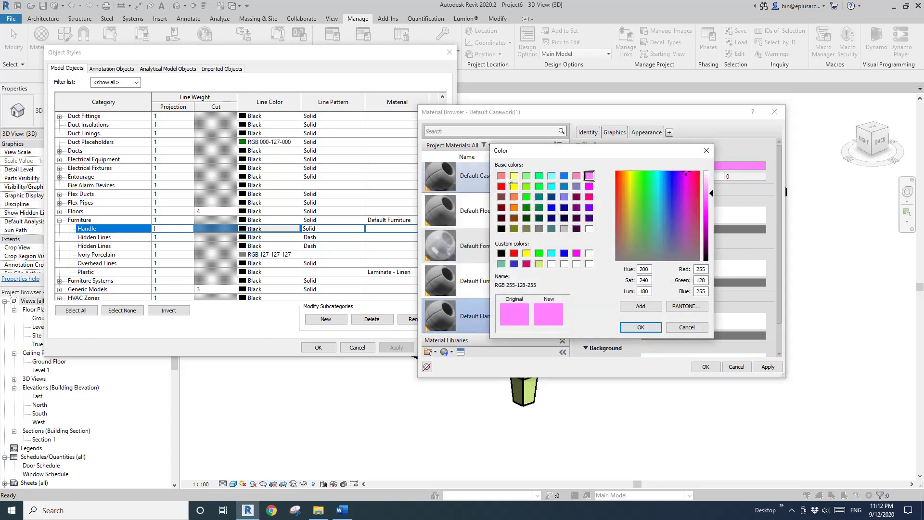
left_click(514, 253)
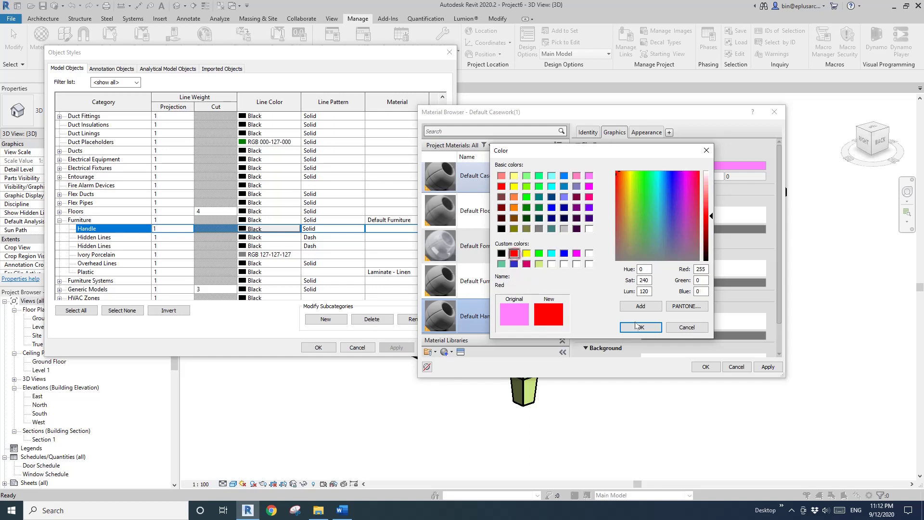
left_click(639, 327)
left_click(705, 366)
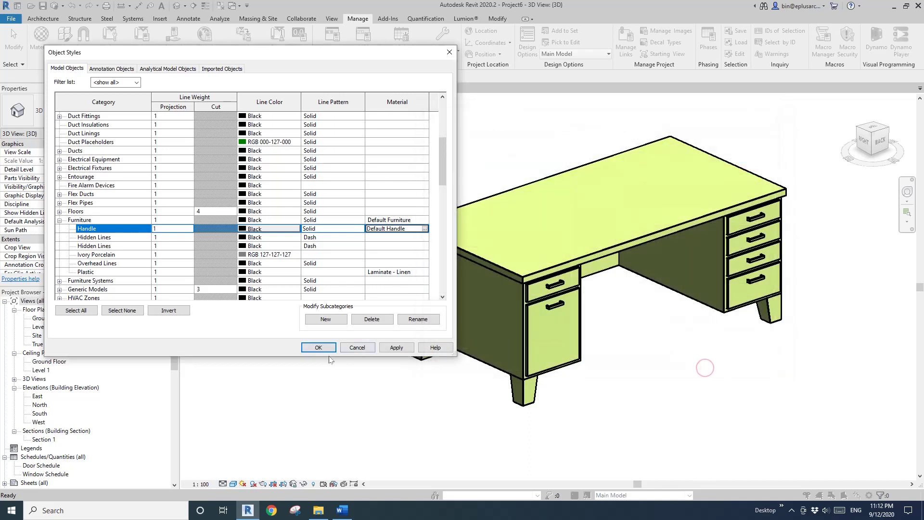
left_click(318, 347)
left_click(346, 357)
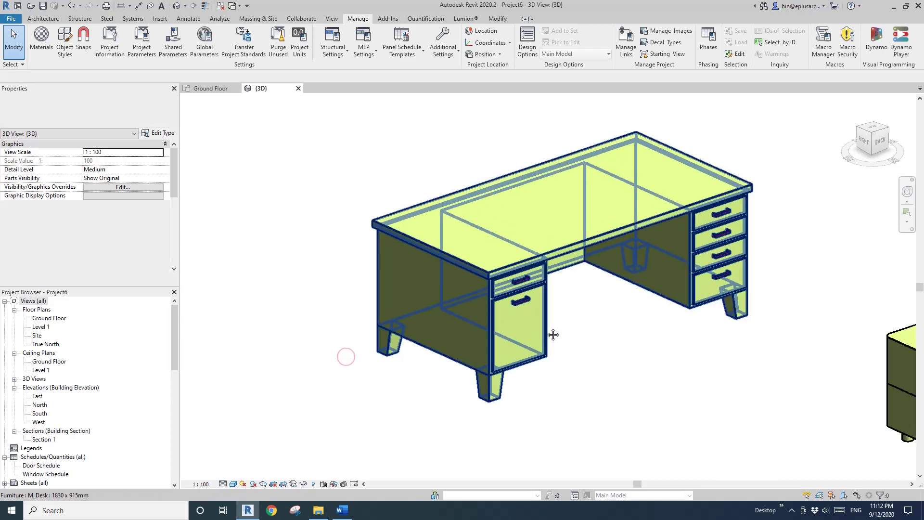
Step: Examine the handle color on the desks up close and compare it with the surrounding furniture
scroll(553, 334, "up", 3)
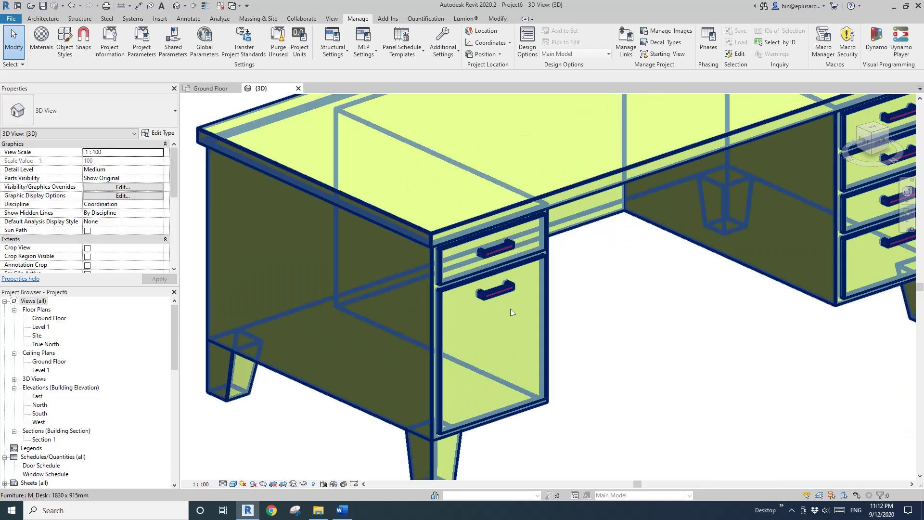
scroll(512, 312, "down", 3)
scroll(503, 307, "up", 4)
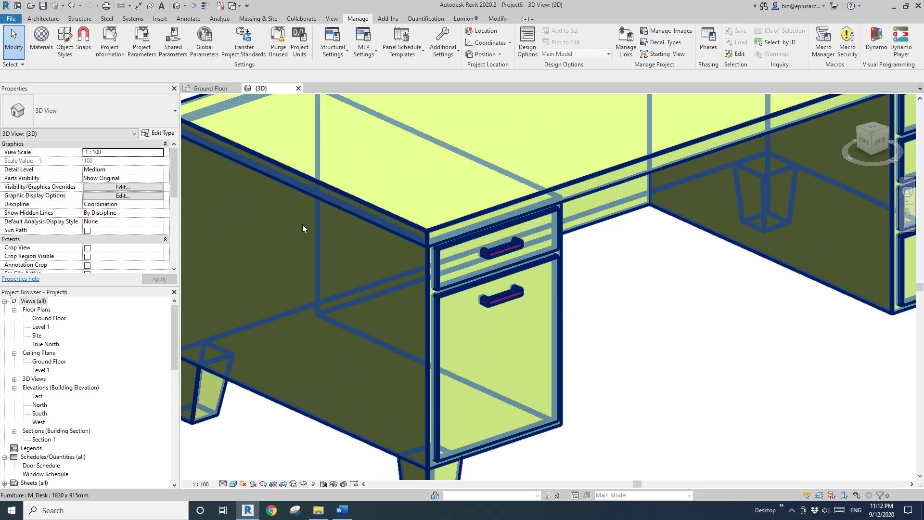
scroll(330, 248, "down", 6)
middle_click_drag(393, 255, 395, 274, "shift")
scroll(514, 256, "up", 1)
scroll(514, 255, "down", 2)
middle_click_drag(514, 254, 683, 317)
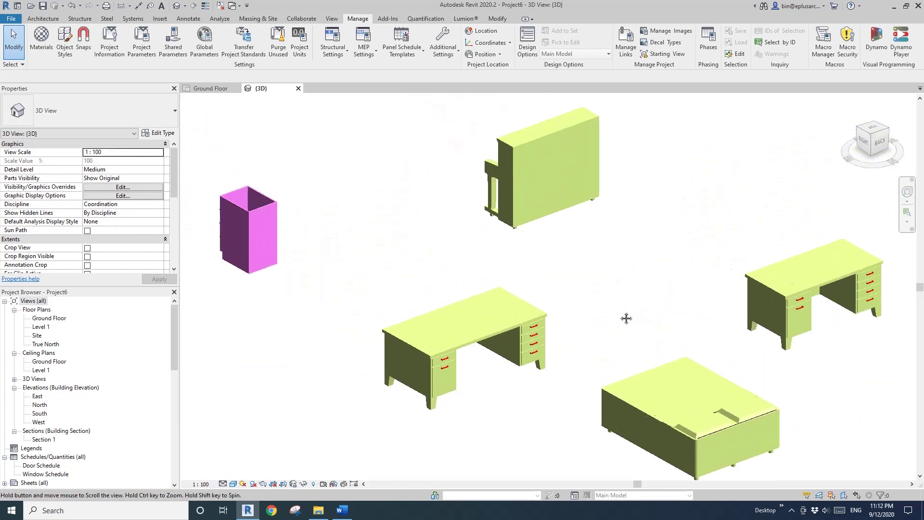
Step: Open the Piano (AUS) family for editing and select the front leg and arm extrusion at the keyboard's end
left_click(525, 207)
middle_click_drag(526, 207, 693, 252, "shift")
scroll(533, 208, "up", 3)
key("Escape")
left_click(533, 209)
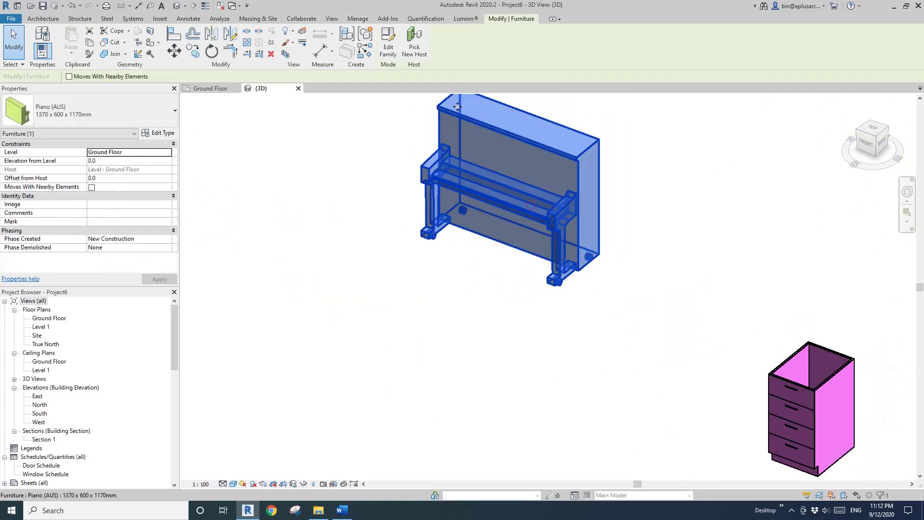
left_click(388, 46)
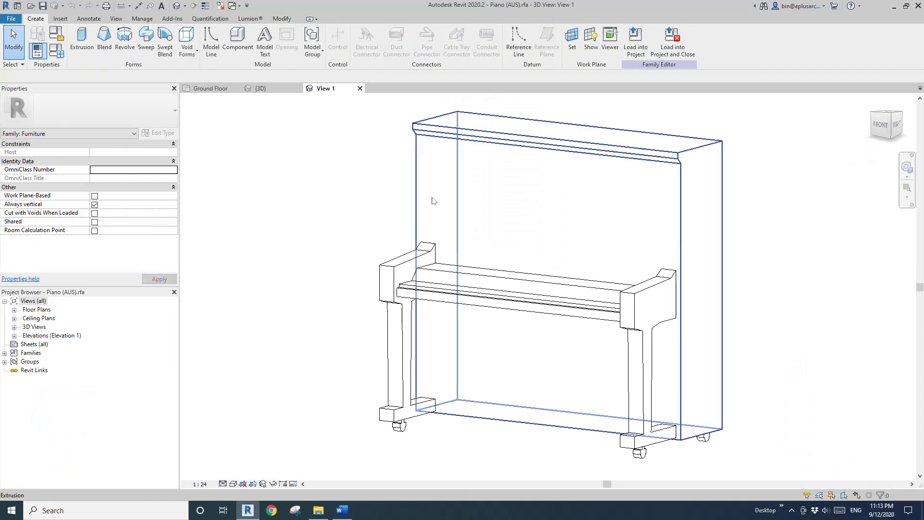
left_click(650, 318)
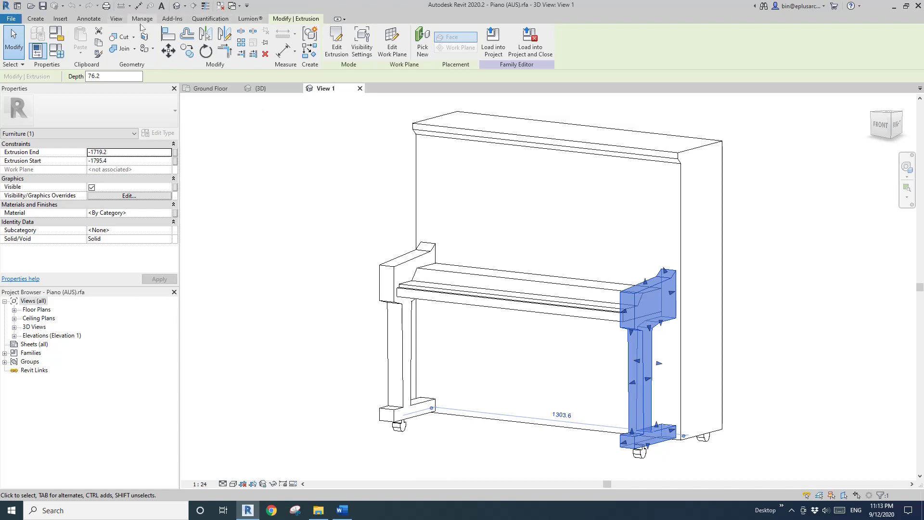
Step: Add a Handle subcategory under Furniture in the Piano (AUS) family's Object Styles
left_click(142, 19)
left_click(66, 38)
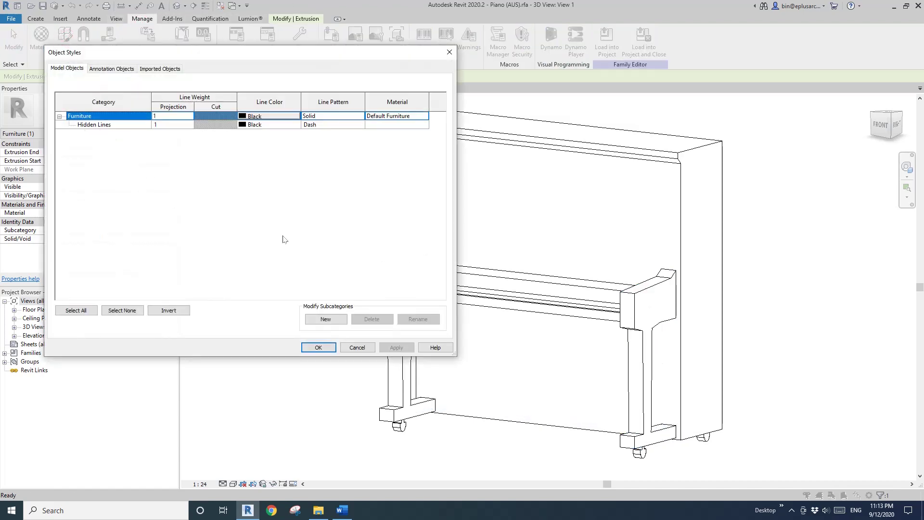
left_click(326, 320)
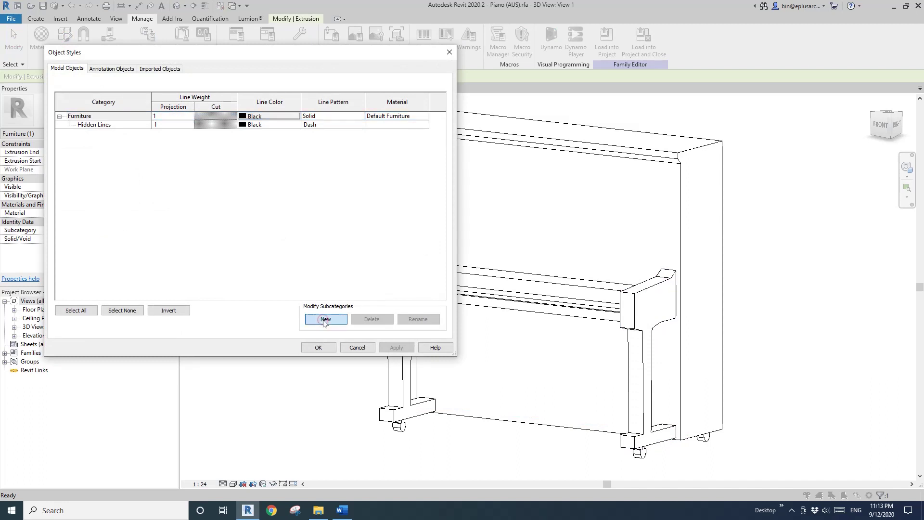
type("Handle")
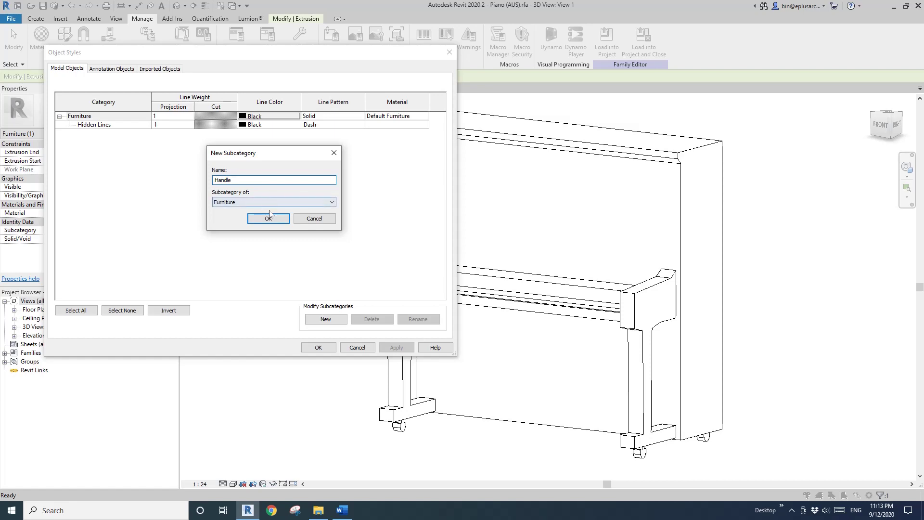
left_click(269, 217)
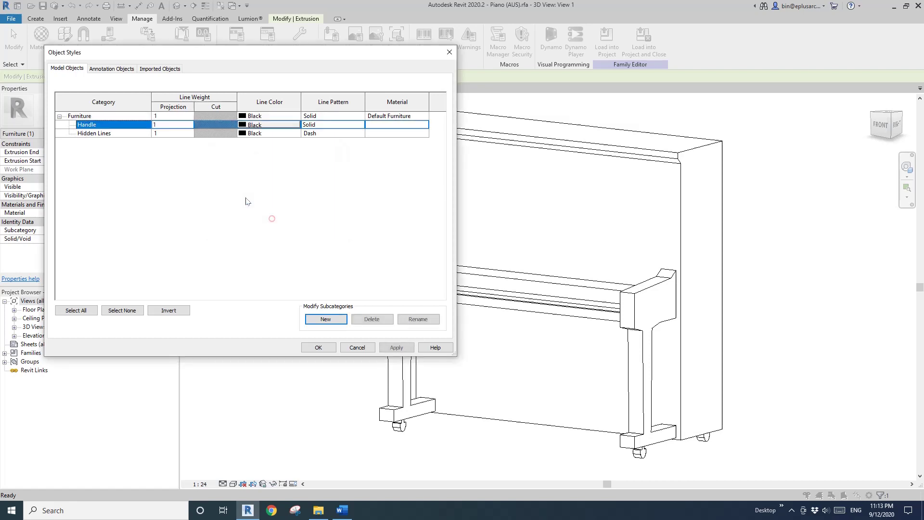
left_click(332, 345)
Step: Assign the front leg and arm extrusion at the keyboard's end to the Handle subcategory
left_click(652, 315)
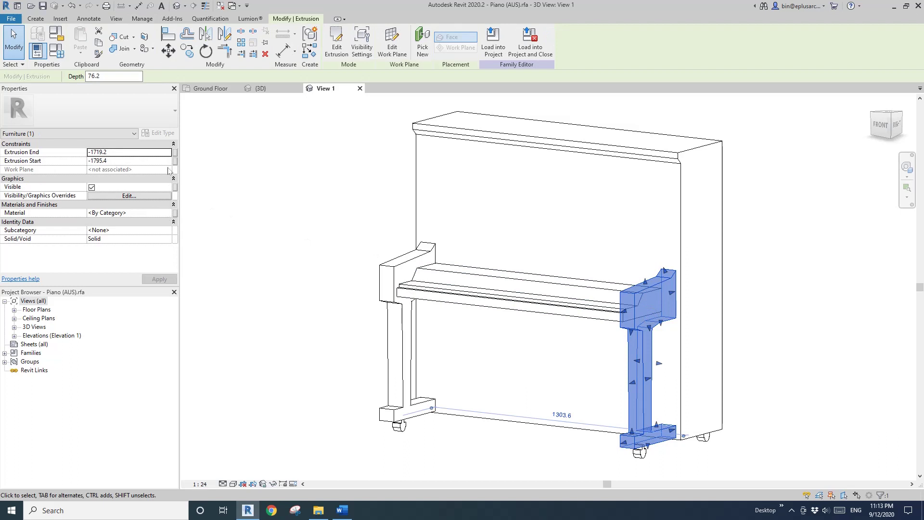
left_click(167, 233)
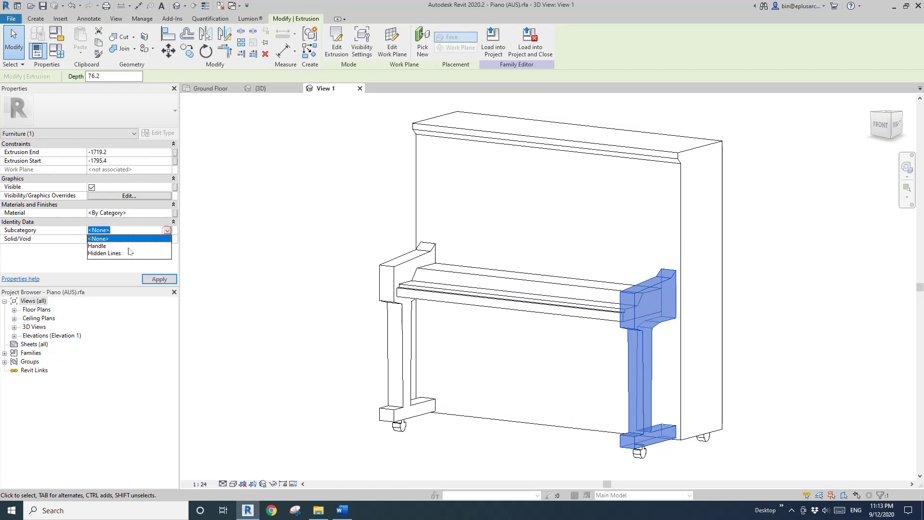
left_click(98, 246)
Step: Load the piano family into the project and close it without saving, overwriting the existing version
left_click(529, 43)
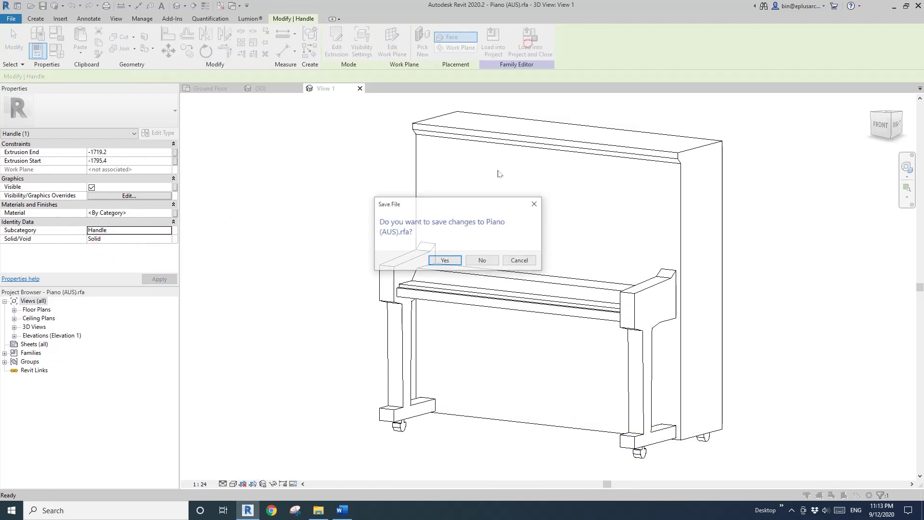
left_click(482, 261)
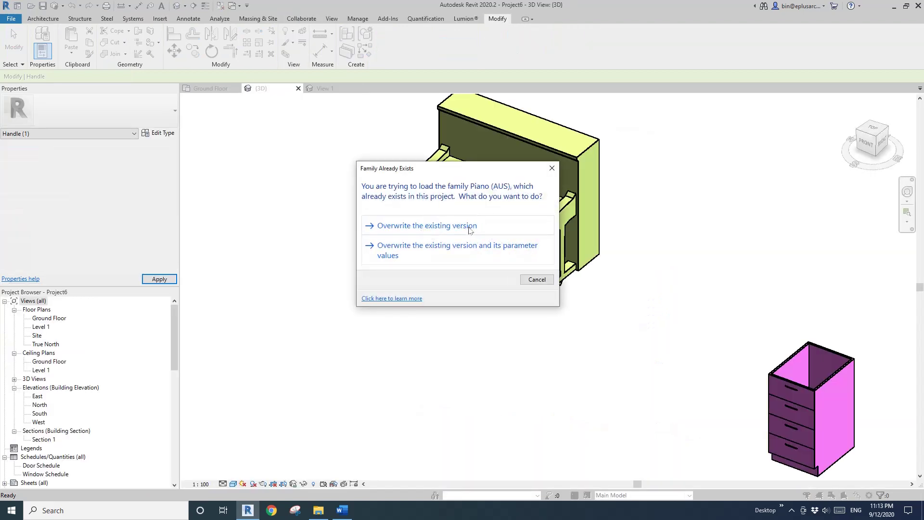
left_click(469, 228)
Step: Examine the piano's leg color in the 3D view and compare it with the handles on the desks
middle_click_drag(574, 227, 500, 220)
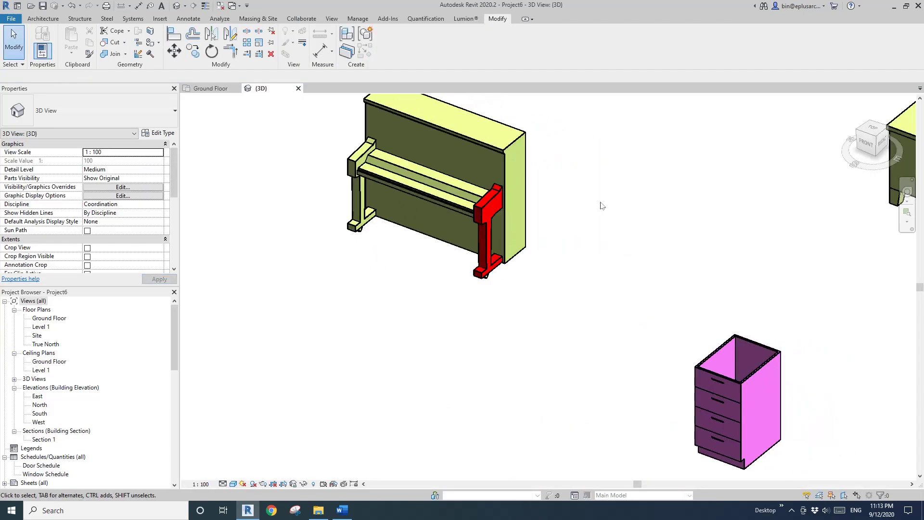
scroll(496, 222, "up", 2)
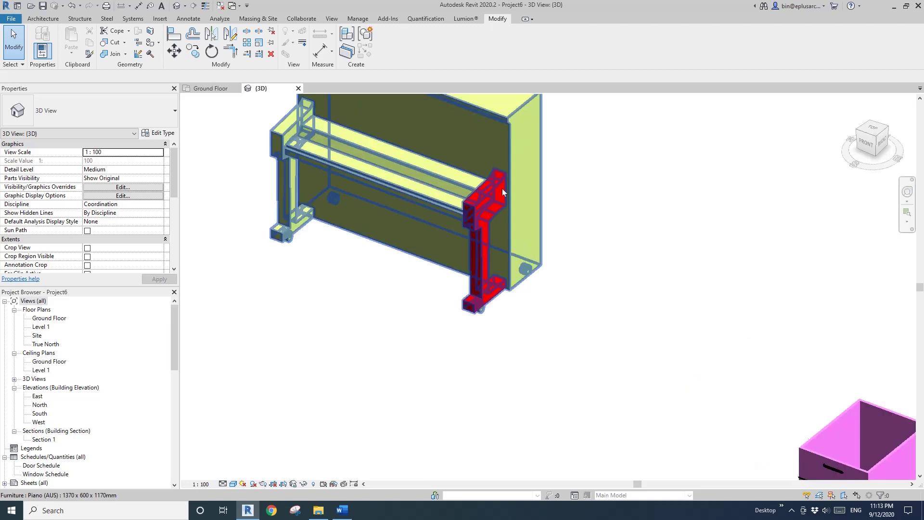
scroll(473, 217, "down", 4)
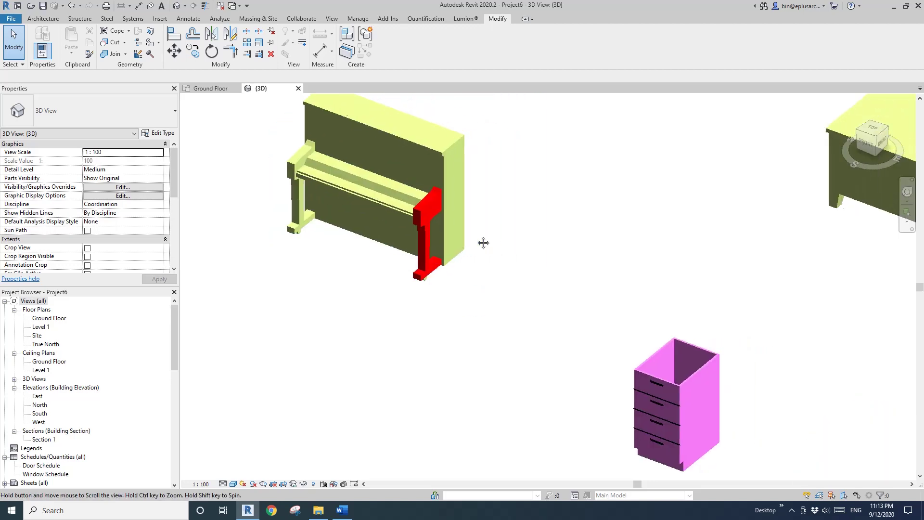
middle_click_drag(673, 259, 417, 245, "shift")
scroll(672, 313, "up", 3)
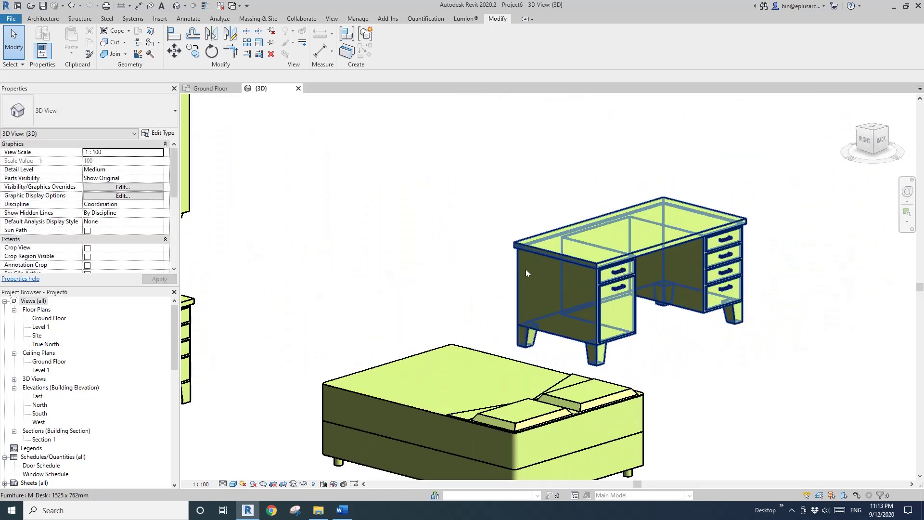
scroll(525, 273, "down", 4)
middle_click_drag(564, 299, 499, 304, "shift")
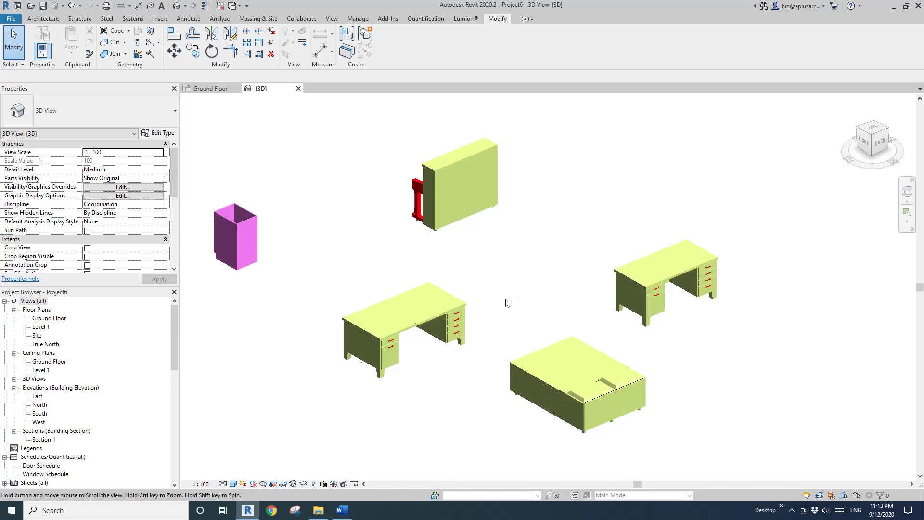
scroll(481, 308, "up", 1)
left_click(463, 311)
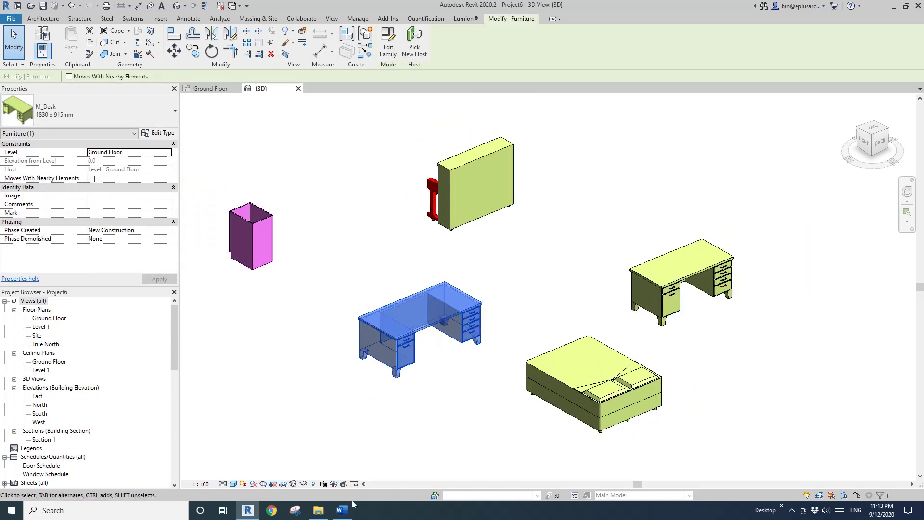
Step: Switch to Word to check topic 38 in the Youtube Ideas notes, and return to the Revit 3D view
left_click(343, 509)
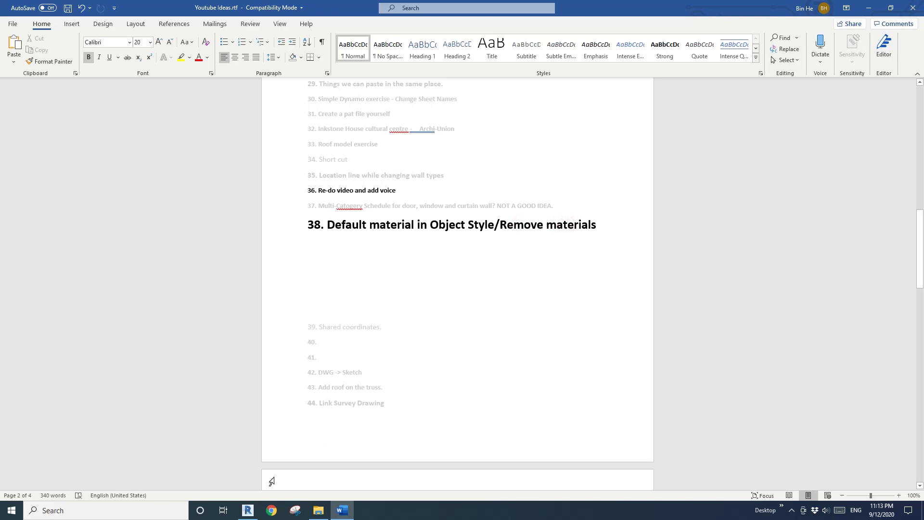
left_click(248, 510)
scroll(472, 355, "up", 3)
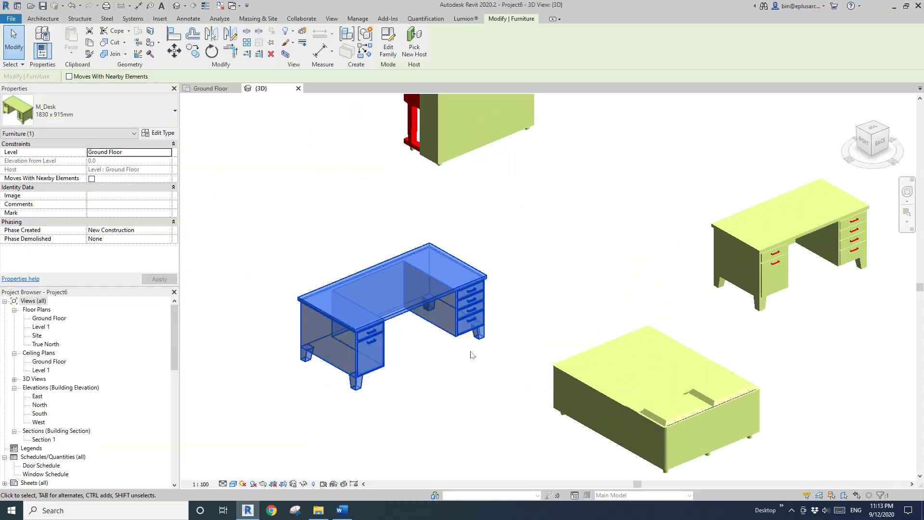
left_click(371, 238)
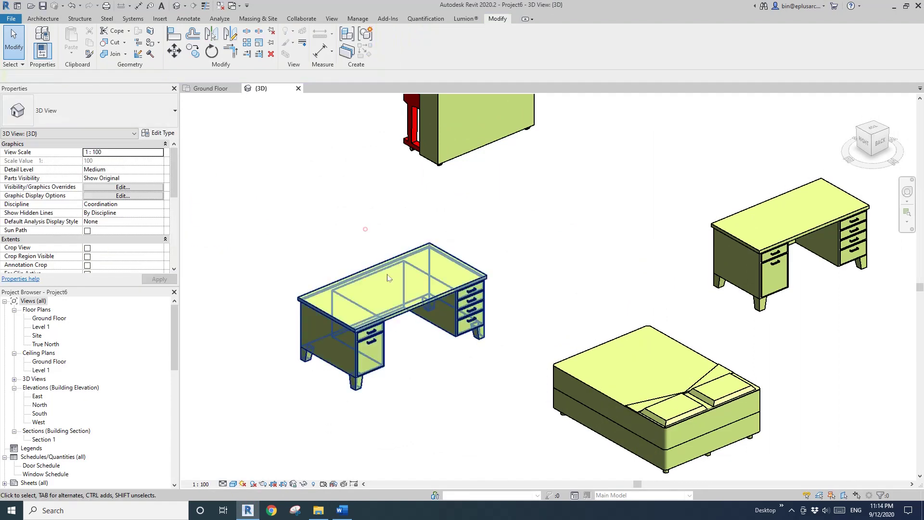
Step: With the 1830 x 915mm desk selected, review the default category materials in the project's Object Styles, down to Furniture
left_click(424, 302)
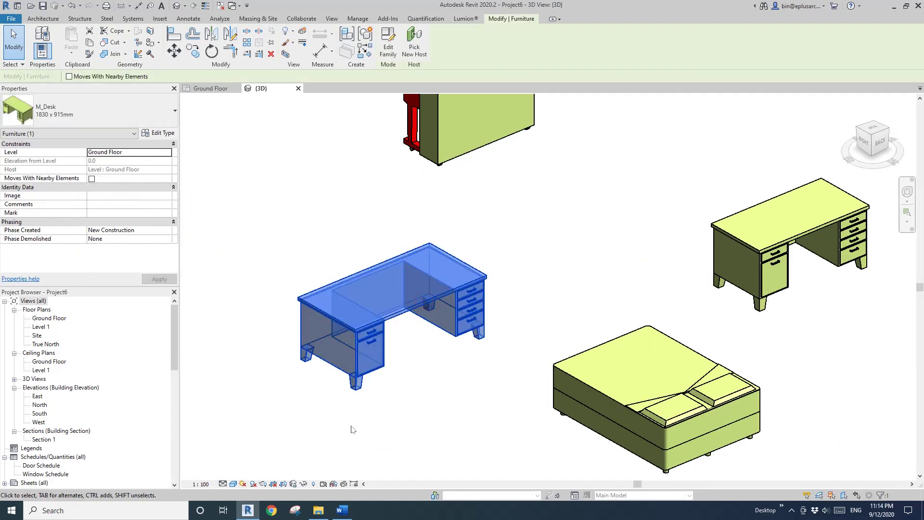
left_click(356, 19)
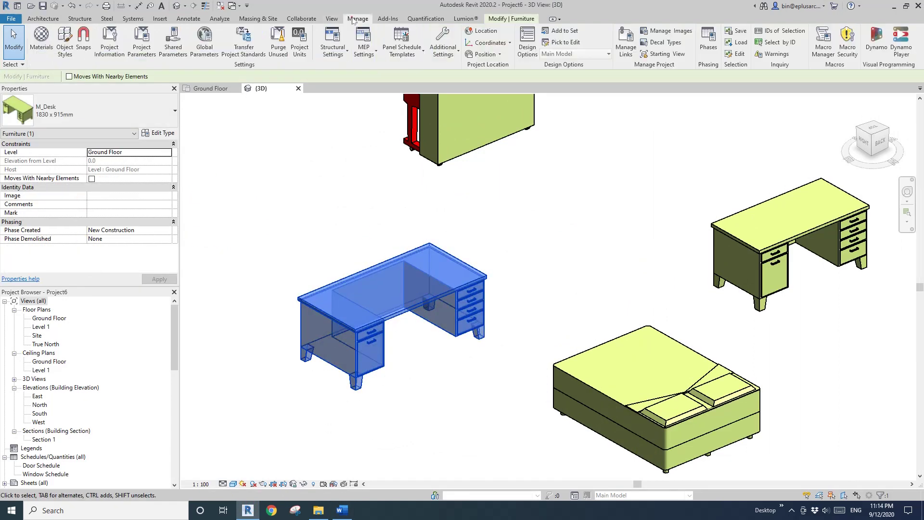
left_click(65, 39)
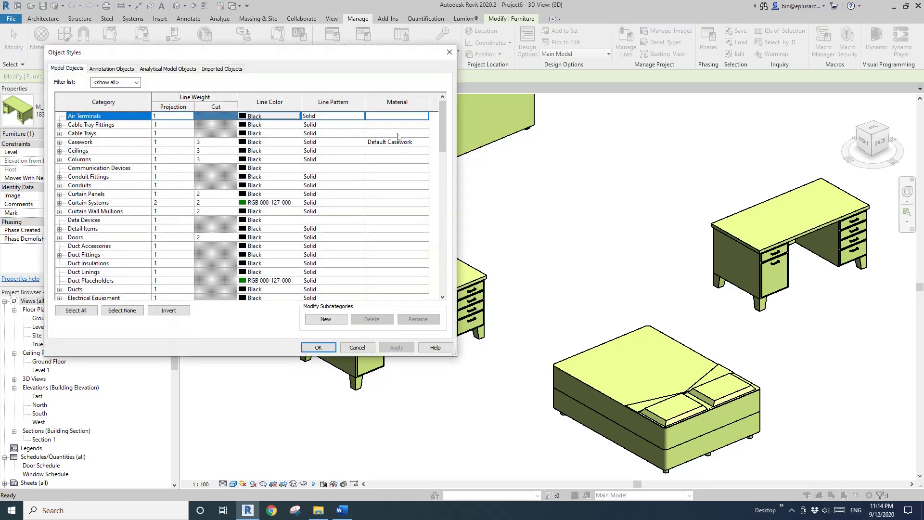
scroll(398, 136, "down", 8)
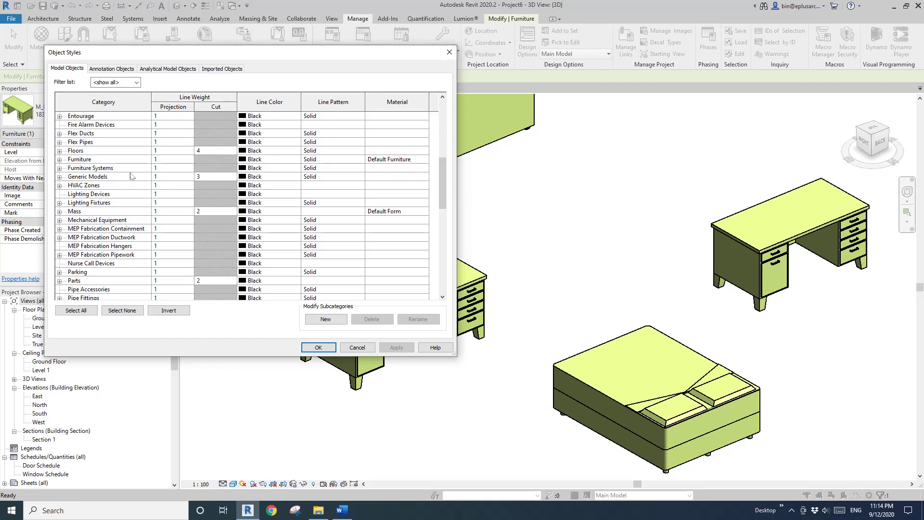
left_click(453, 57)
scroll(511, 262, "down", 3)
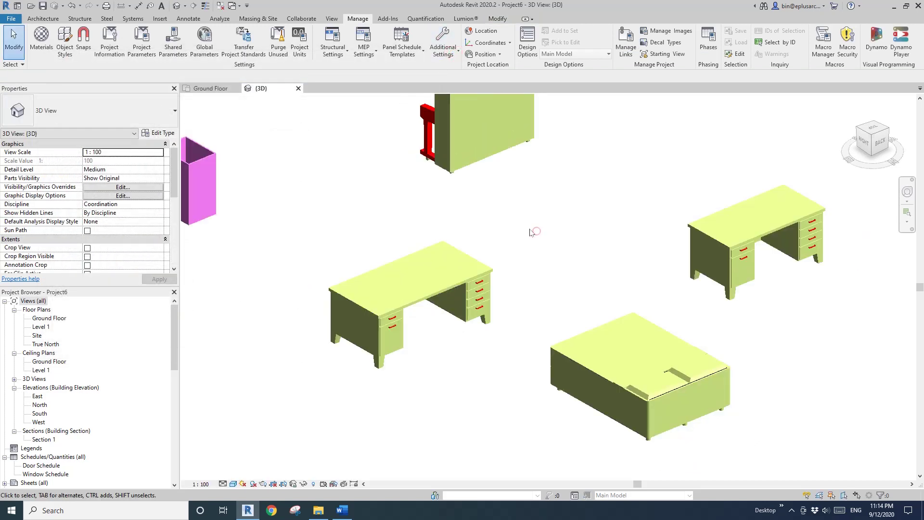
middle_click_drag(515, 247, 487, 249)
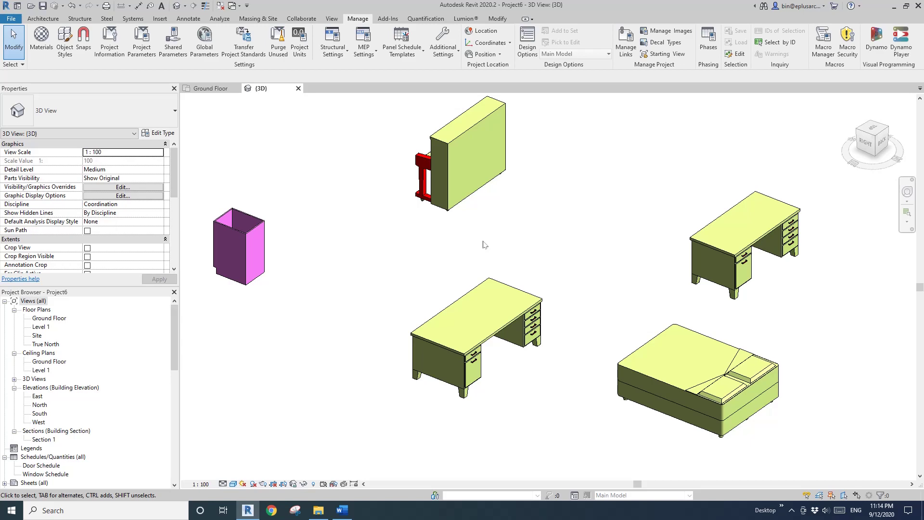
scroll(483, 245, "up", 1)
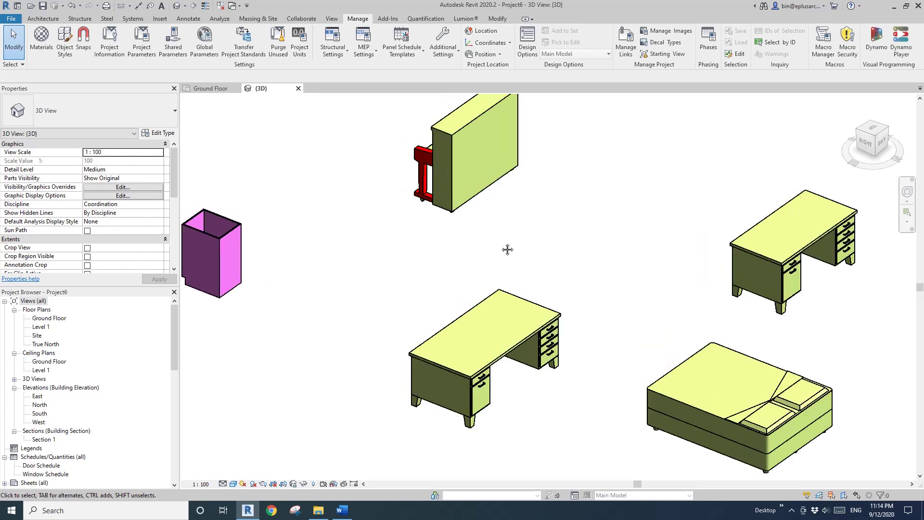